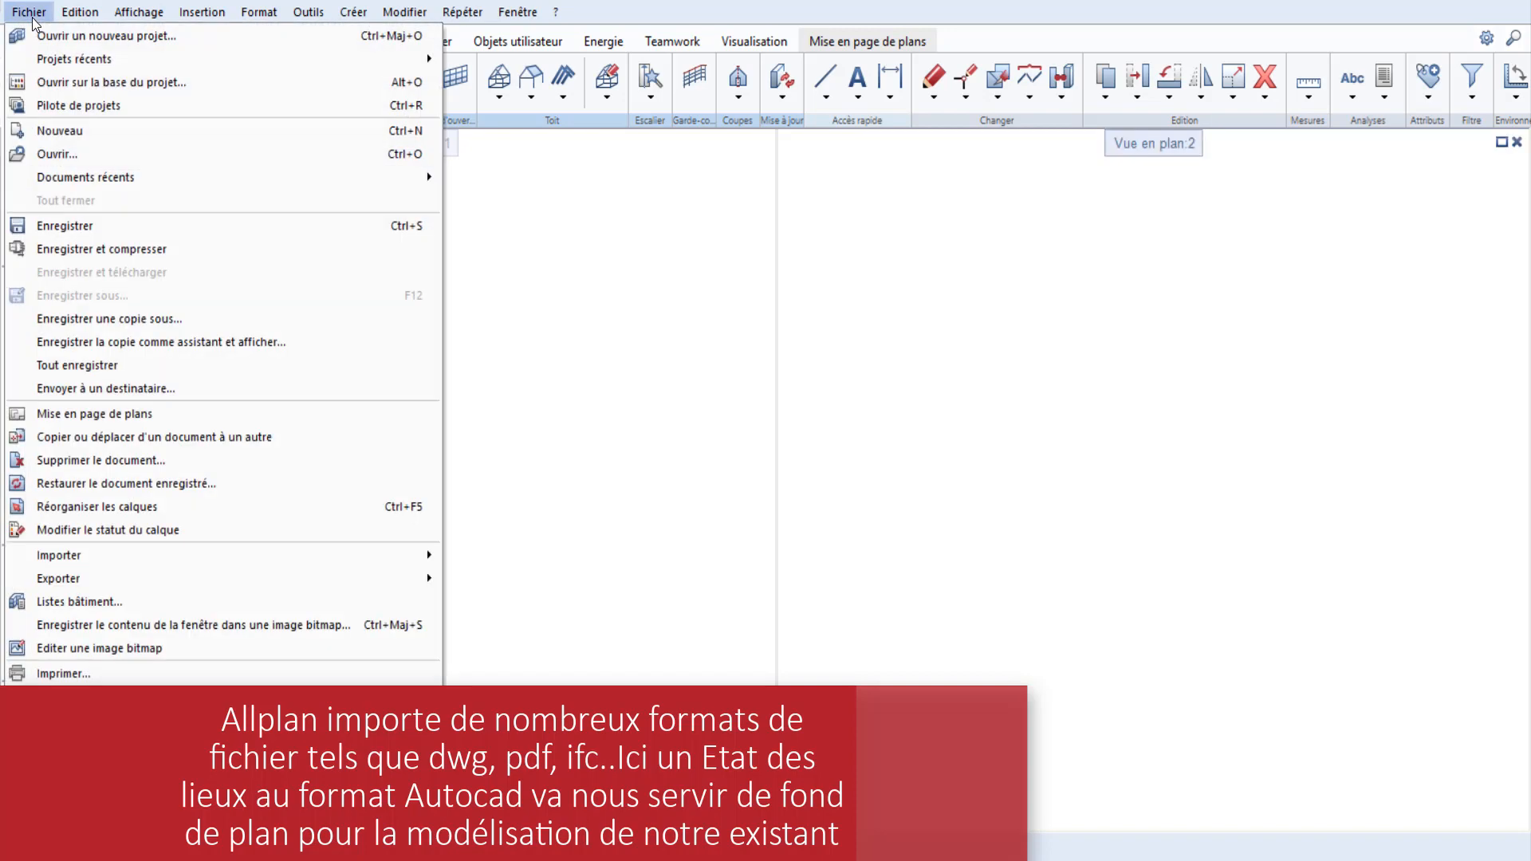
Import the AutoCAD drawing EDLoptique.dwg and hide its Annoter, Electro, Hachurage and Texte - Général layers in the plan view.
mouse_move(102, 555)
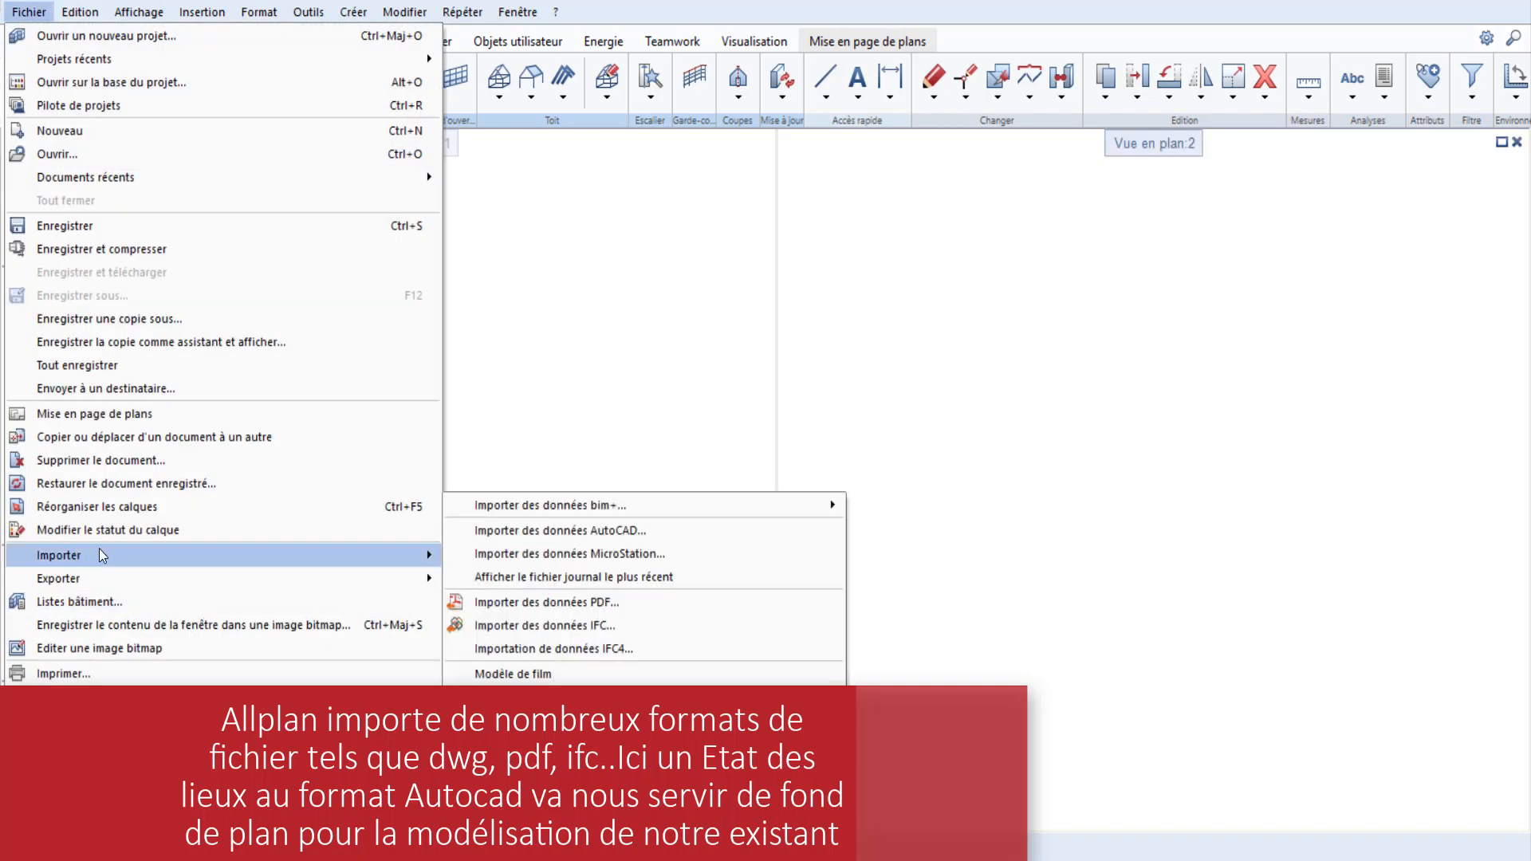
click(595, 526)
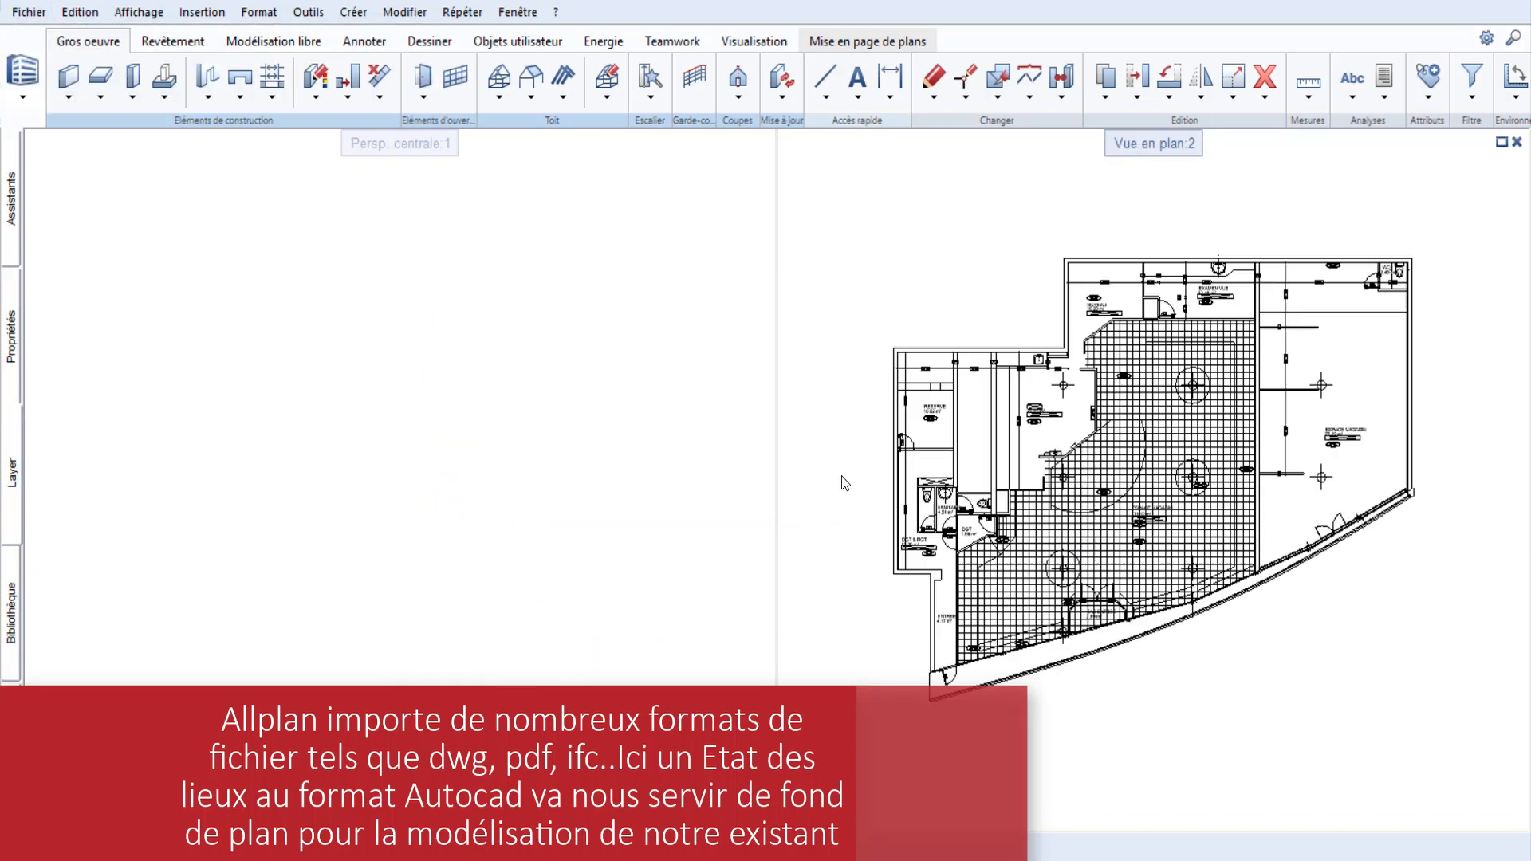
click(10, 472)
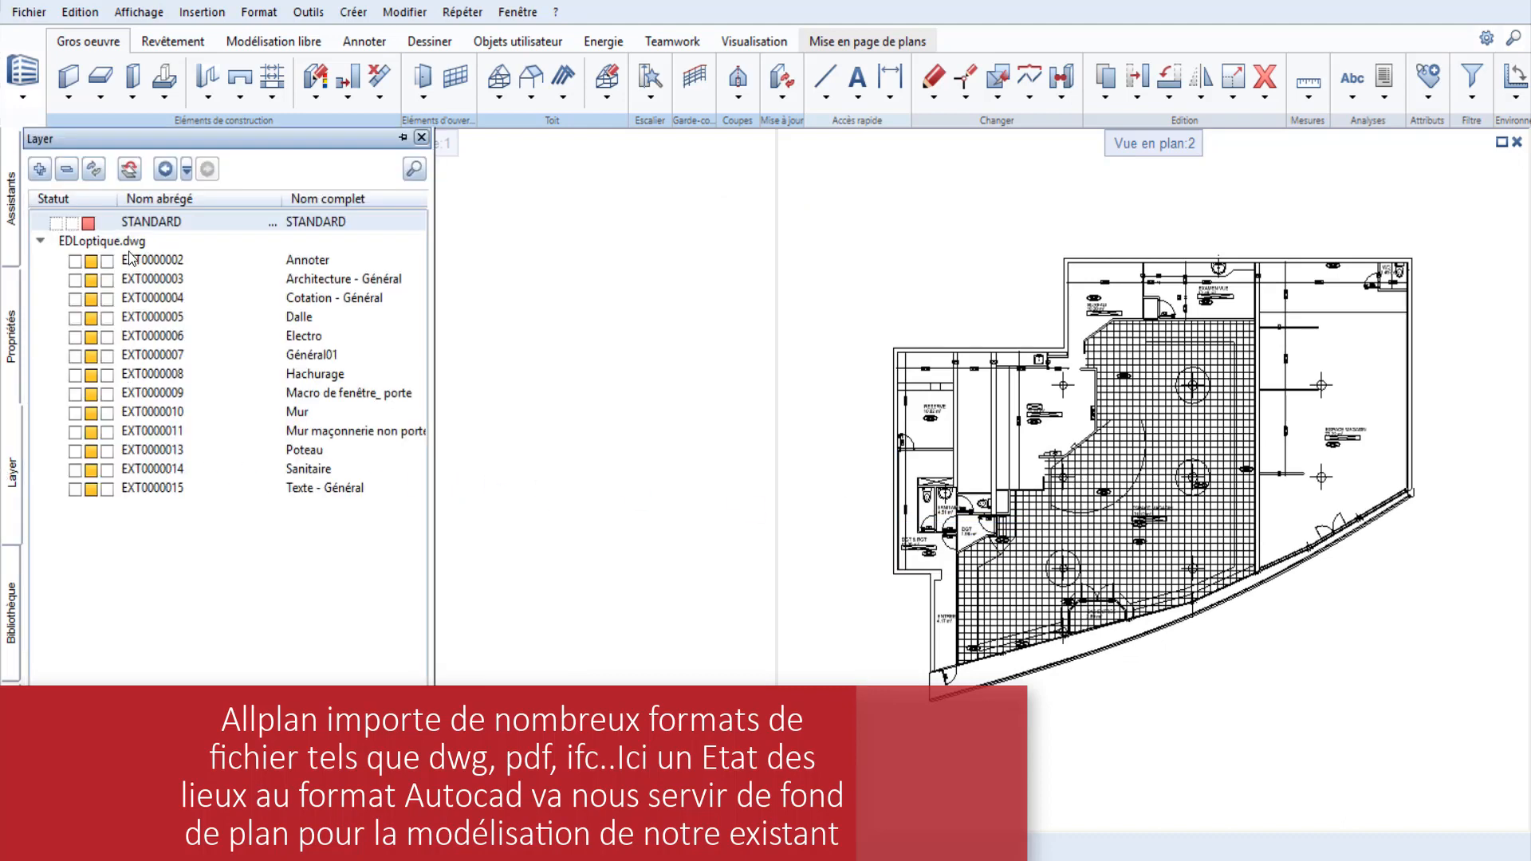
click(151, 375)
click(91, 375)
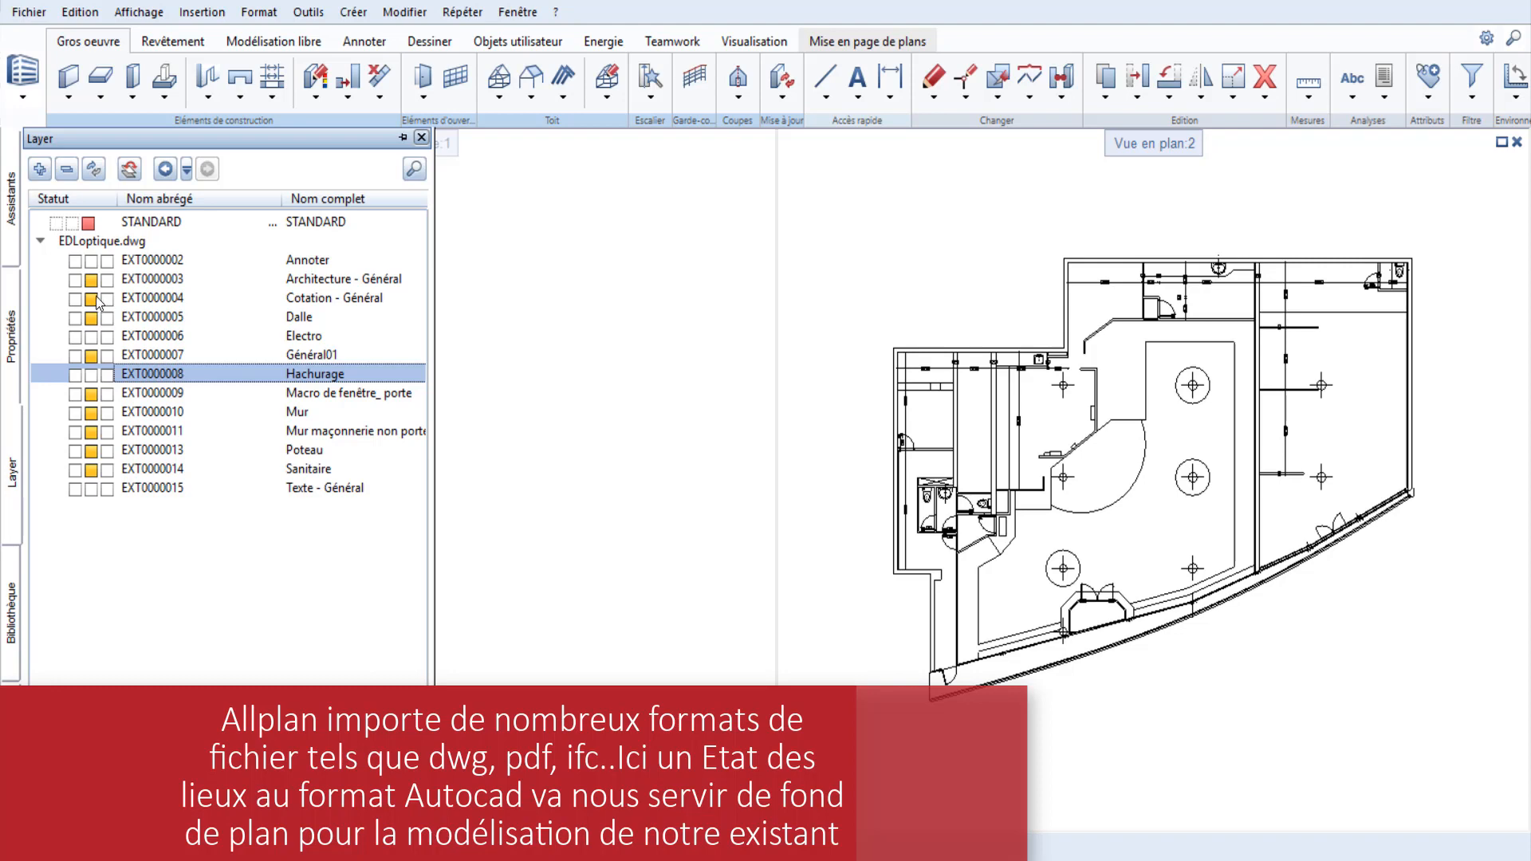
scroll(1094, 395, up, 5)
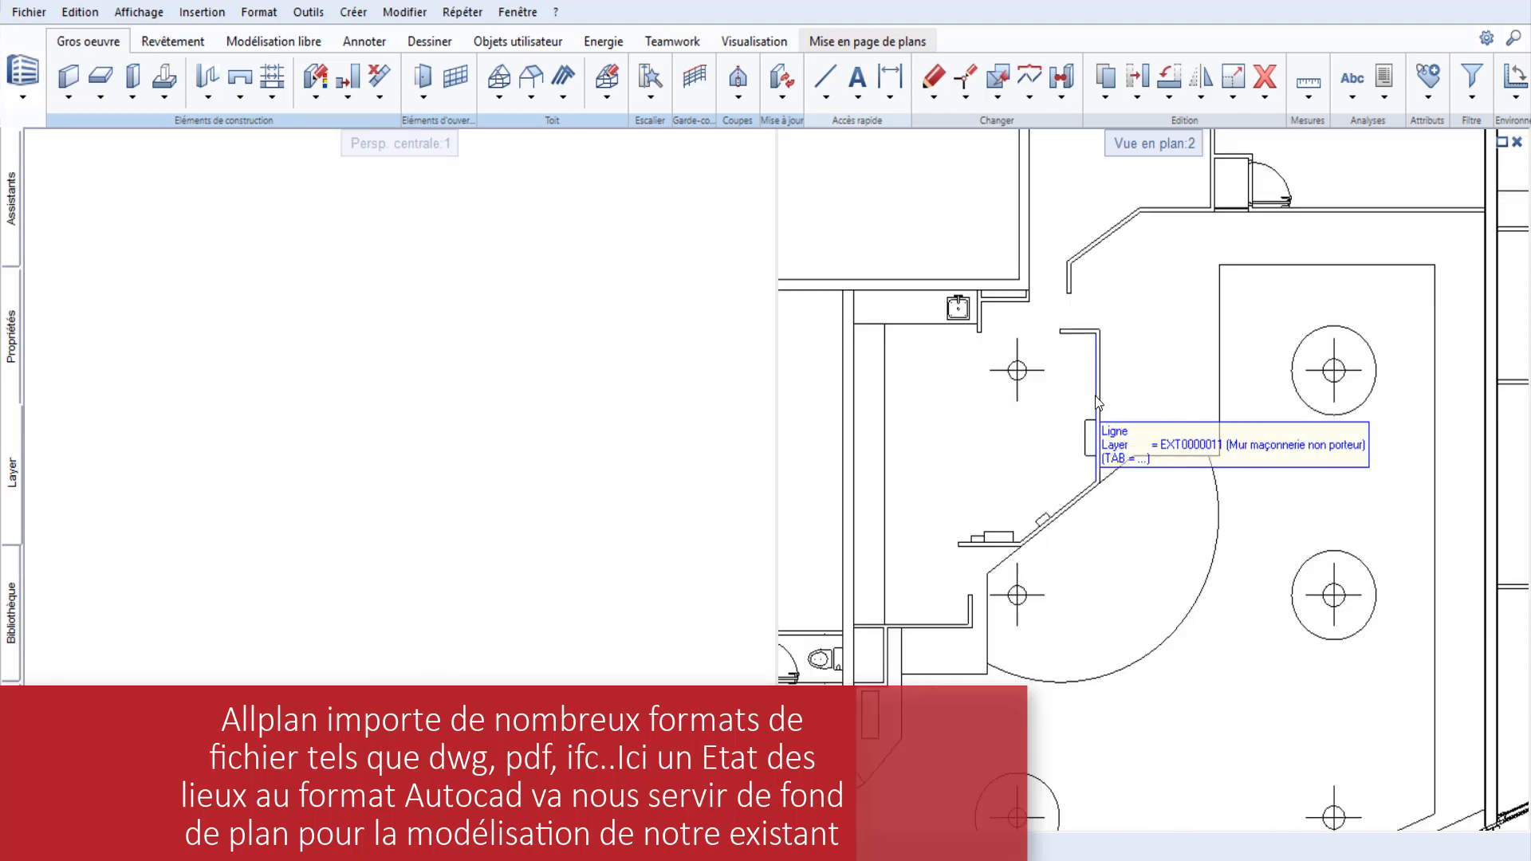
scroll(1094, 396, down, 3)
Create the existing outer wall as a polygonal wall from the assistant, using automatic recognition of the imported wall outline.
mouse_move(11, 199)
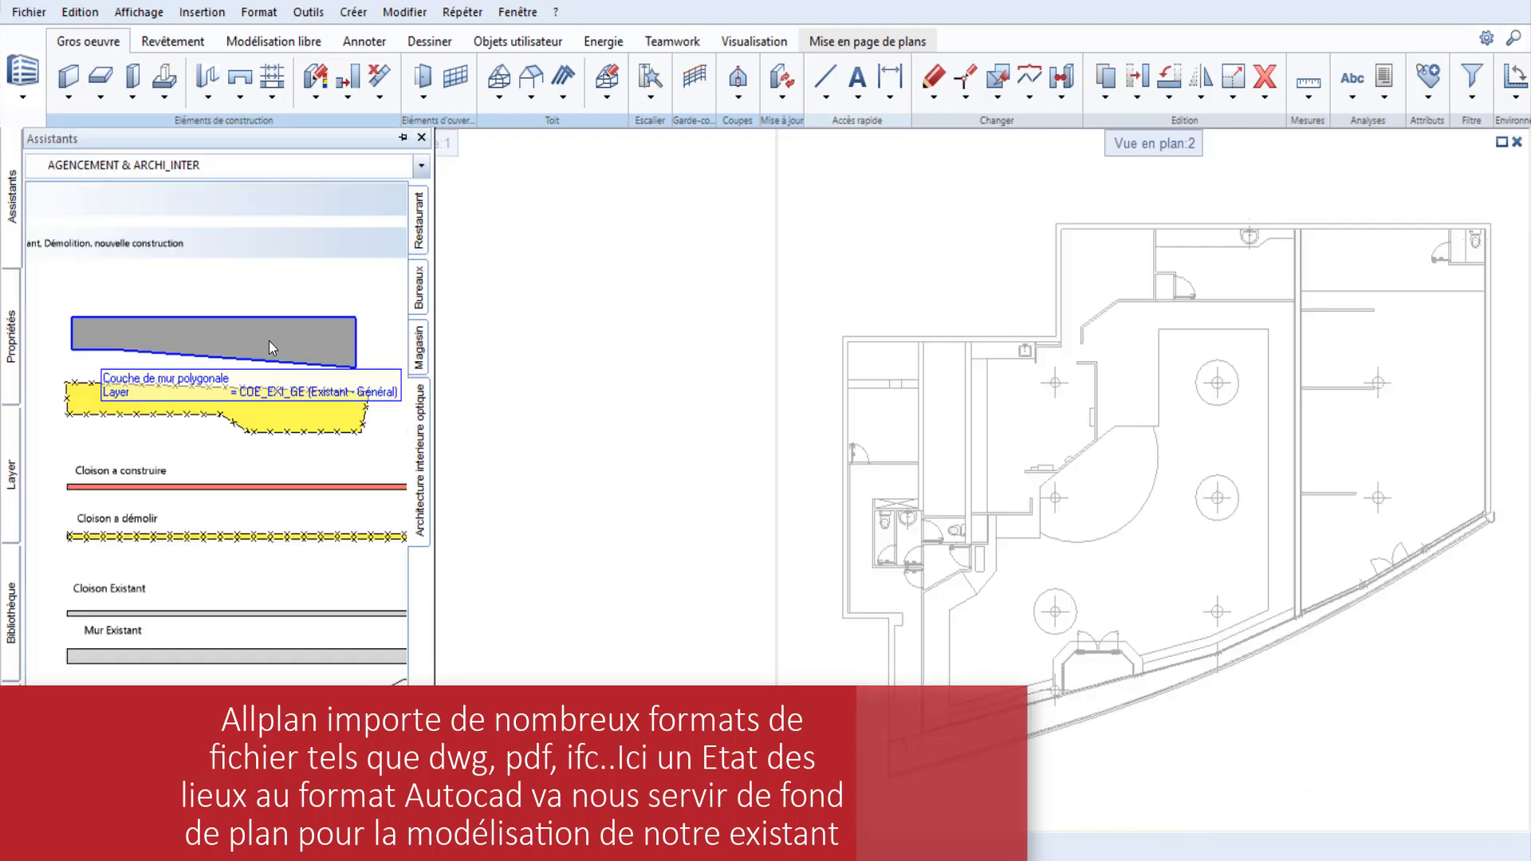
double_click(272, 348)
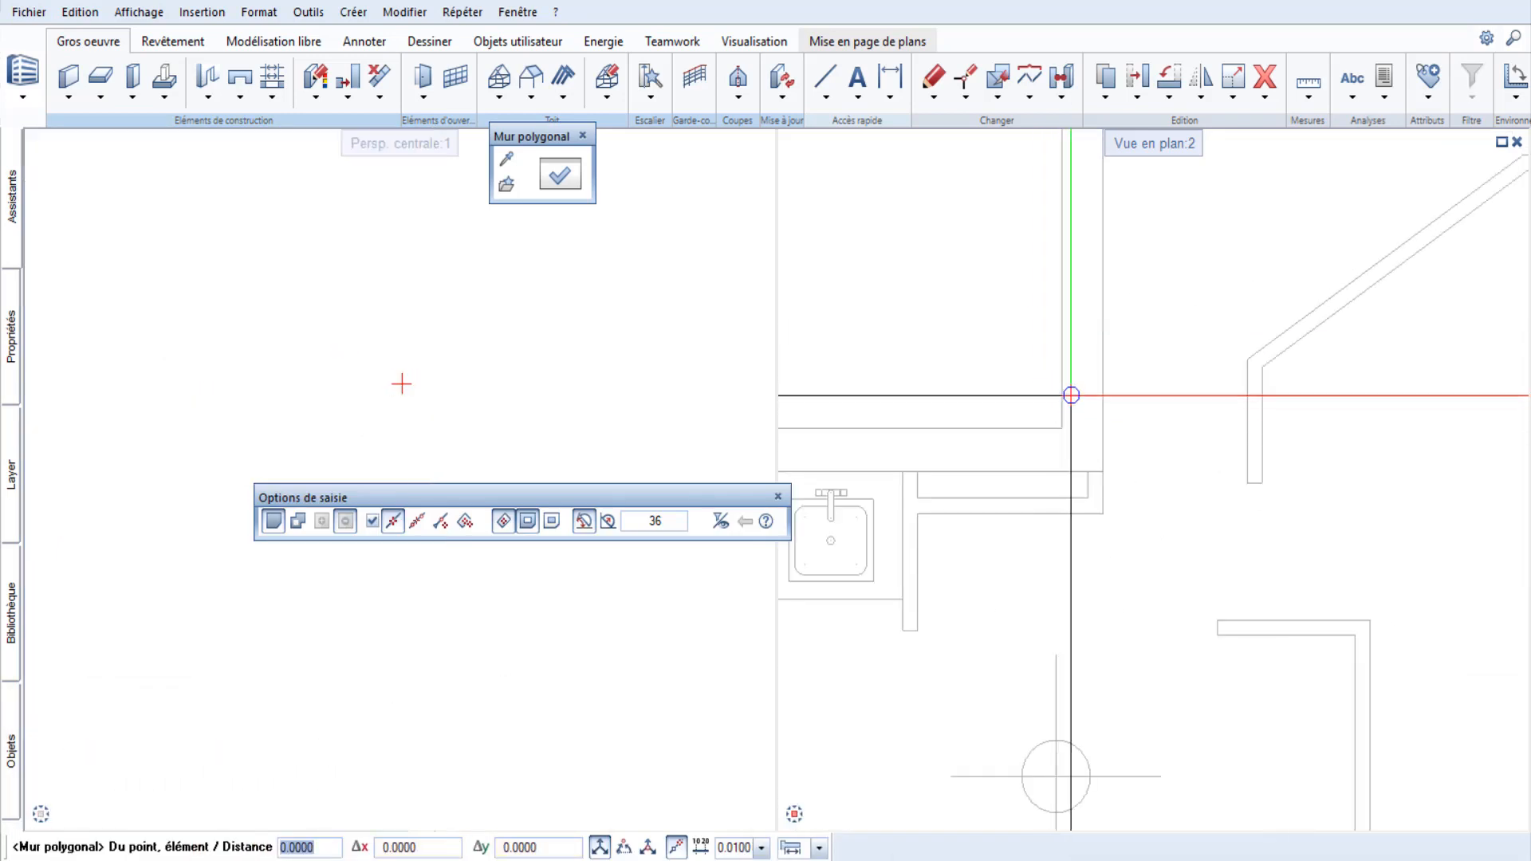
click(1080, 380)
scroll(974, 532, down, 3)
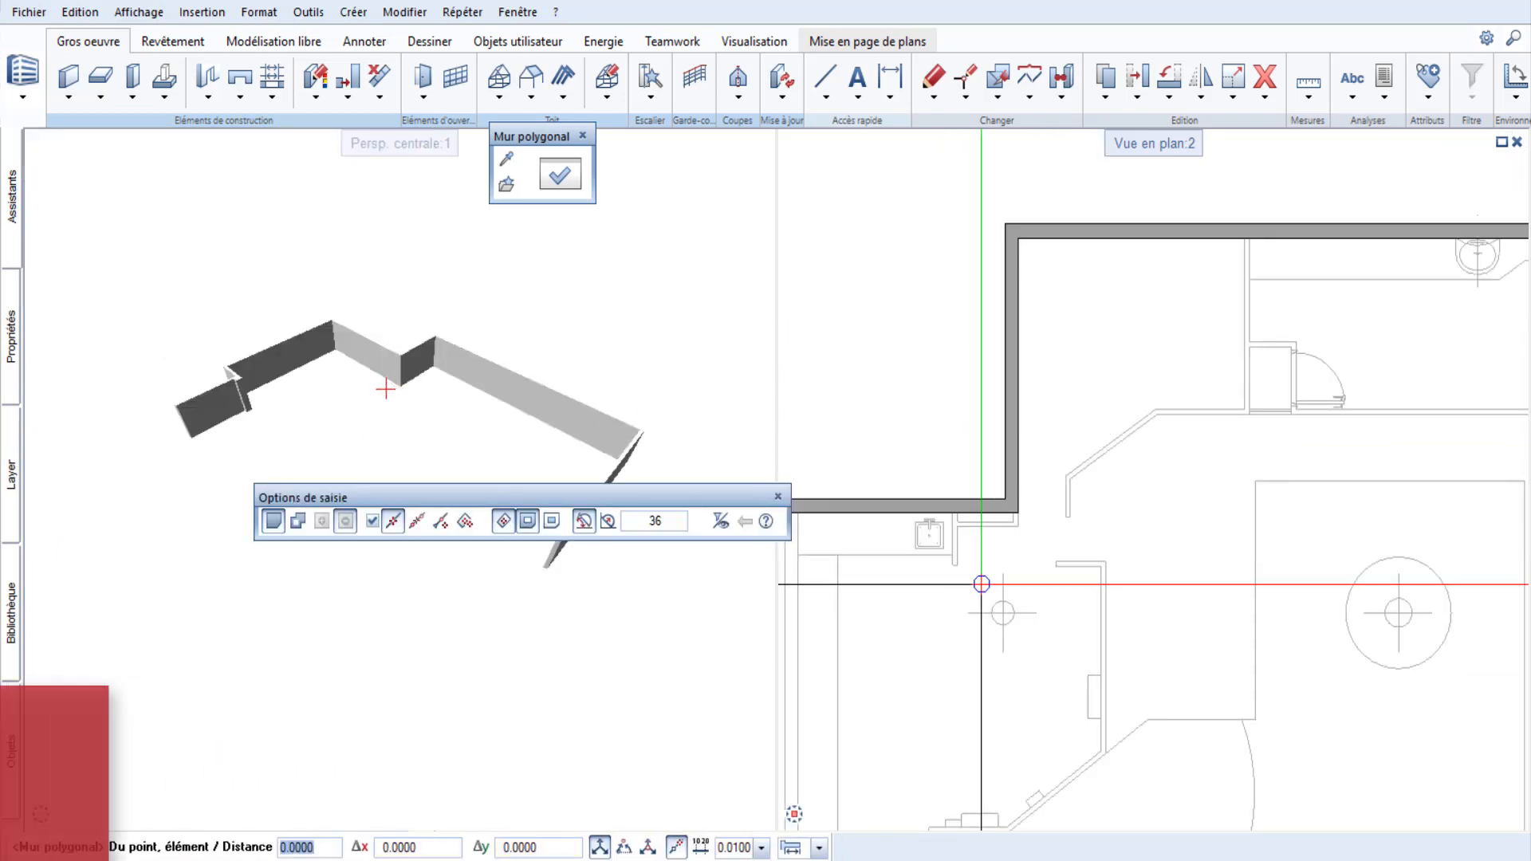
Create two parallel existing interior walls with the polygonal wall tool by detecting their outlines below the outer wall.
middle_drag(981, 585, 1159, 305)
scroll(1005, 310, up, 3)
click(880, 277)
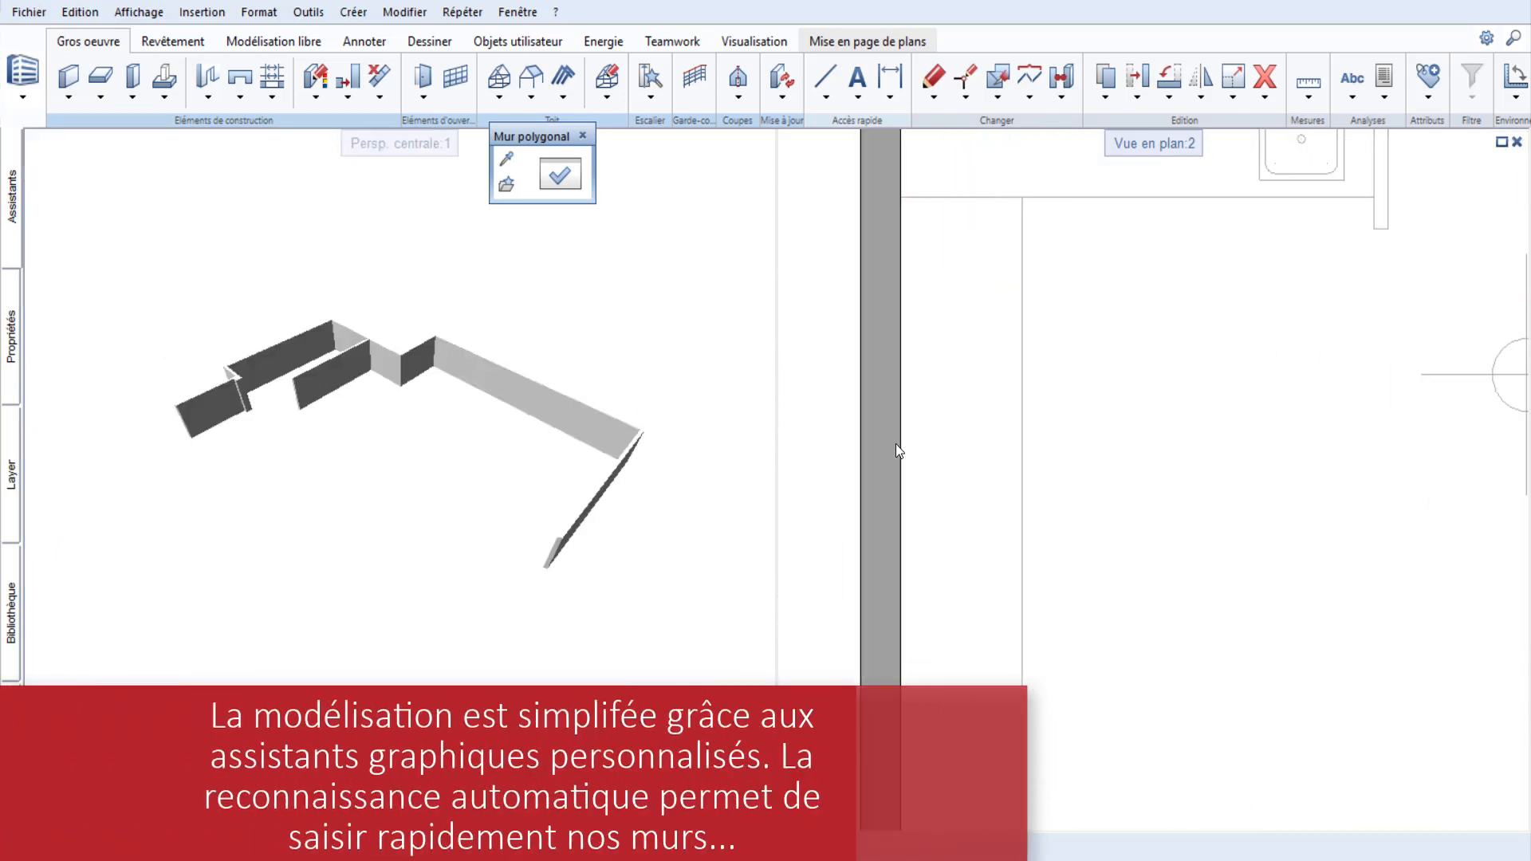
scroll(861, 359, down, 3)
middle_drag(847, 438, 1172, 342)
scroll(1064, 293, up, 3)
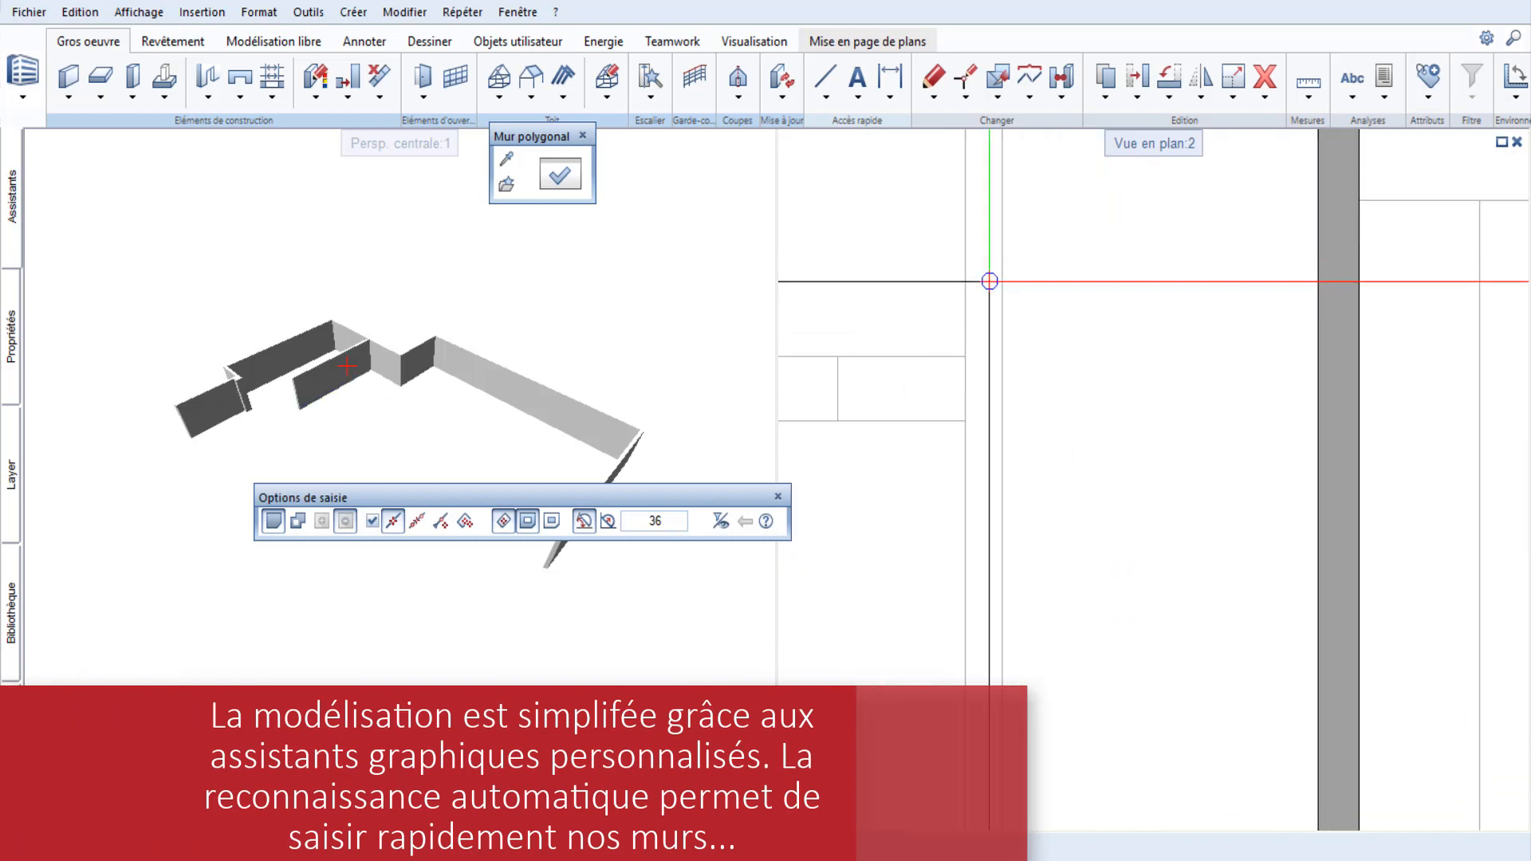
click(990, 277)
scroll(348, 336, up, 3)
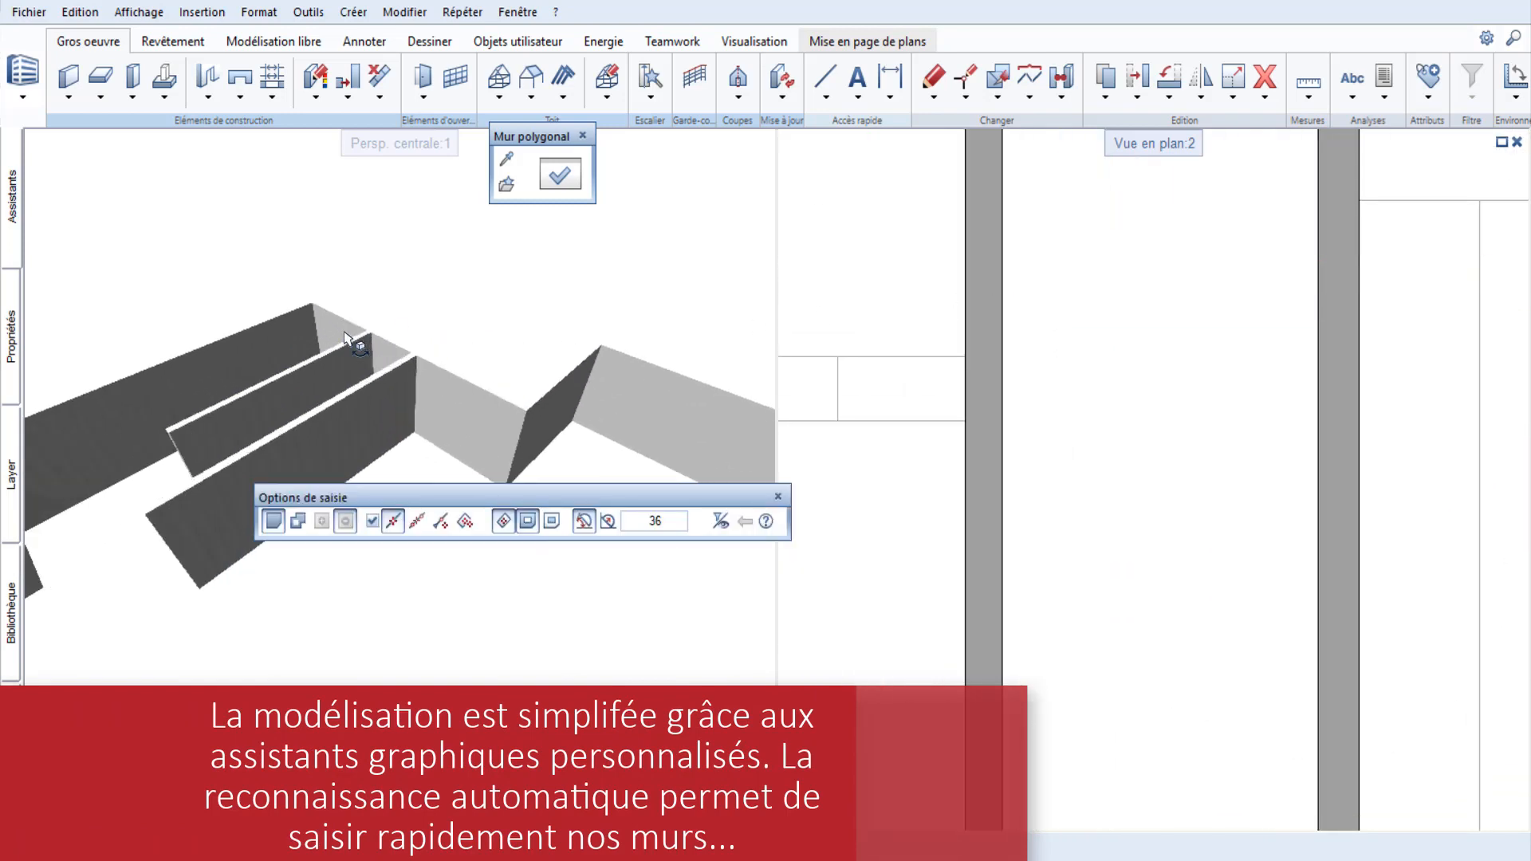
scroll(1149, 536, down, 5)
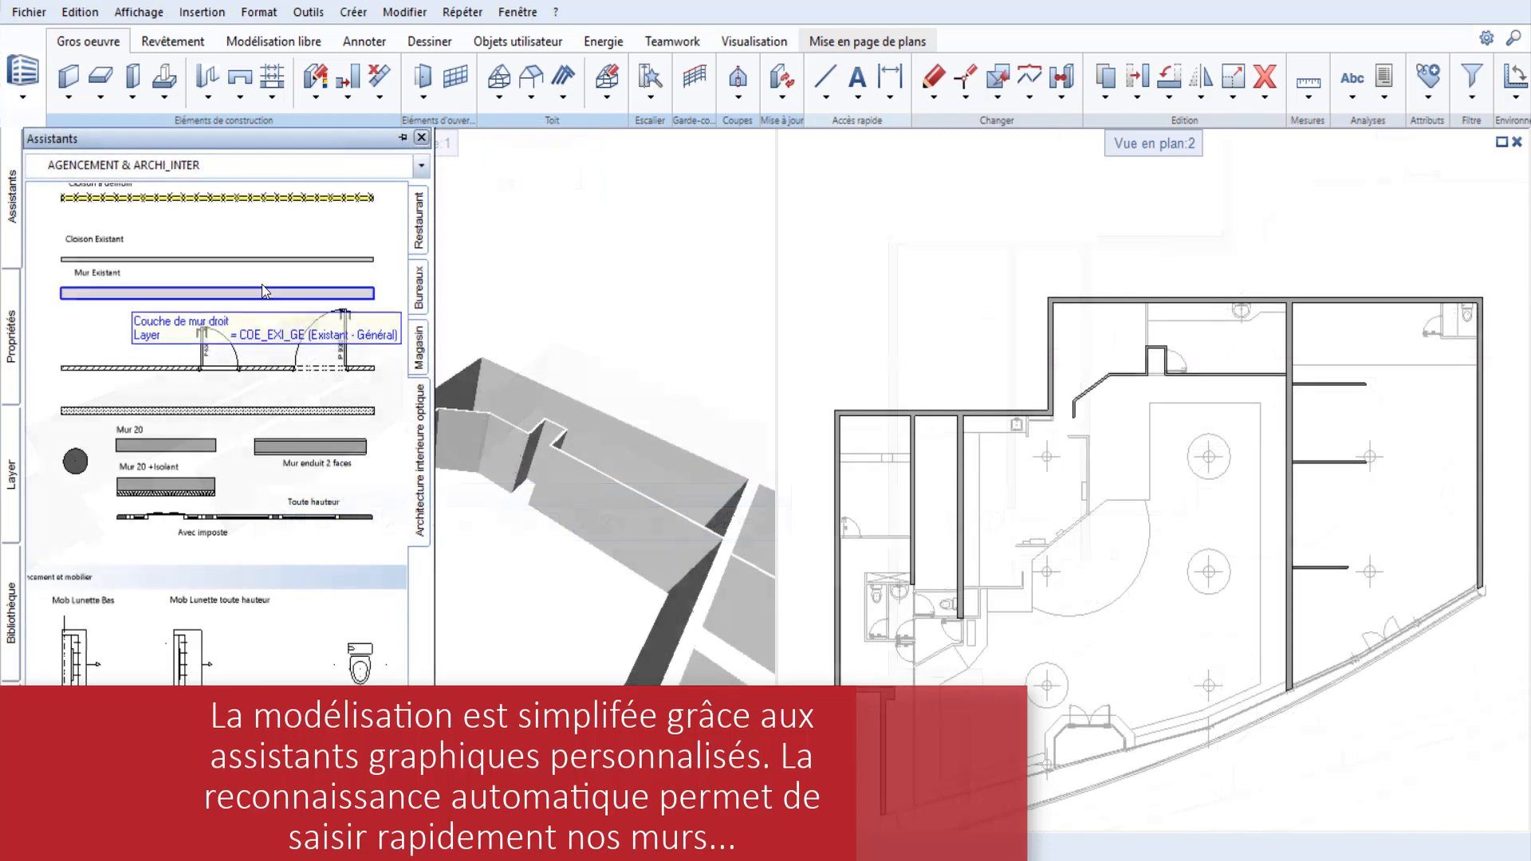
Draw a straight existing partition between the parallel walls and insert the P 630 door from the assistant into its opening, matching the imported plan.
double_click(209, 445)
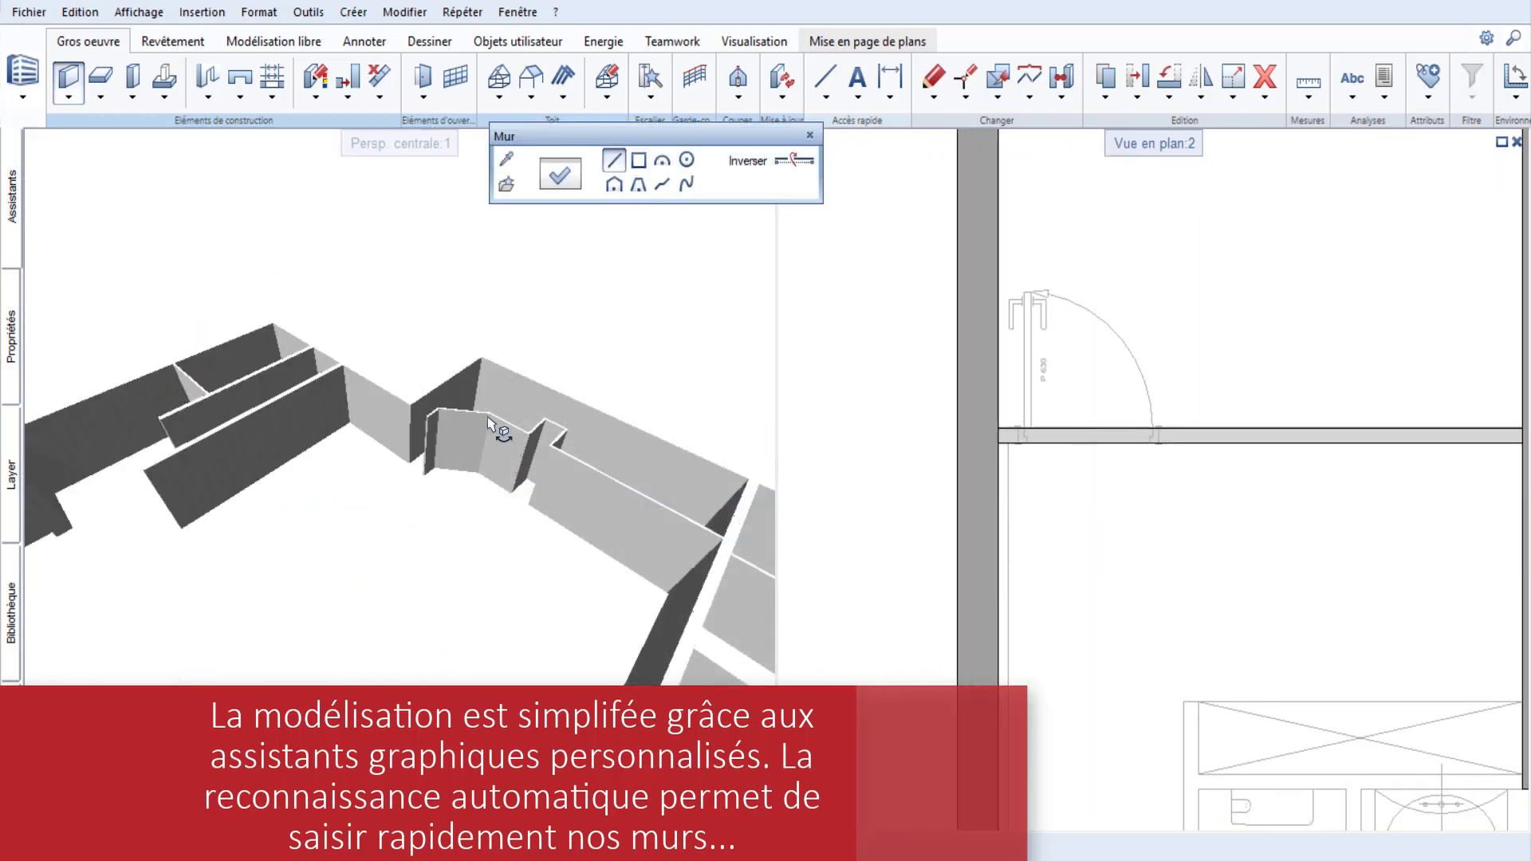
key(Escape)
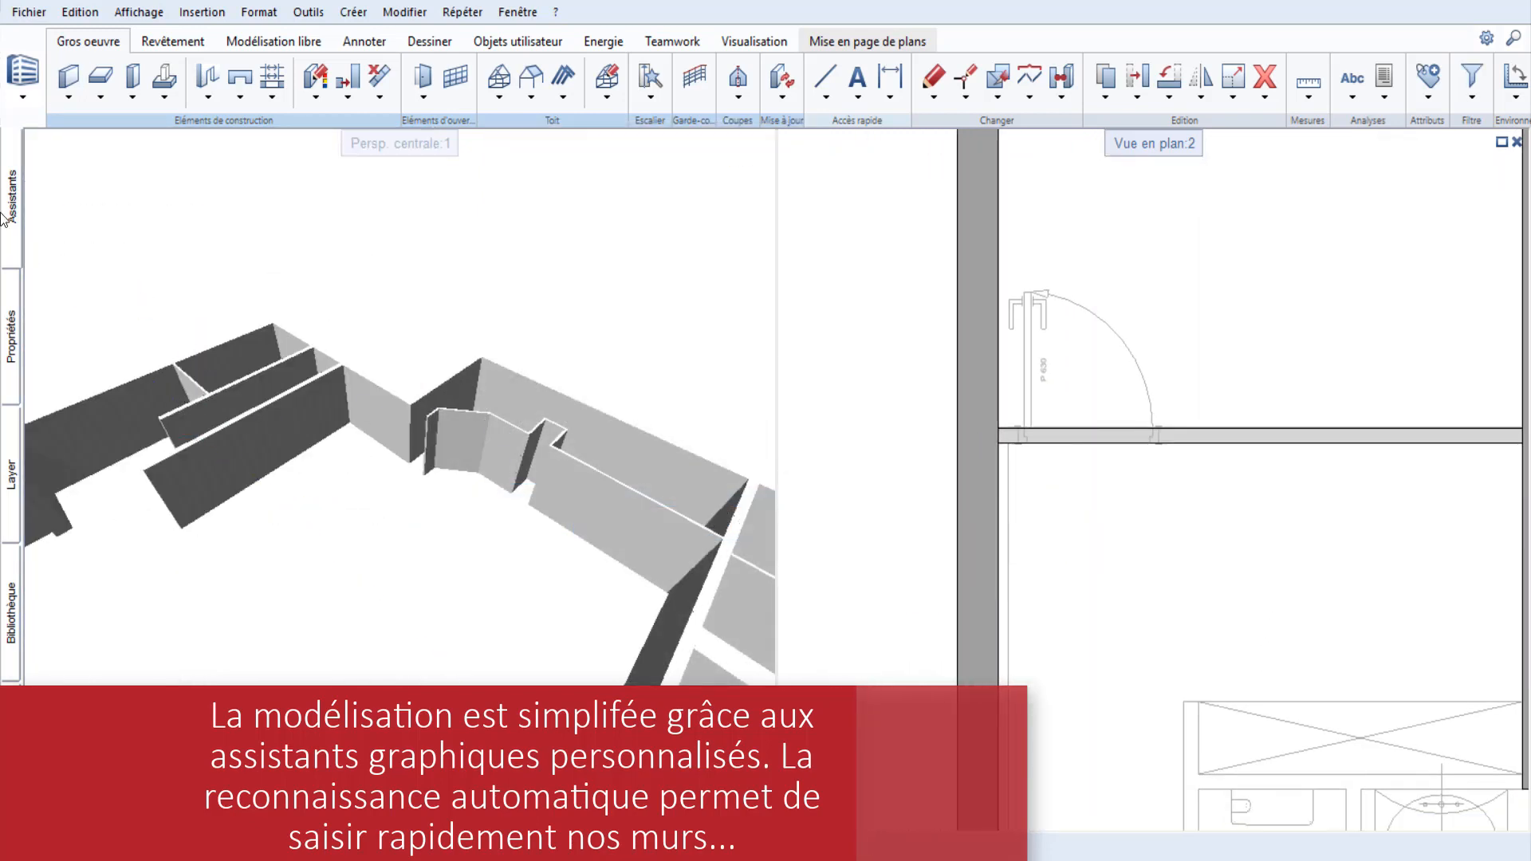
click(10, 199)
double_click(228, 369)
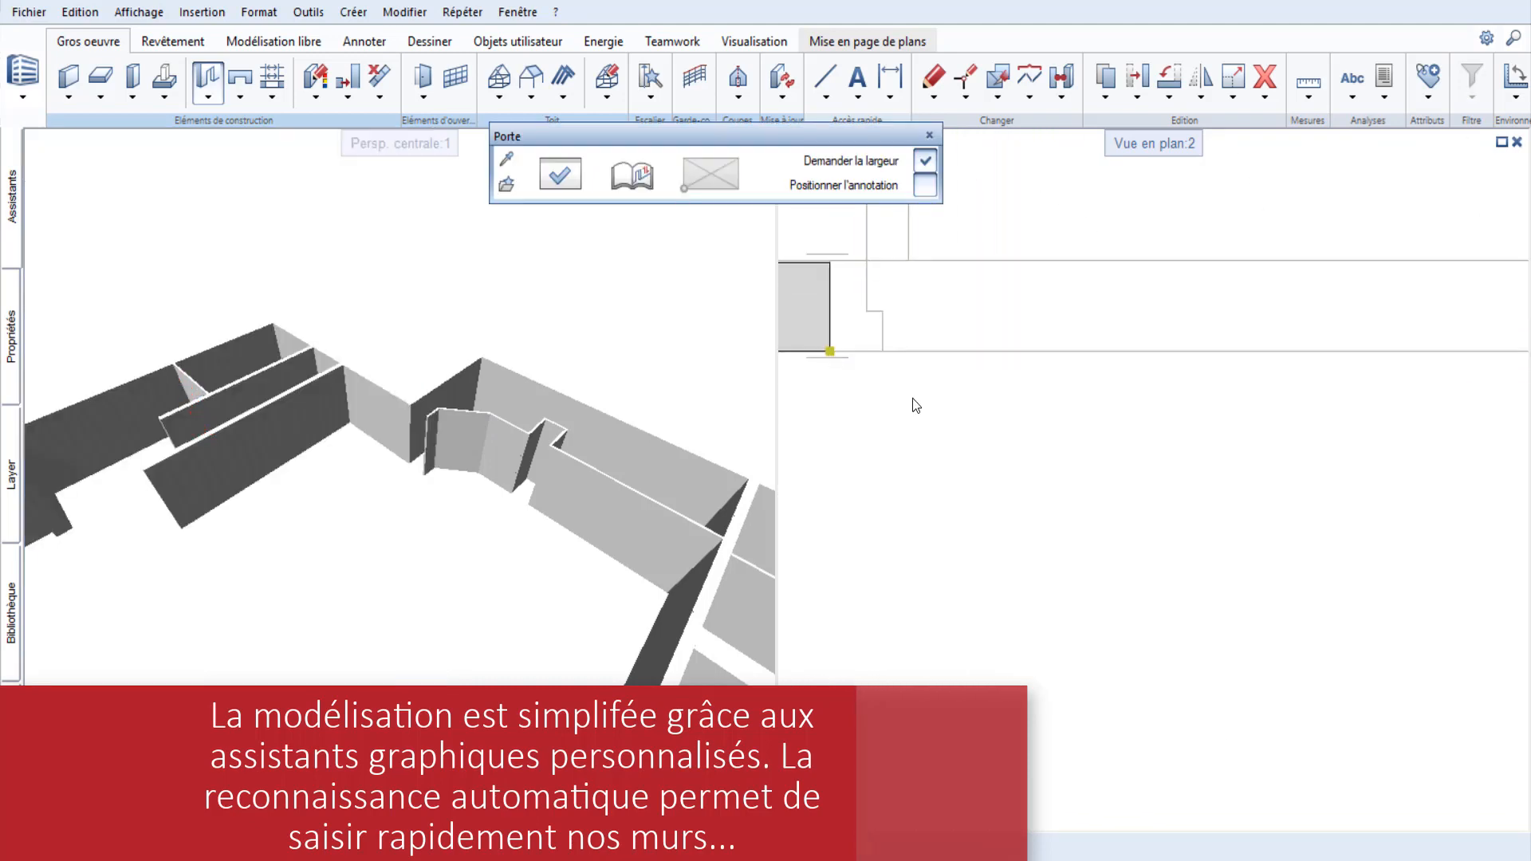
click(1070, 518)
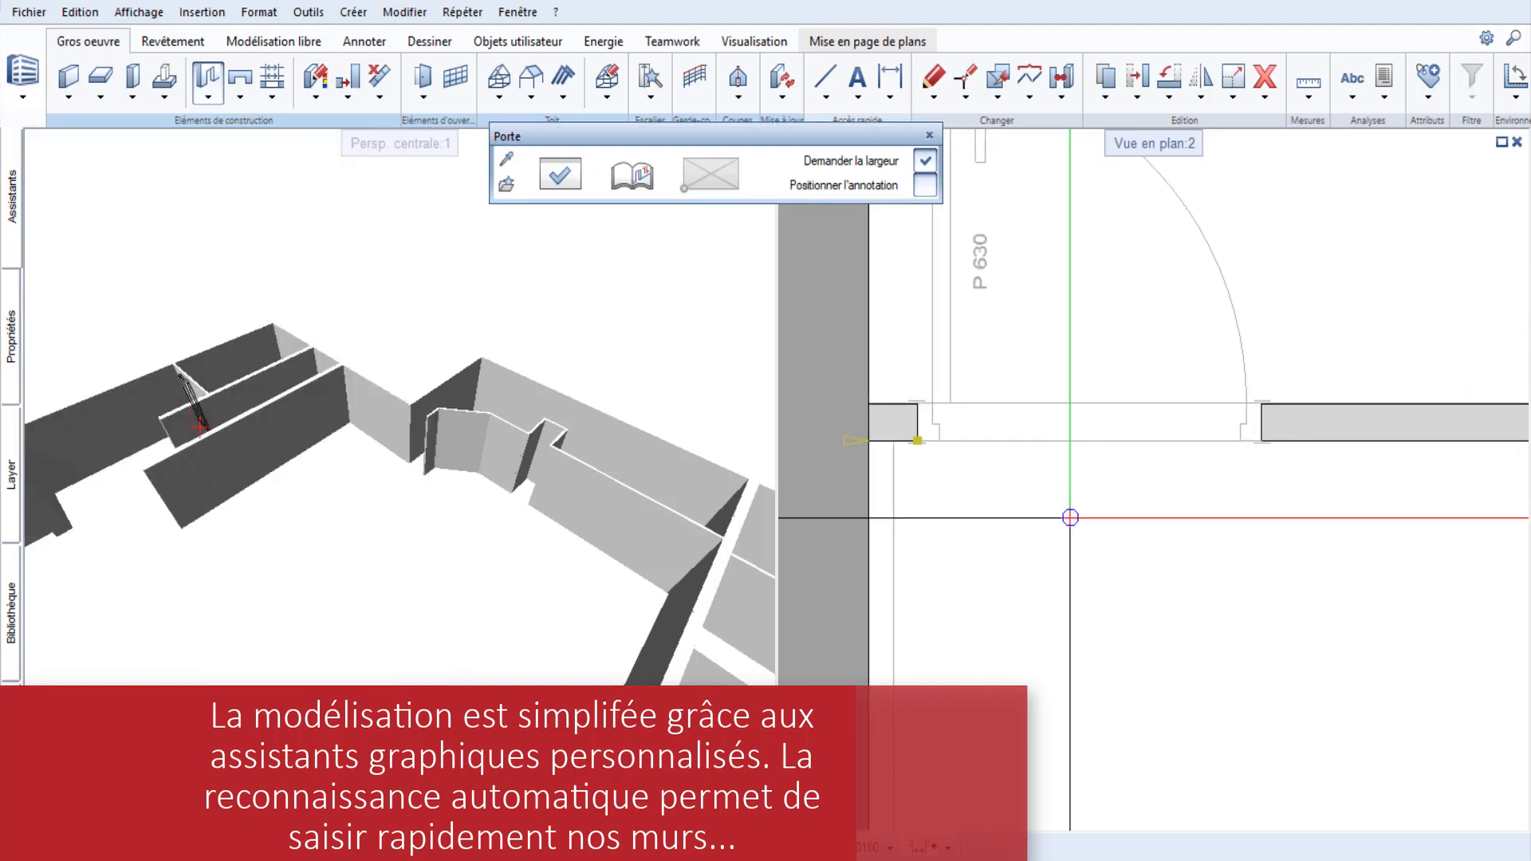
click(1070, 518)
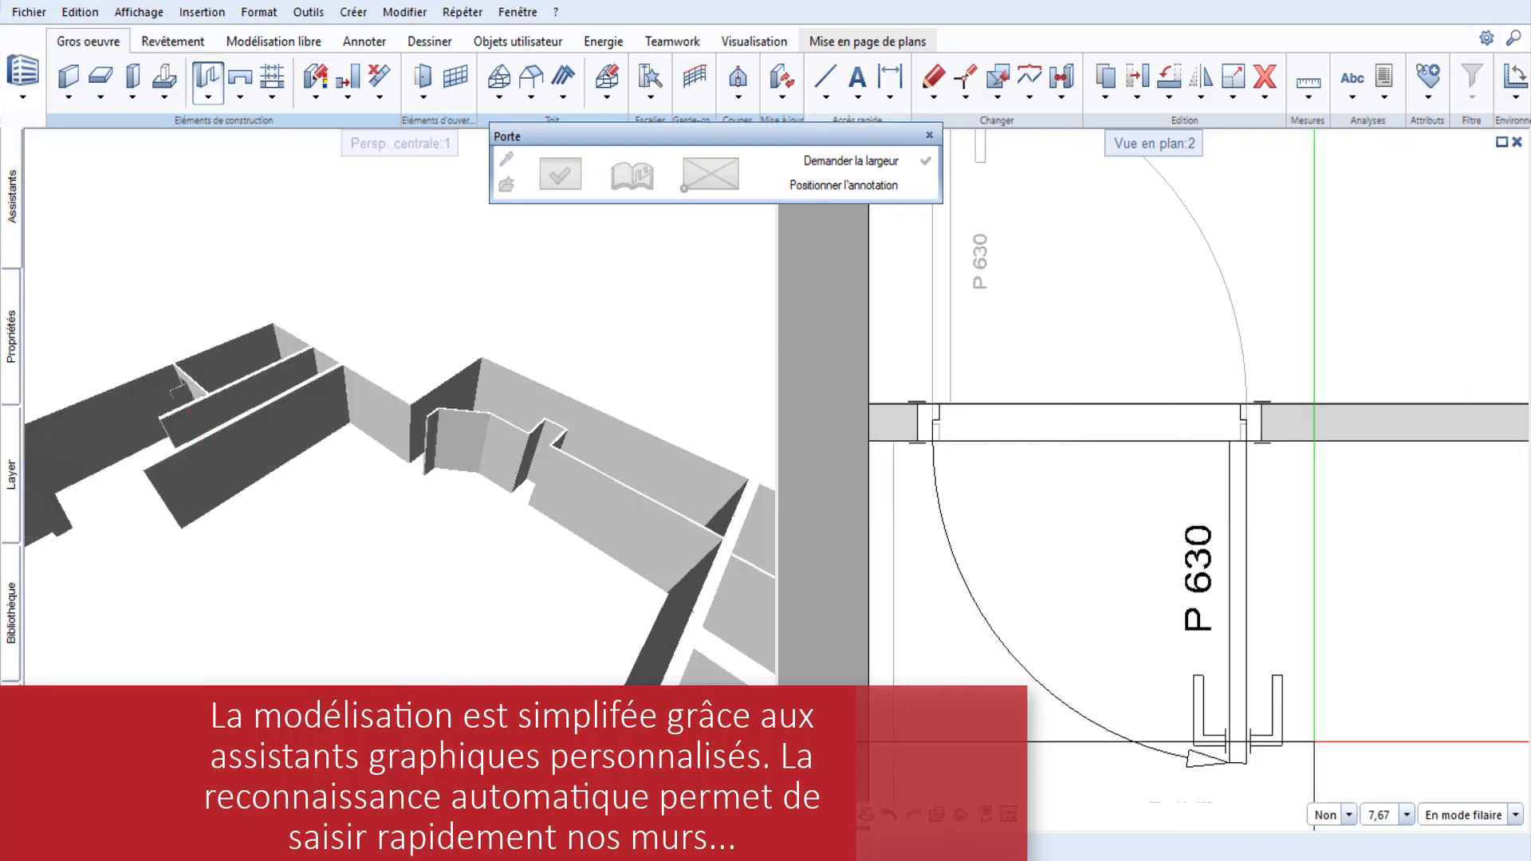
click(969, 359)
scroll(1015, 521, down, 4)
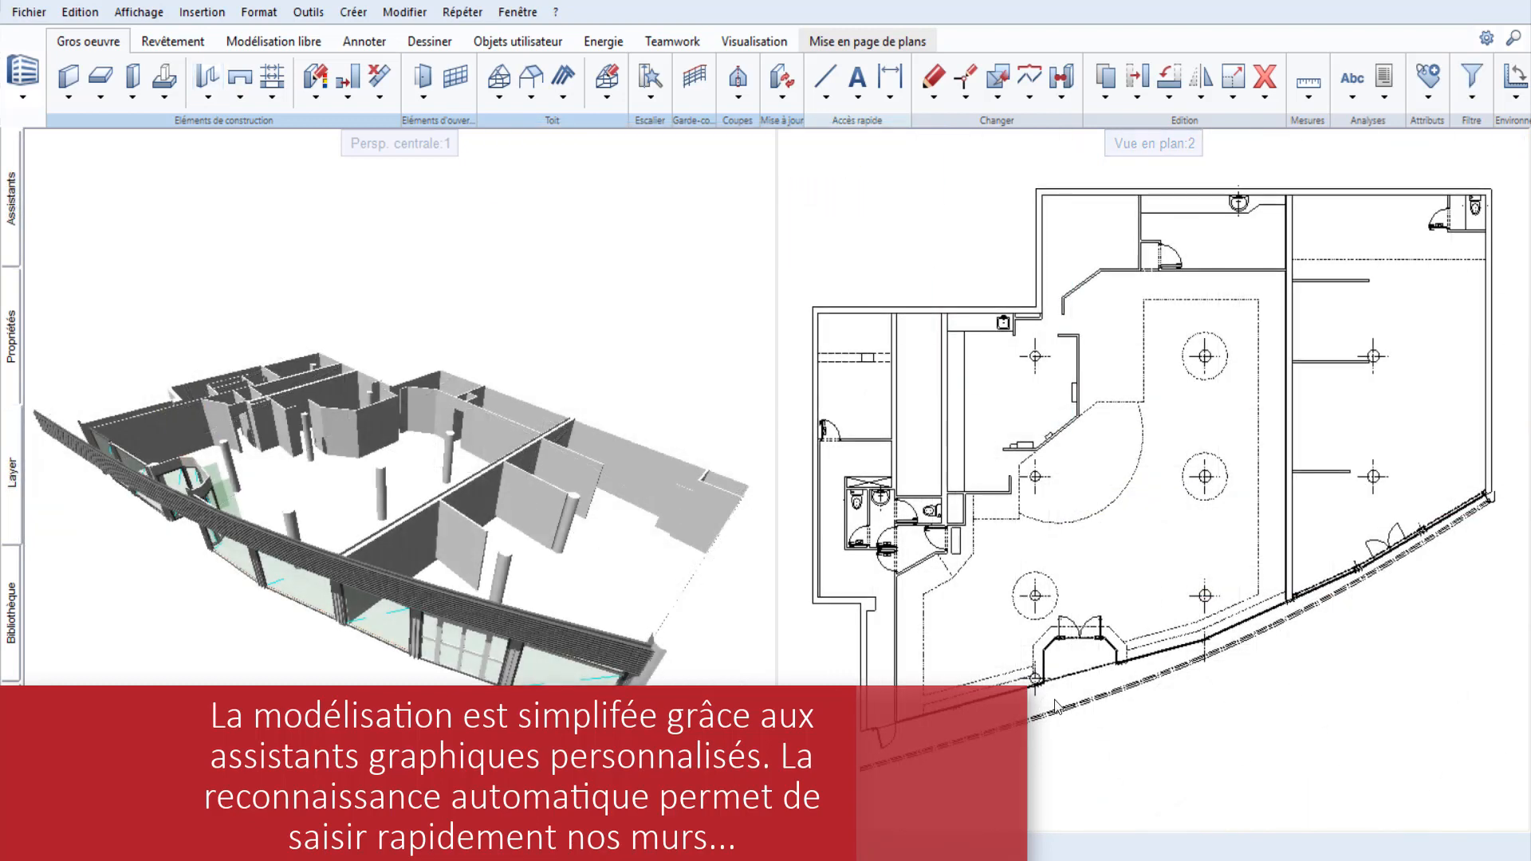
Assign the existing status to the whole model with Modification pour travaux de transformation.
click(12, 201)
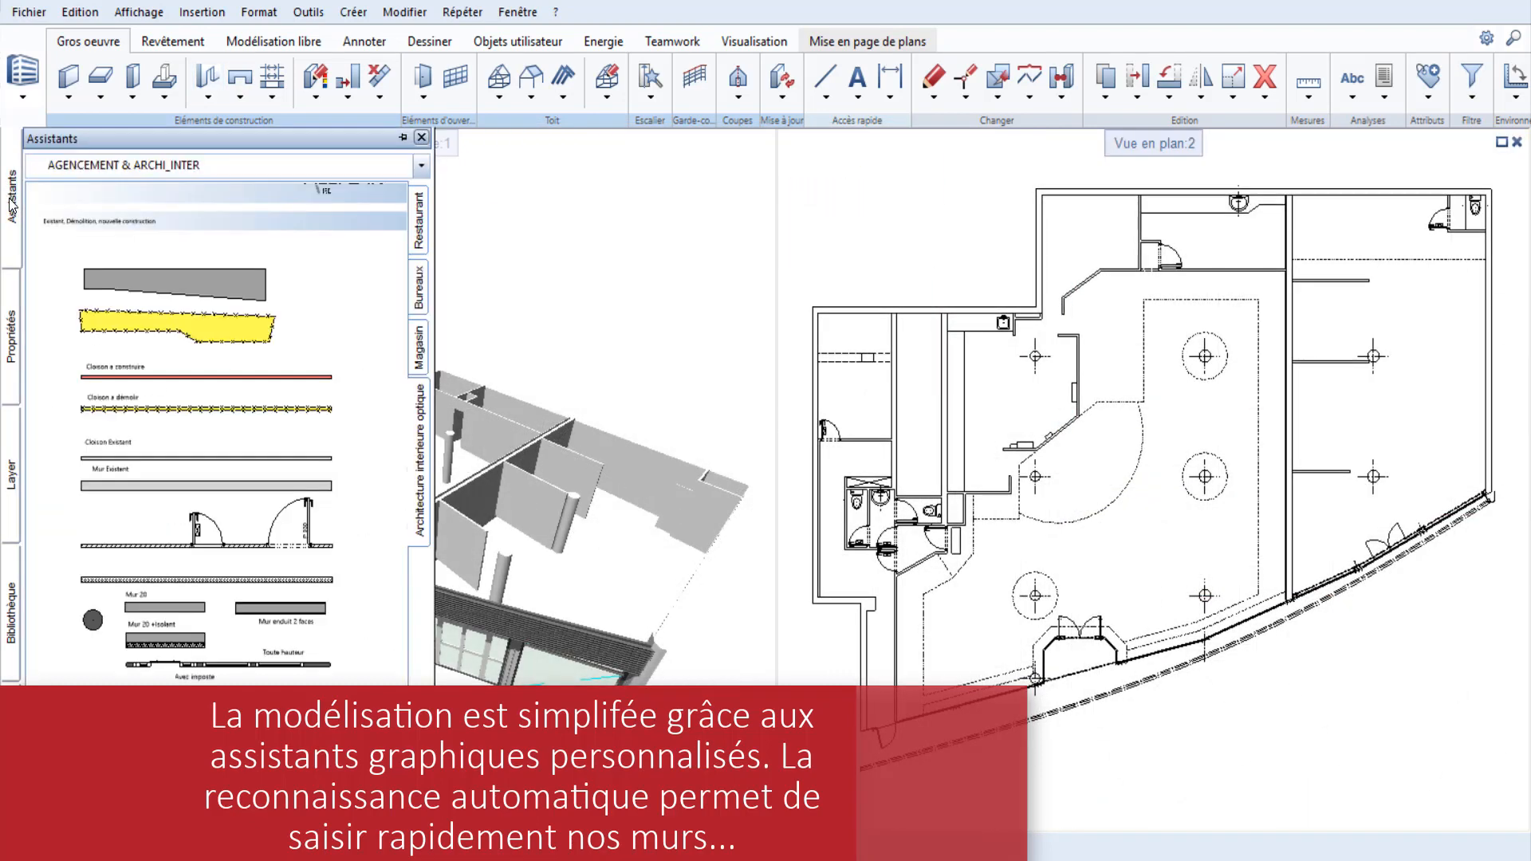
right_click(193, 284)
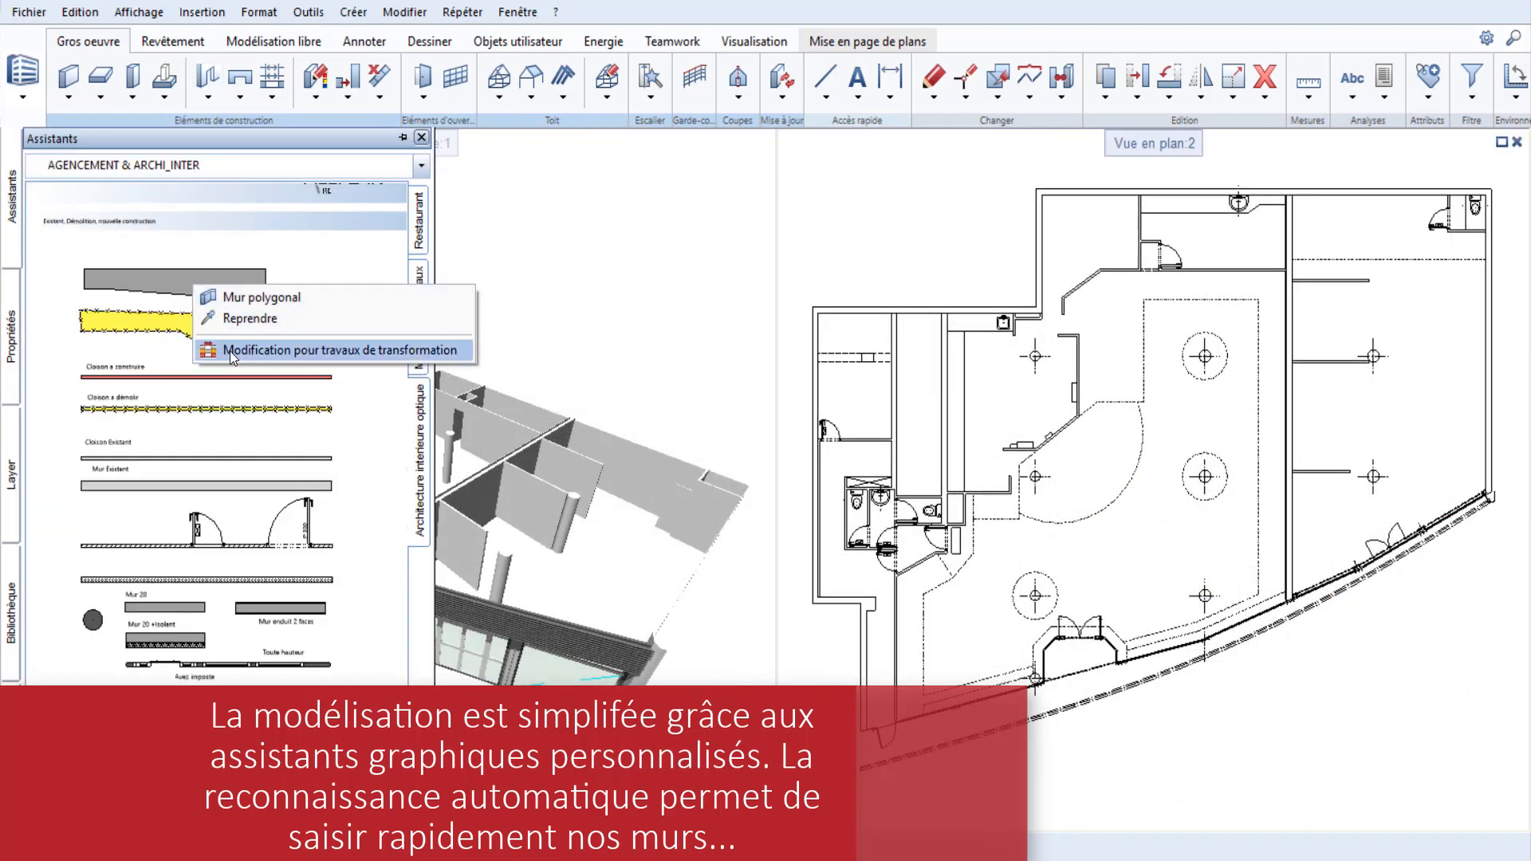
click(230, 351)
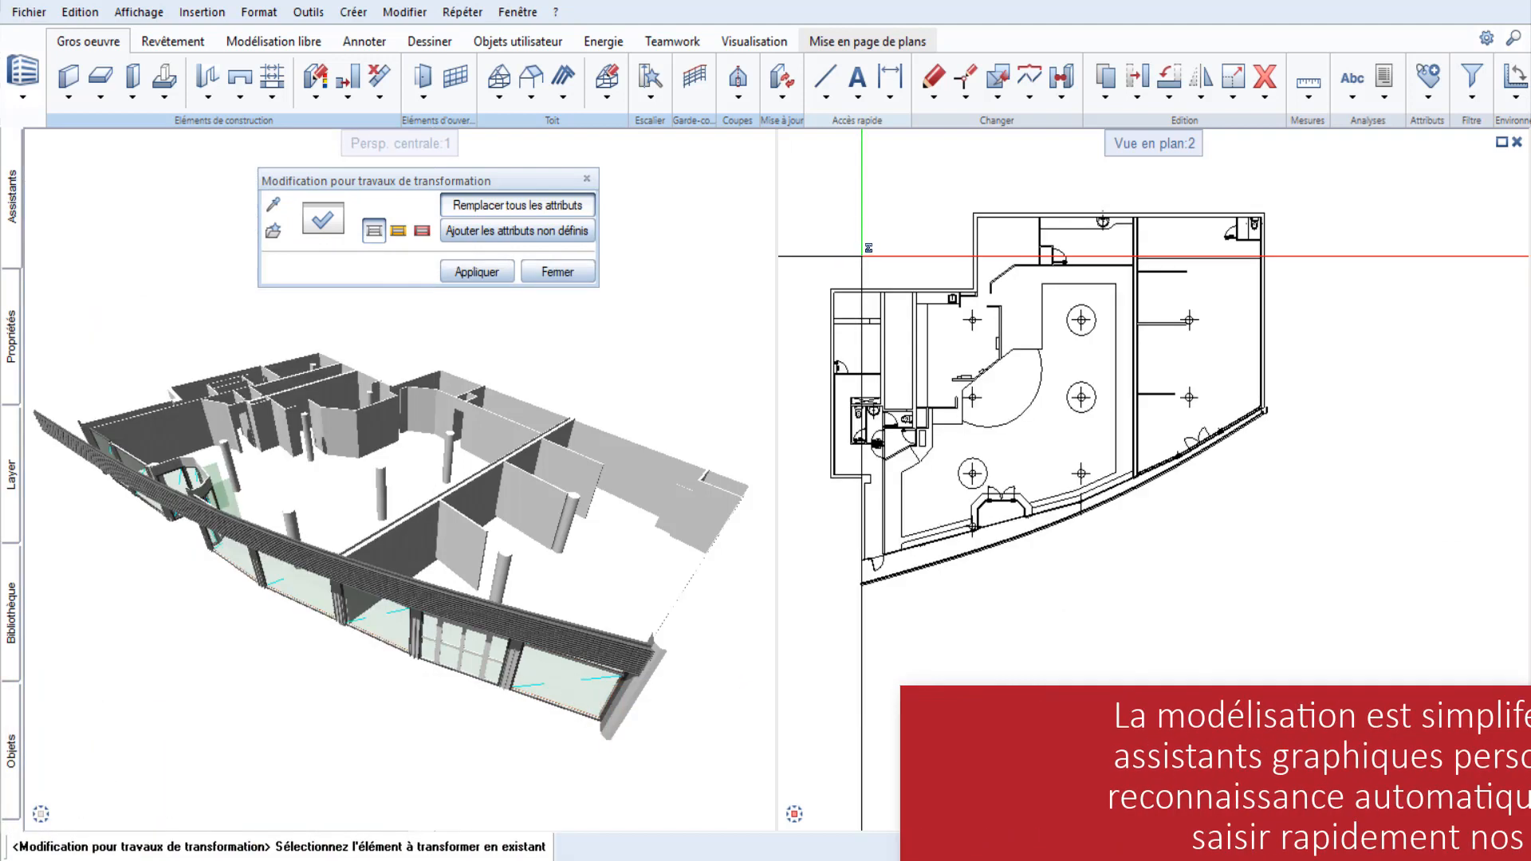
drag(810, 136, 1401, 588)
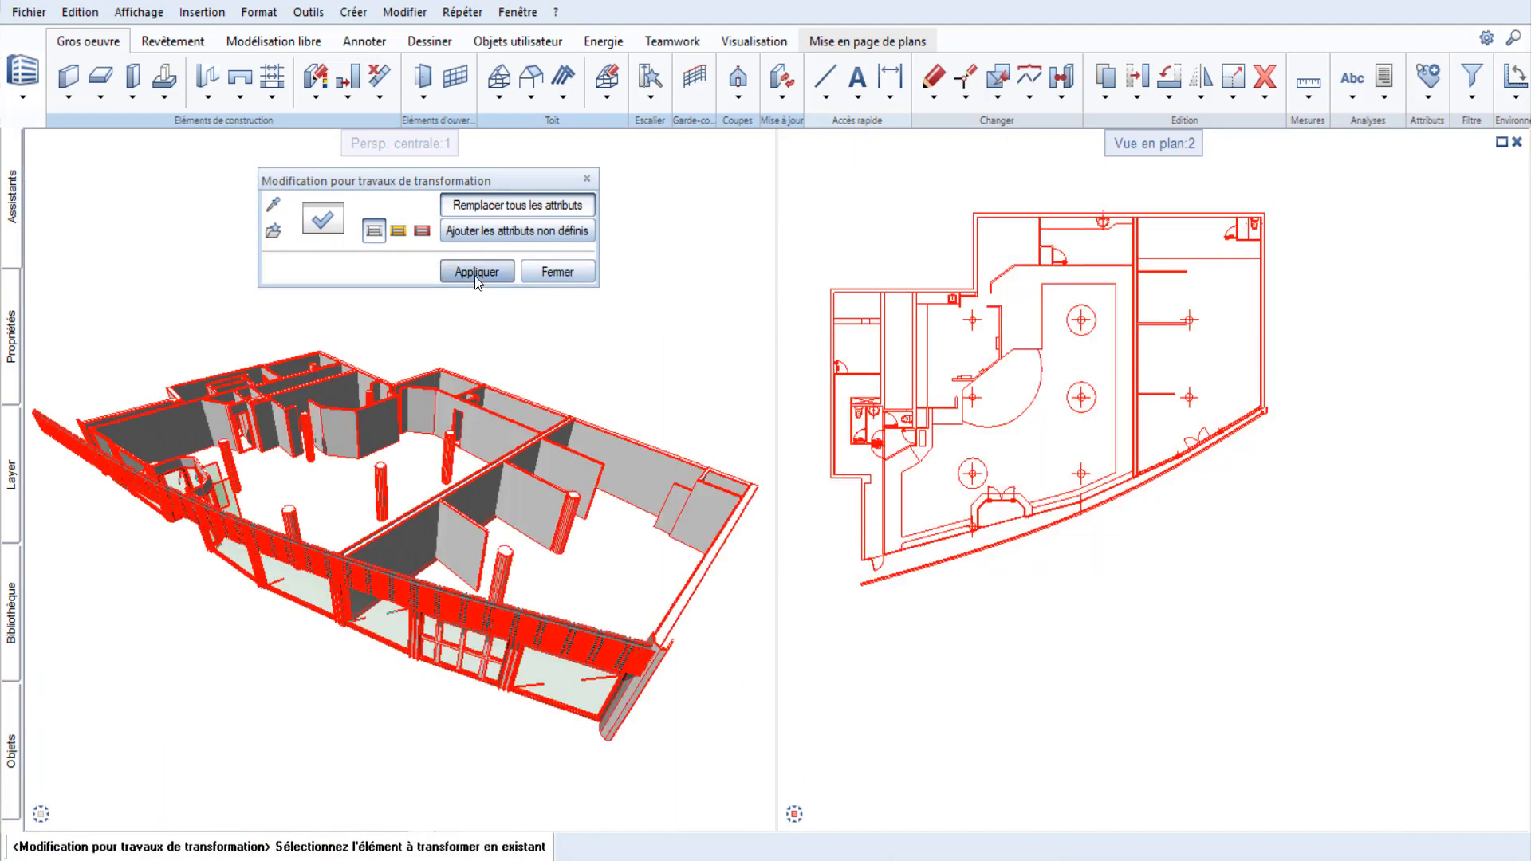
click(477, 273)
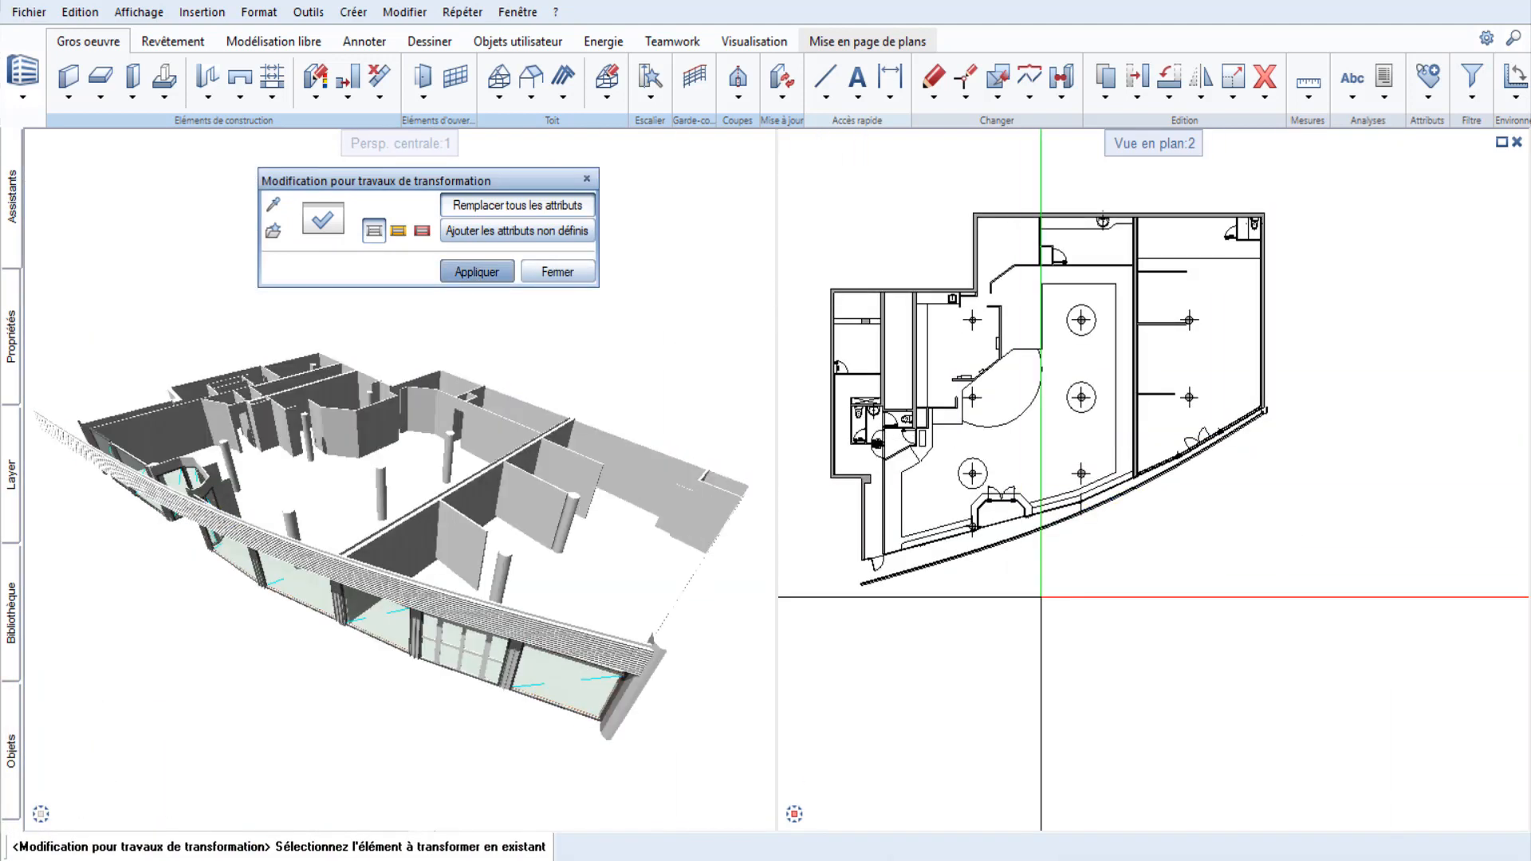
Assign the demolished status to the central dividing wall and the interior partitions, door and fittings around the main room.
click(398, 230)
scroll(1198, 392, up, 3)
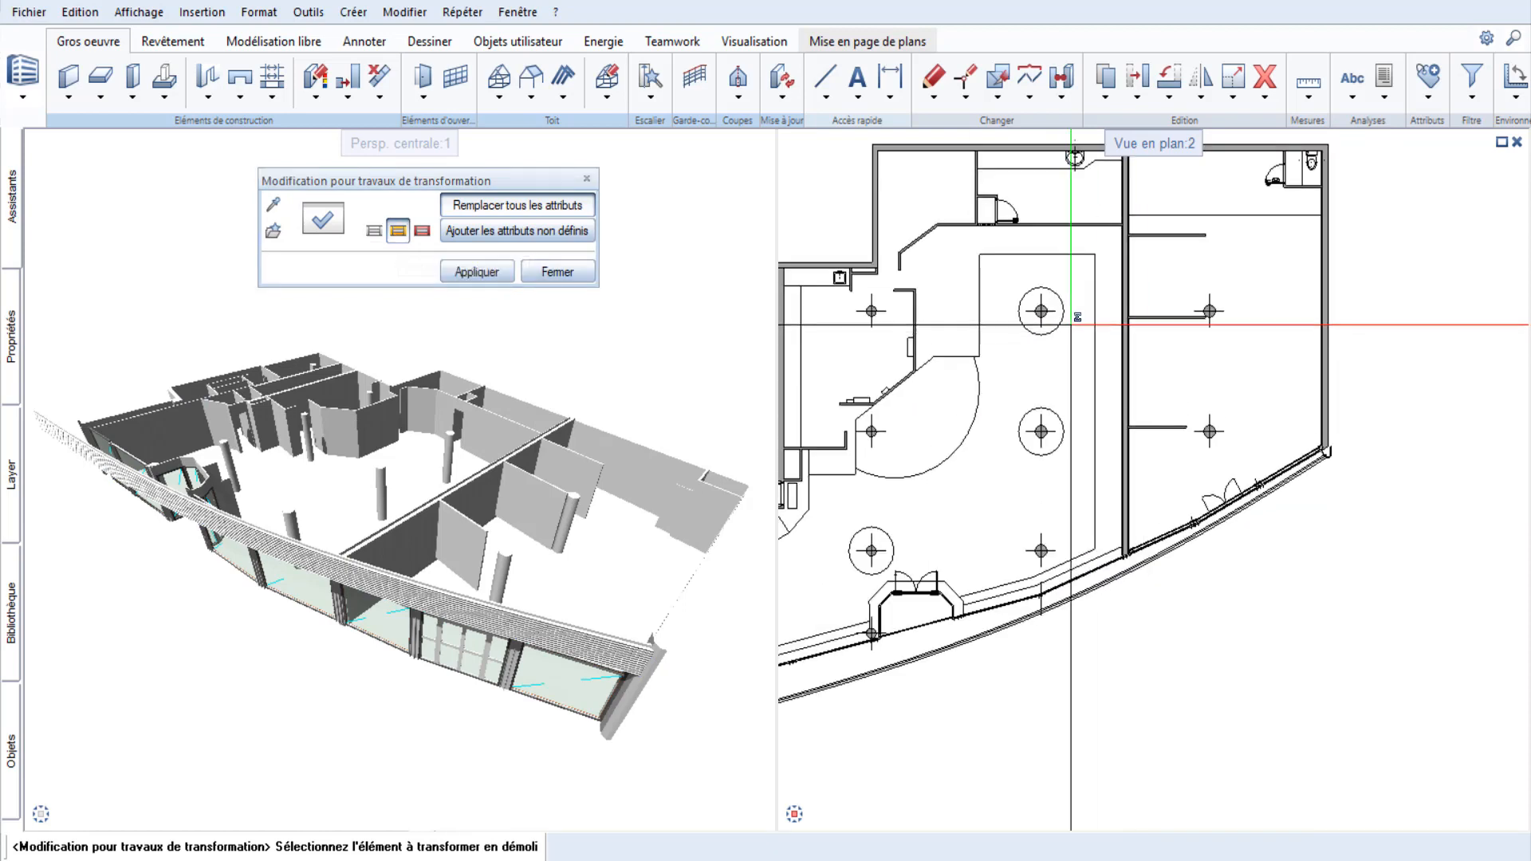
drag(1254, 572, 1192, 315)
click(1101, 325)
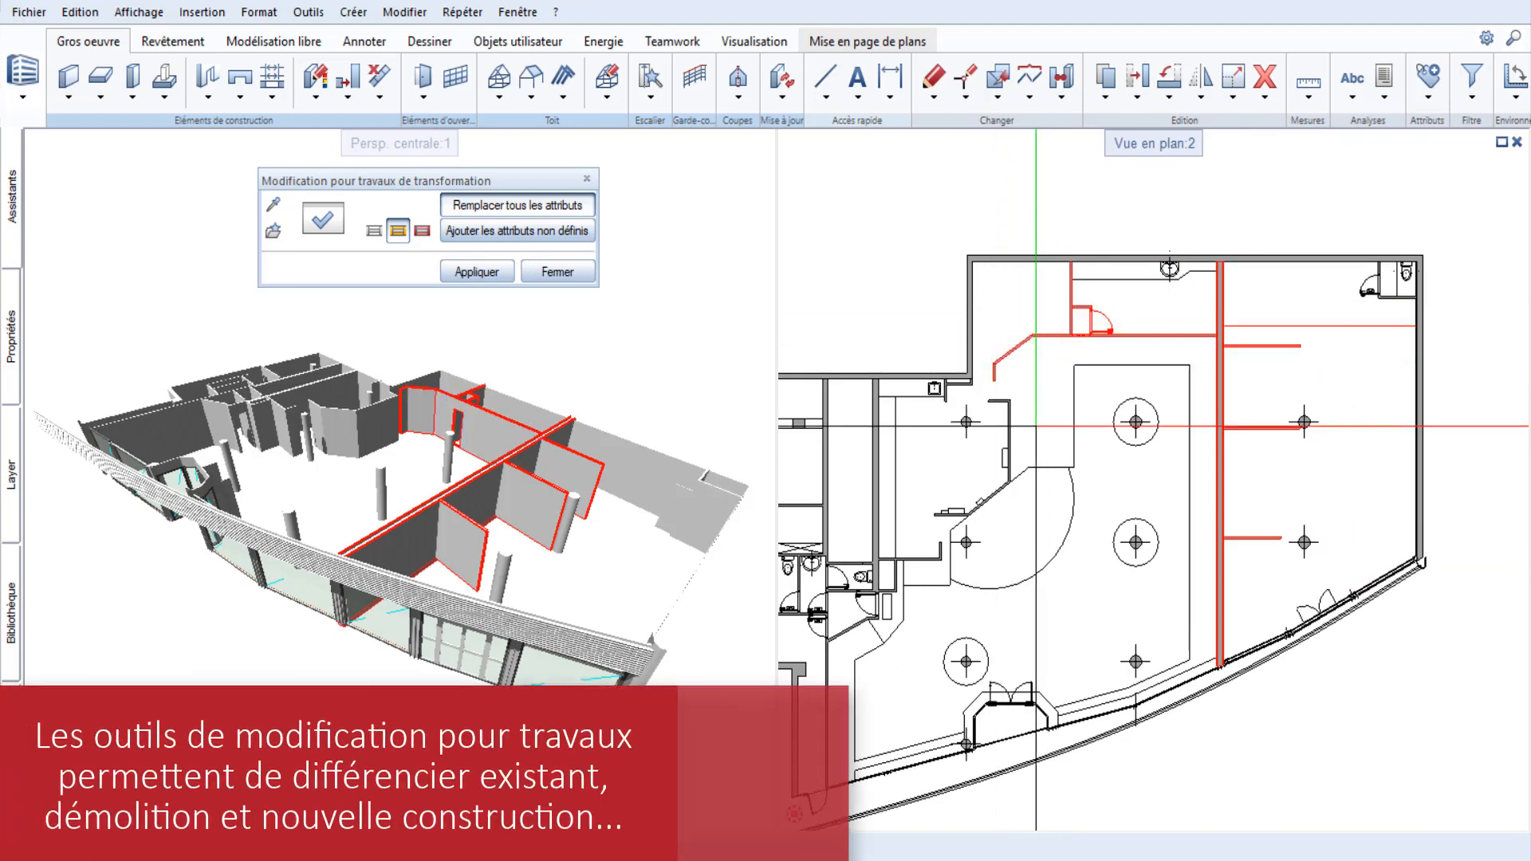
drag(1016, 520, 1000, 398)
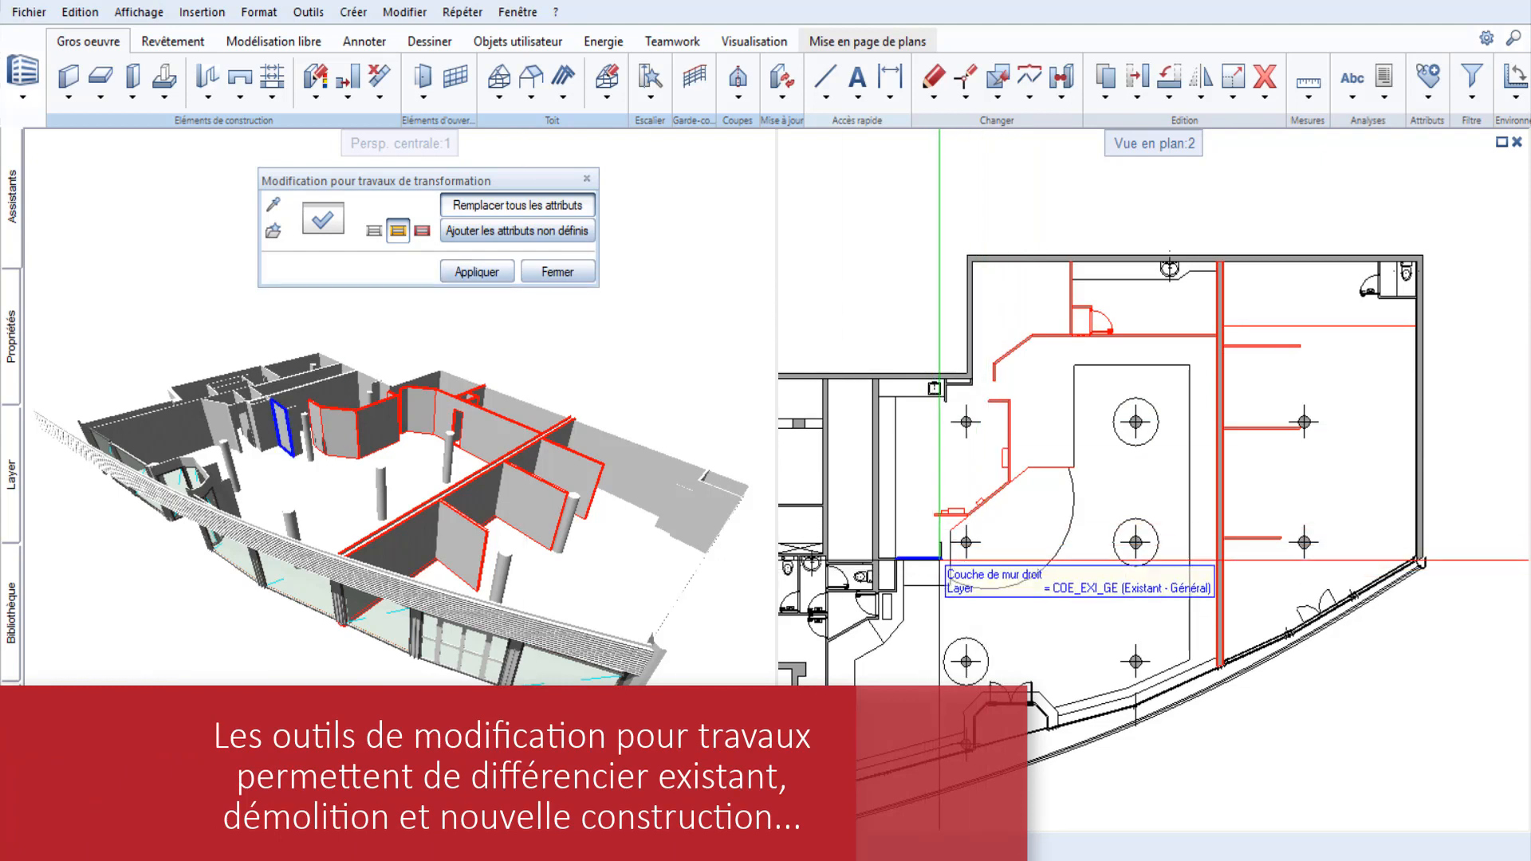
click(938, 556)
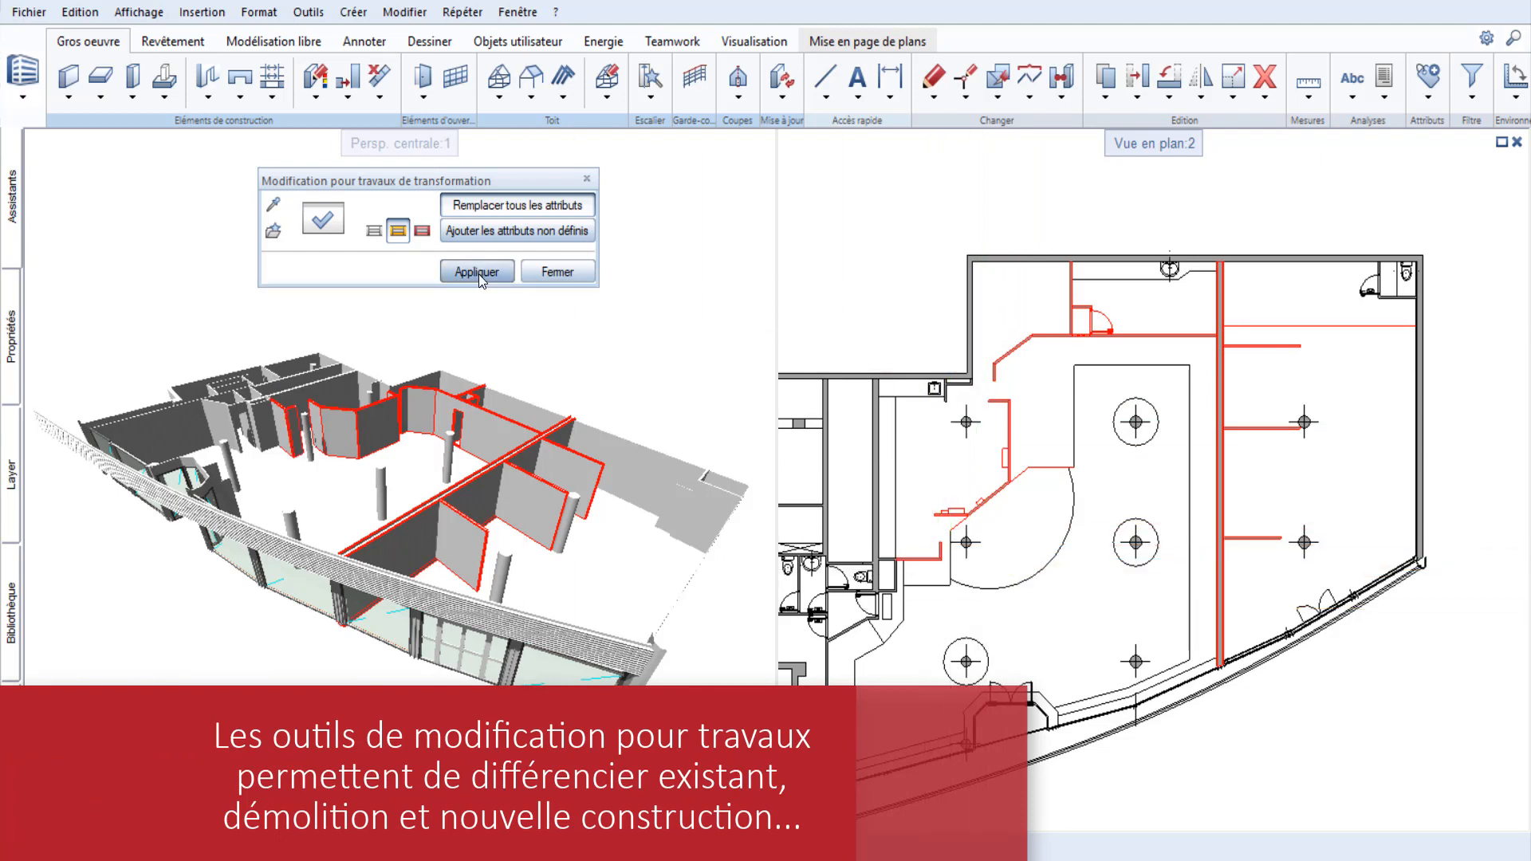
scroll(870, 692, up, 3)
scroll(877, 615, up, 1)
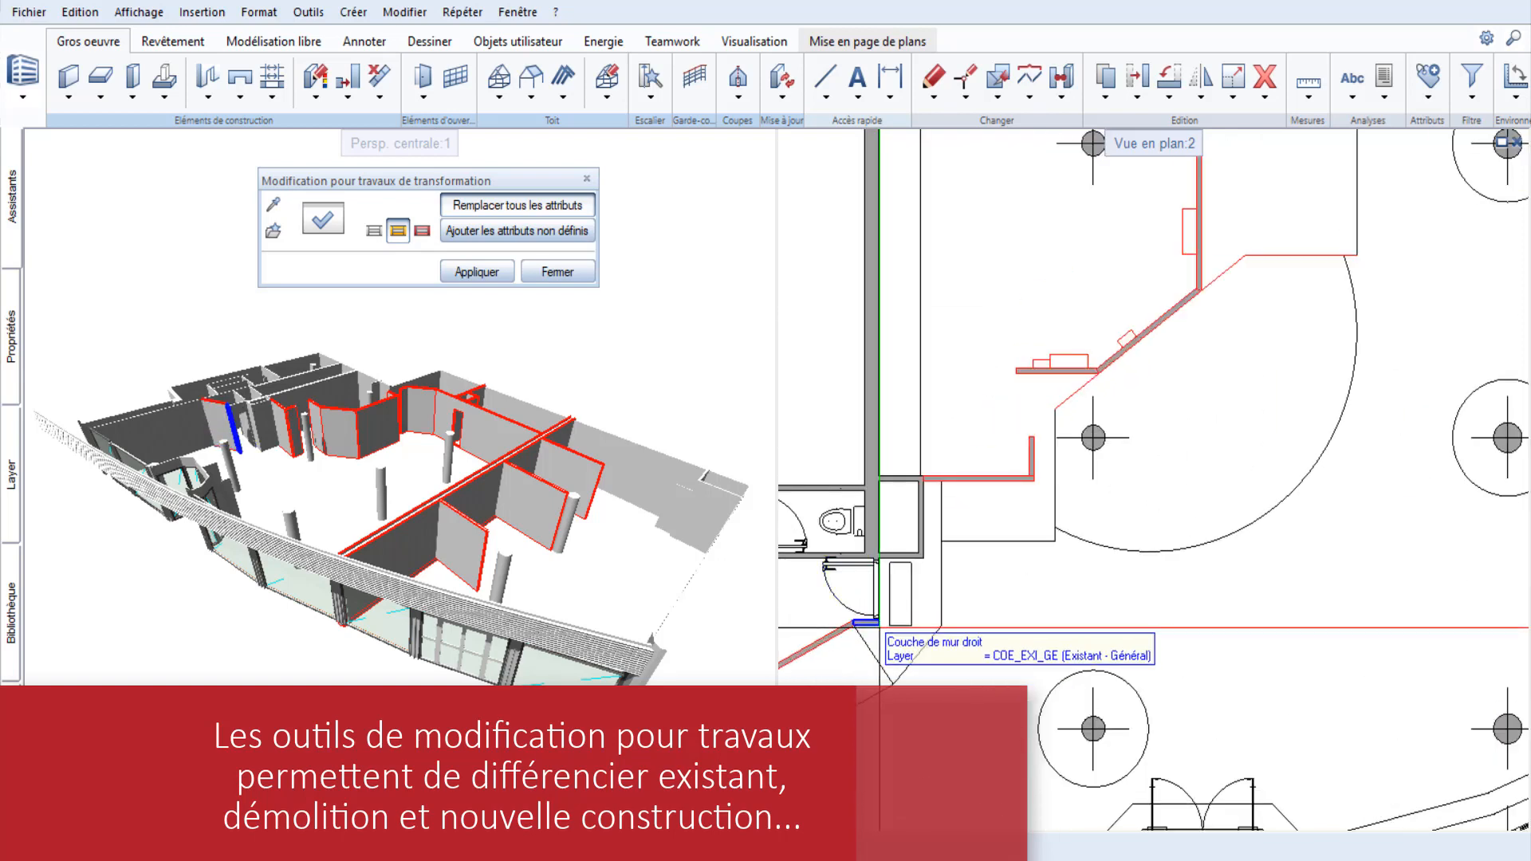
click(478, 272)
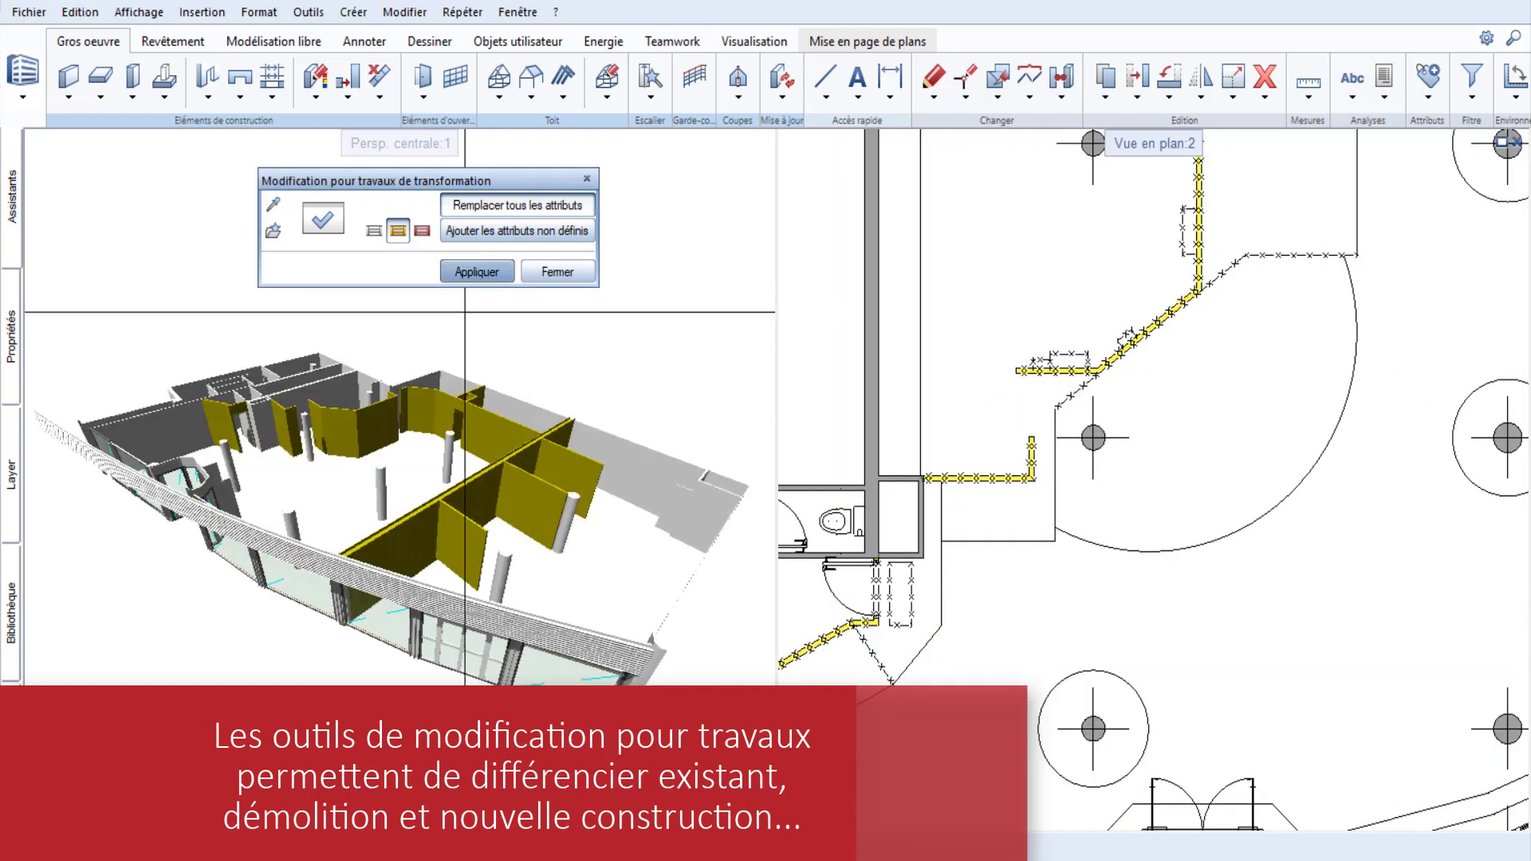
Limit the layer list to the layers in use and toggle the visibility of the Démoli - Général layer (COE_DEM_GE).
click(96, 175)
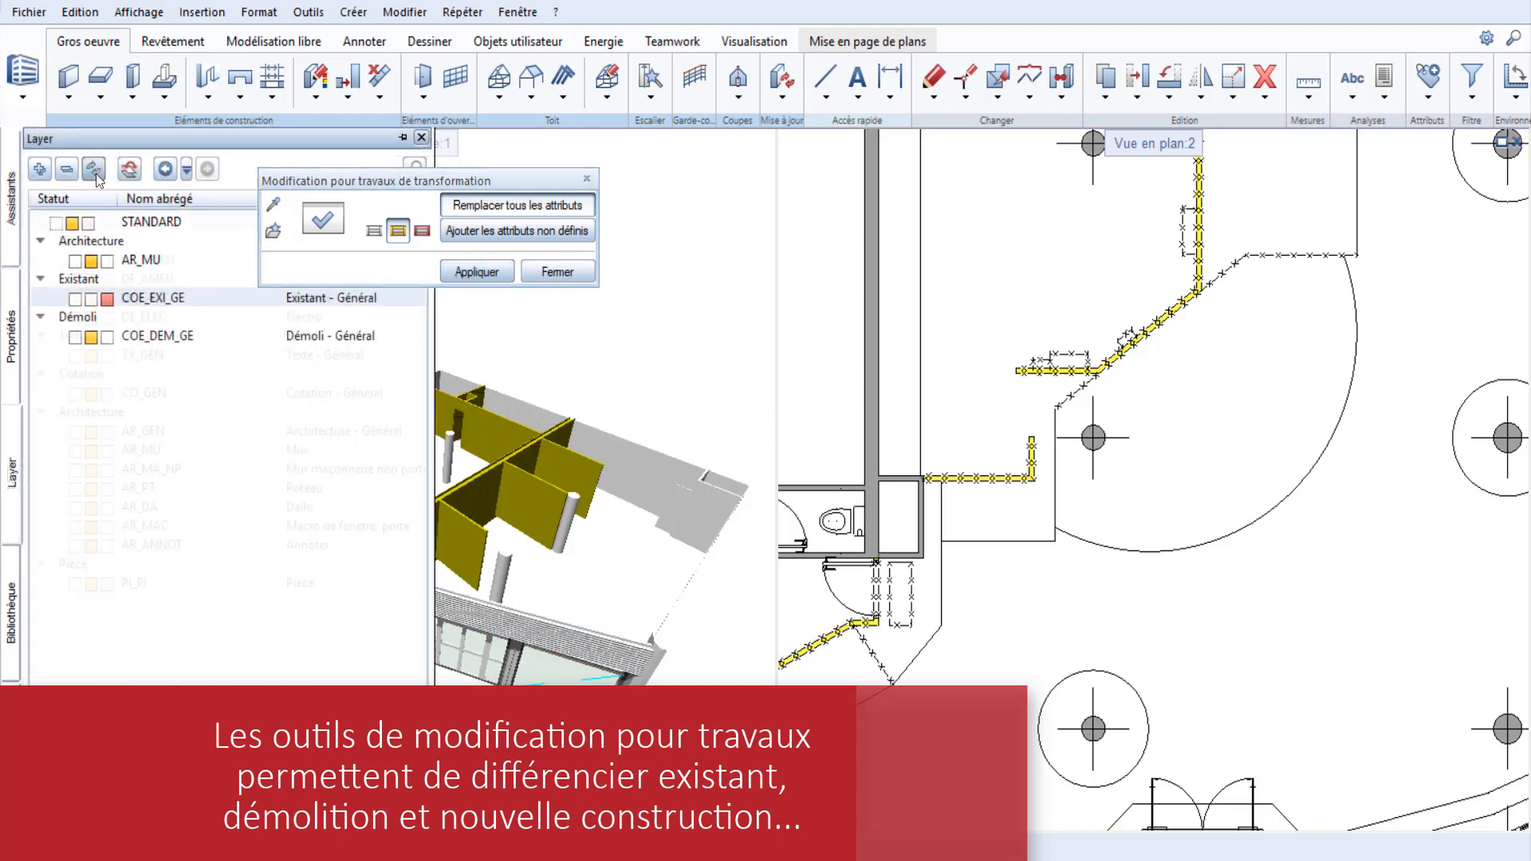
drag(381, 180, 553, 175)
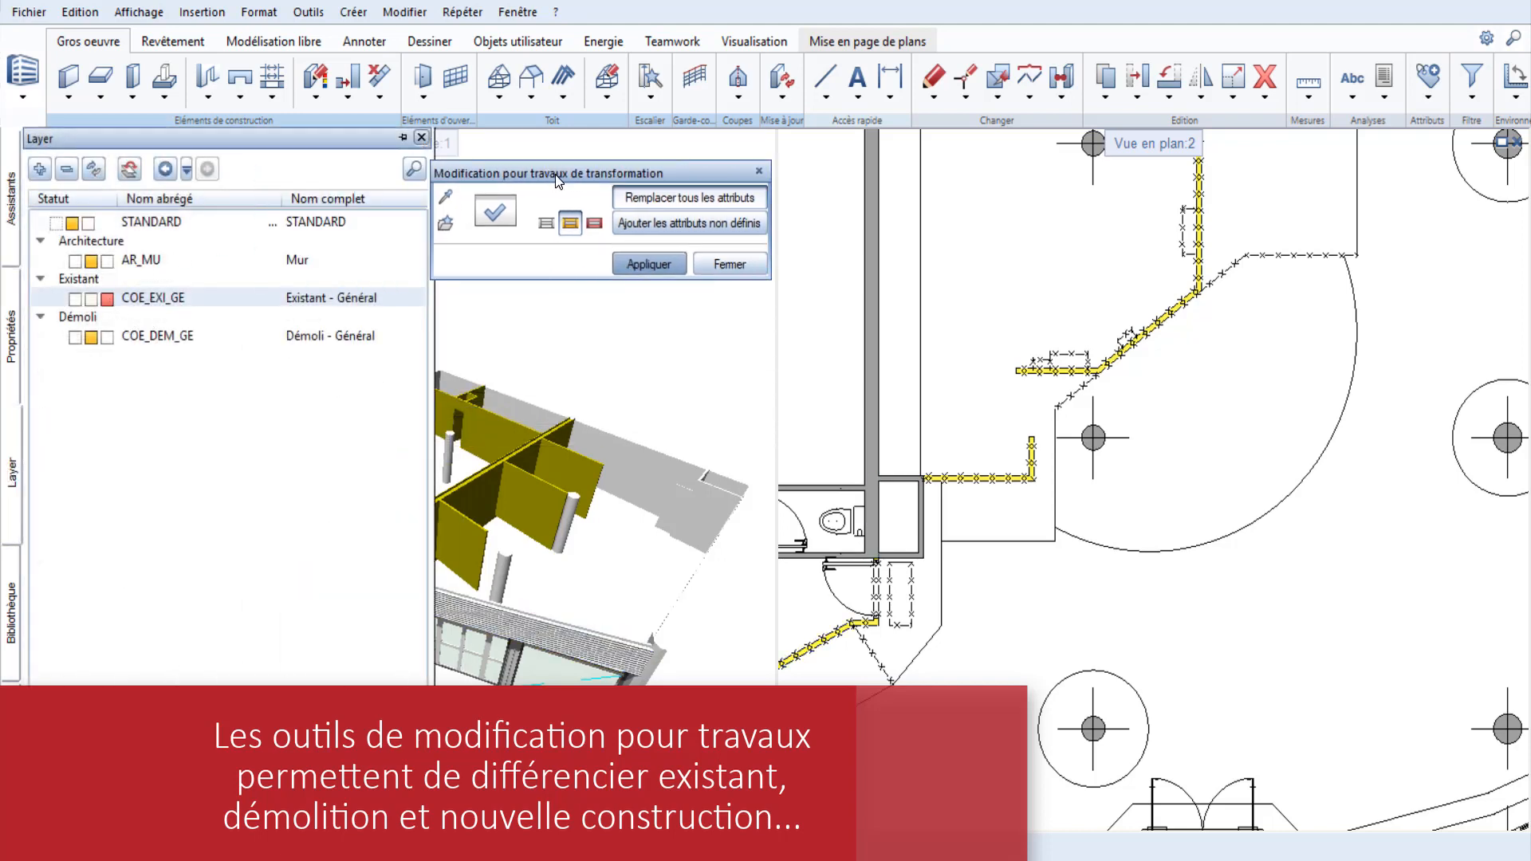
click(92, 338)
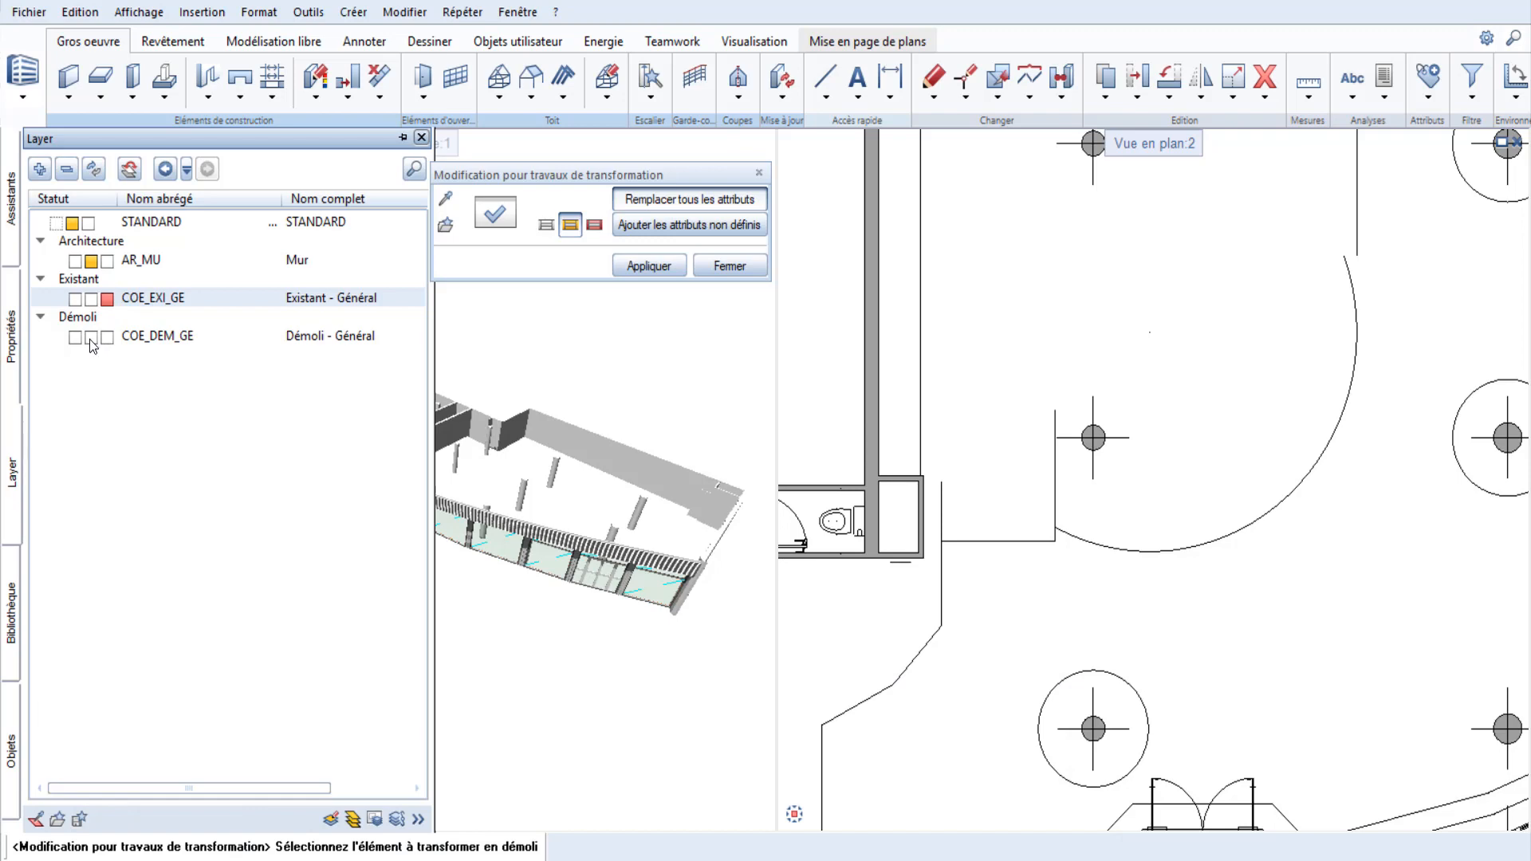
click(90, 339)
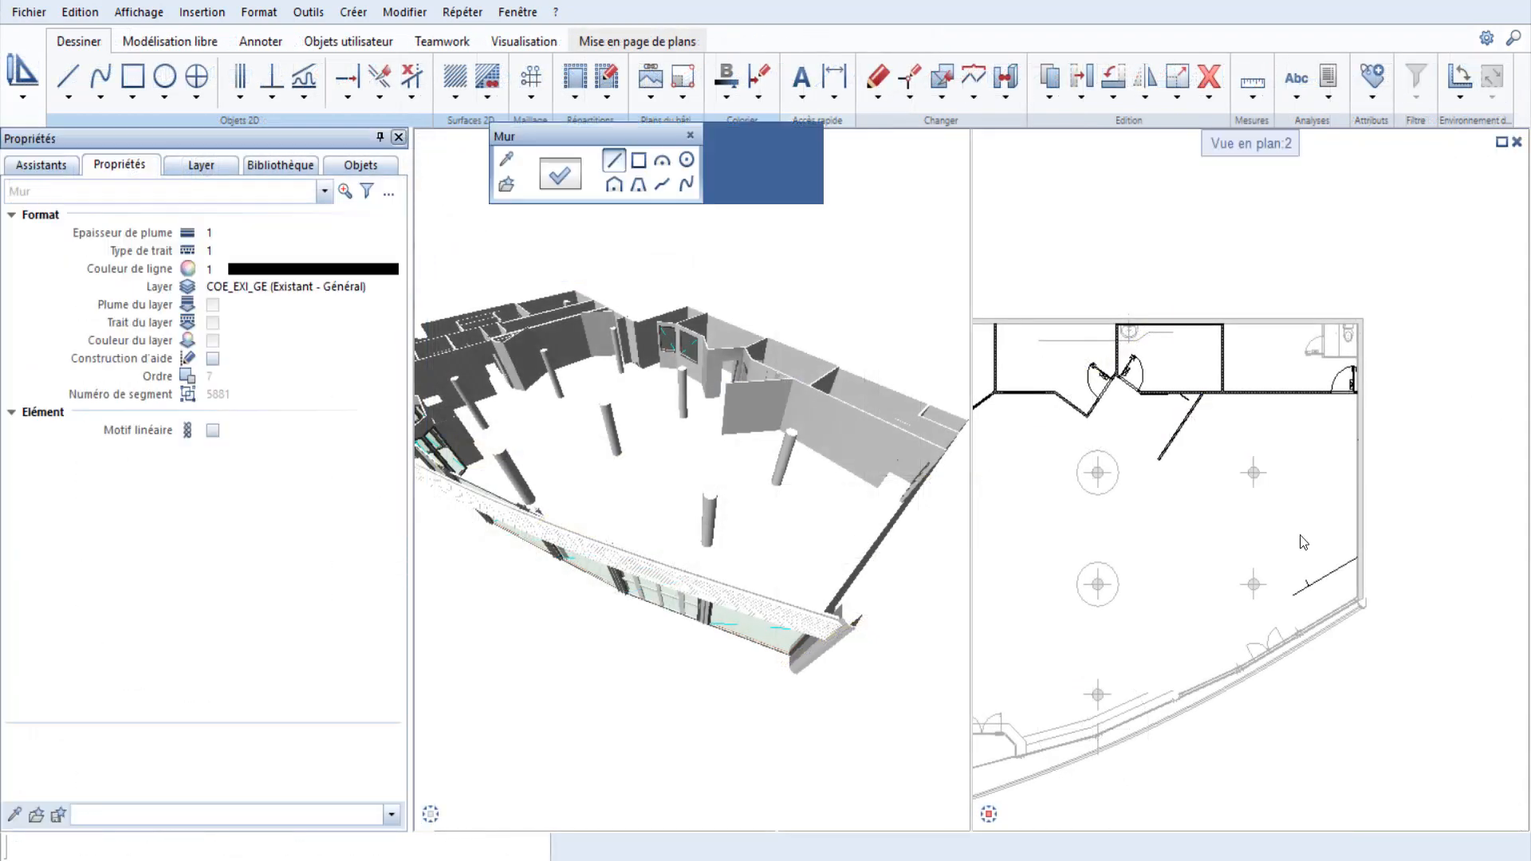
Draw a partition perpendicular to the rear room wall near the P 930 door, with a return partition to the outer side wall.
scroll(1186, 446, up, 5)
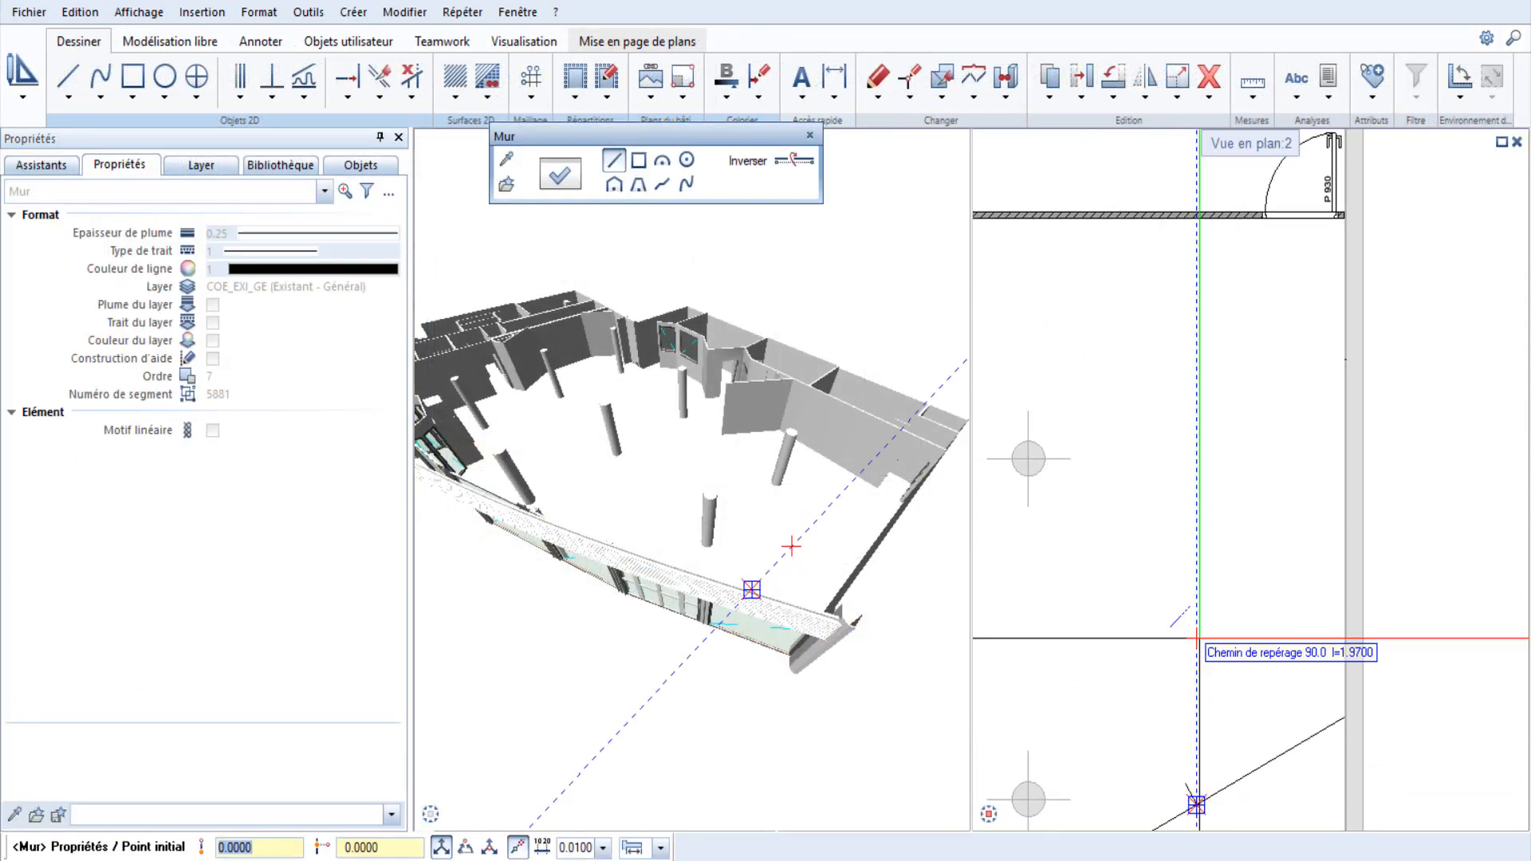
click(1196, 216)
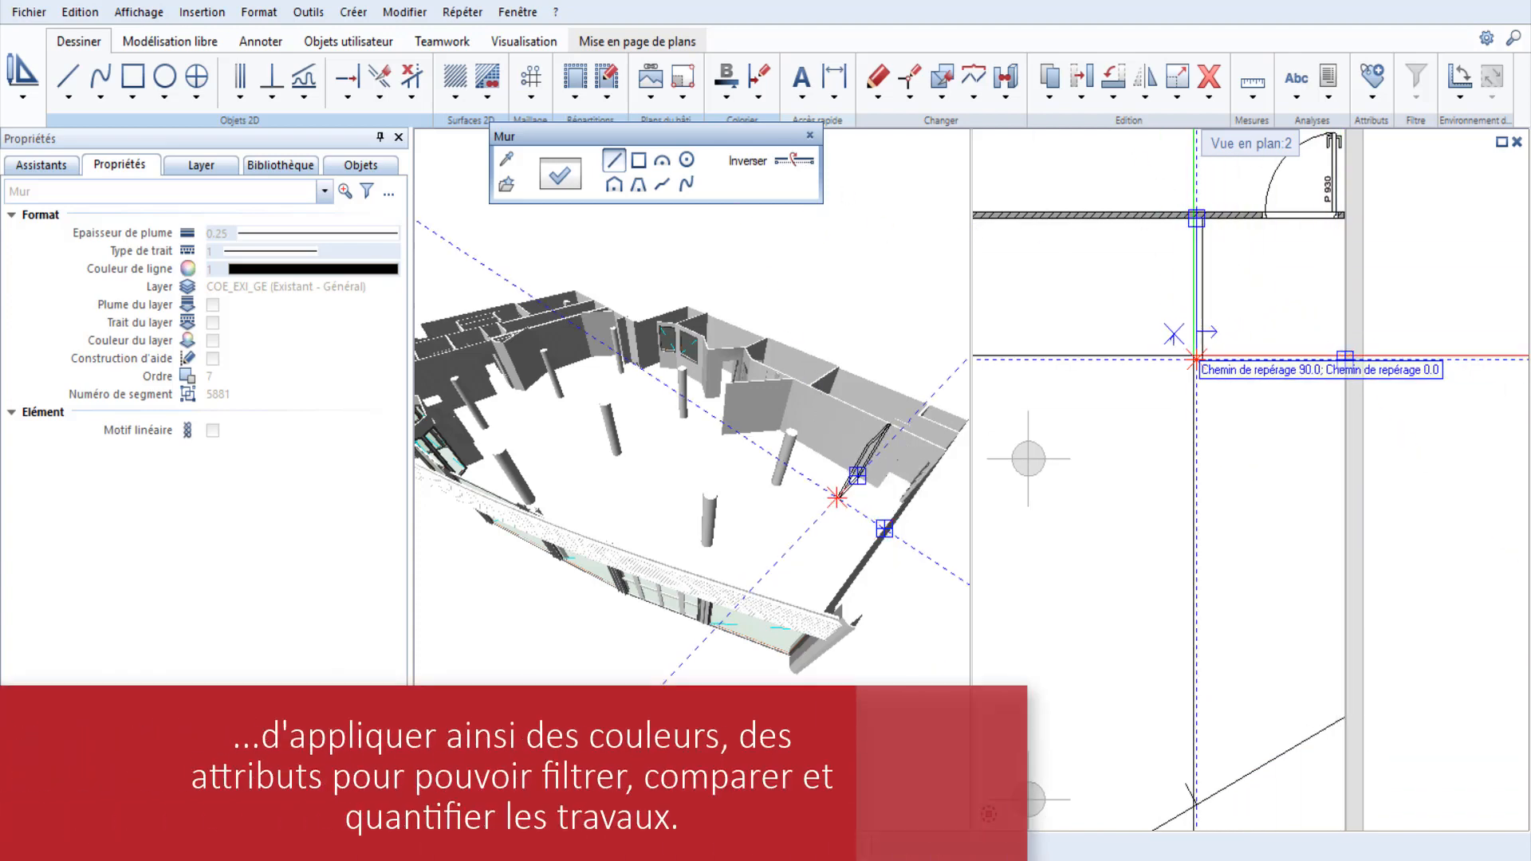
click(1196, 359)
click(1345, 359)
key(Escape)
Extend the partition along the side wall, adding an angled return to the outer wall and a short oblique partition toward the shop front.
click(1200, 364)
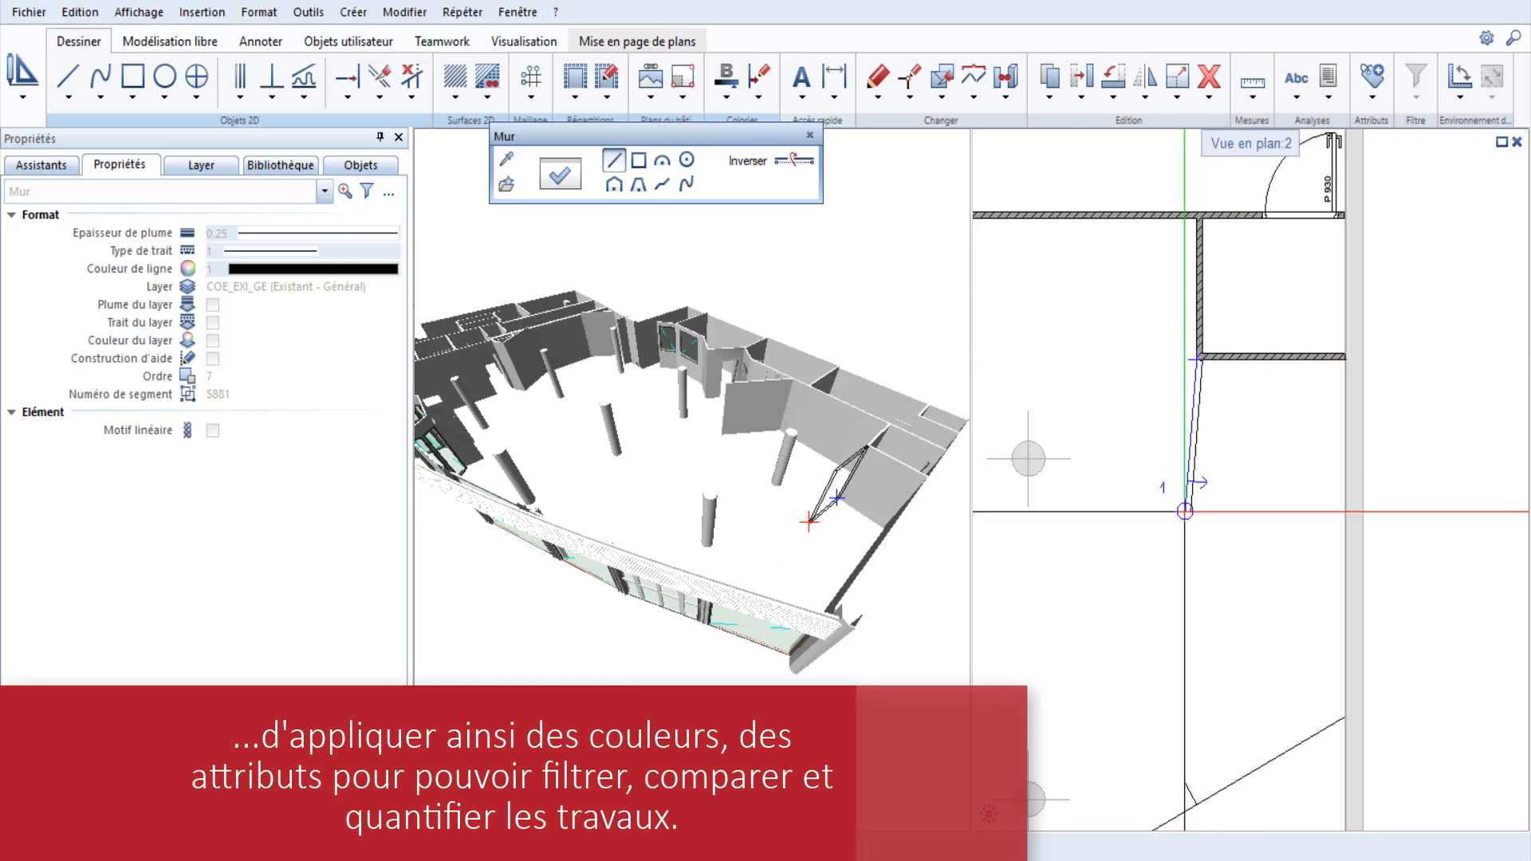
middle_drag(1186, 513, 1136, 300)
click(1147, 590)
click(1293, 504)
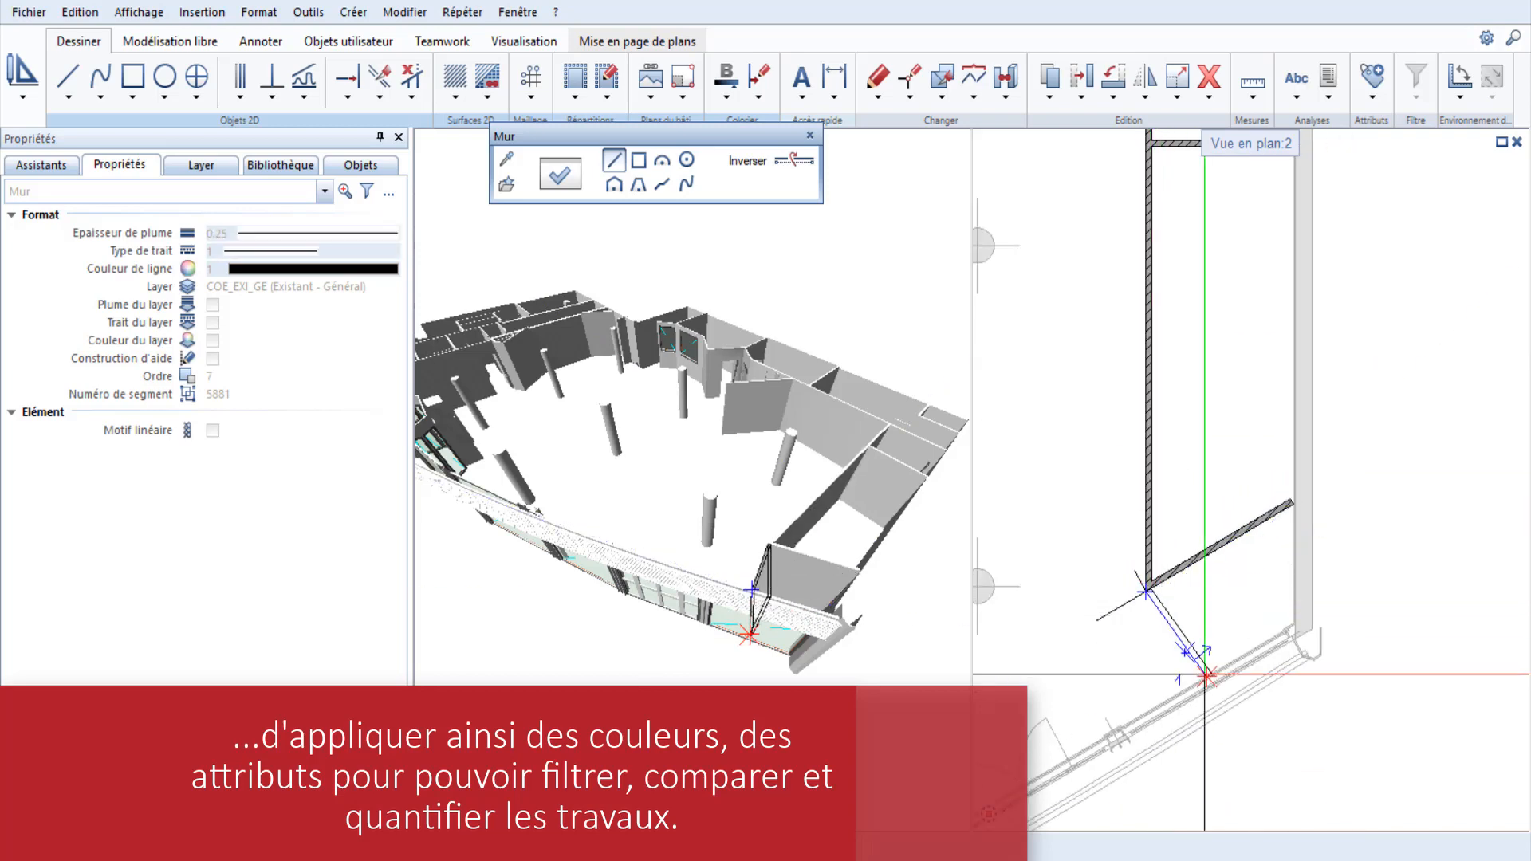
scroll(1205, 677, up, 5)
click(1176, 703)
Reuse the existing P 930 door to insert matching doors in the new side-room partitions, including the oblique one.
scroll(1193, 510, down, 3)
middle_drag(1194, 509, 1226, 518)
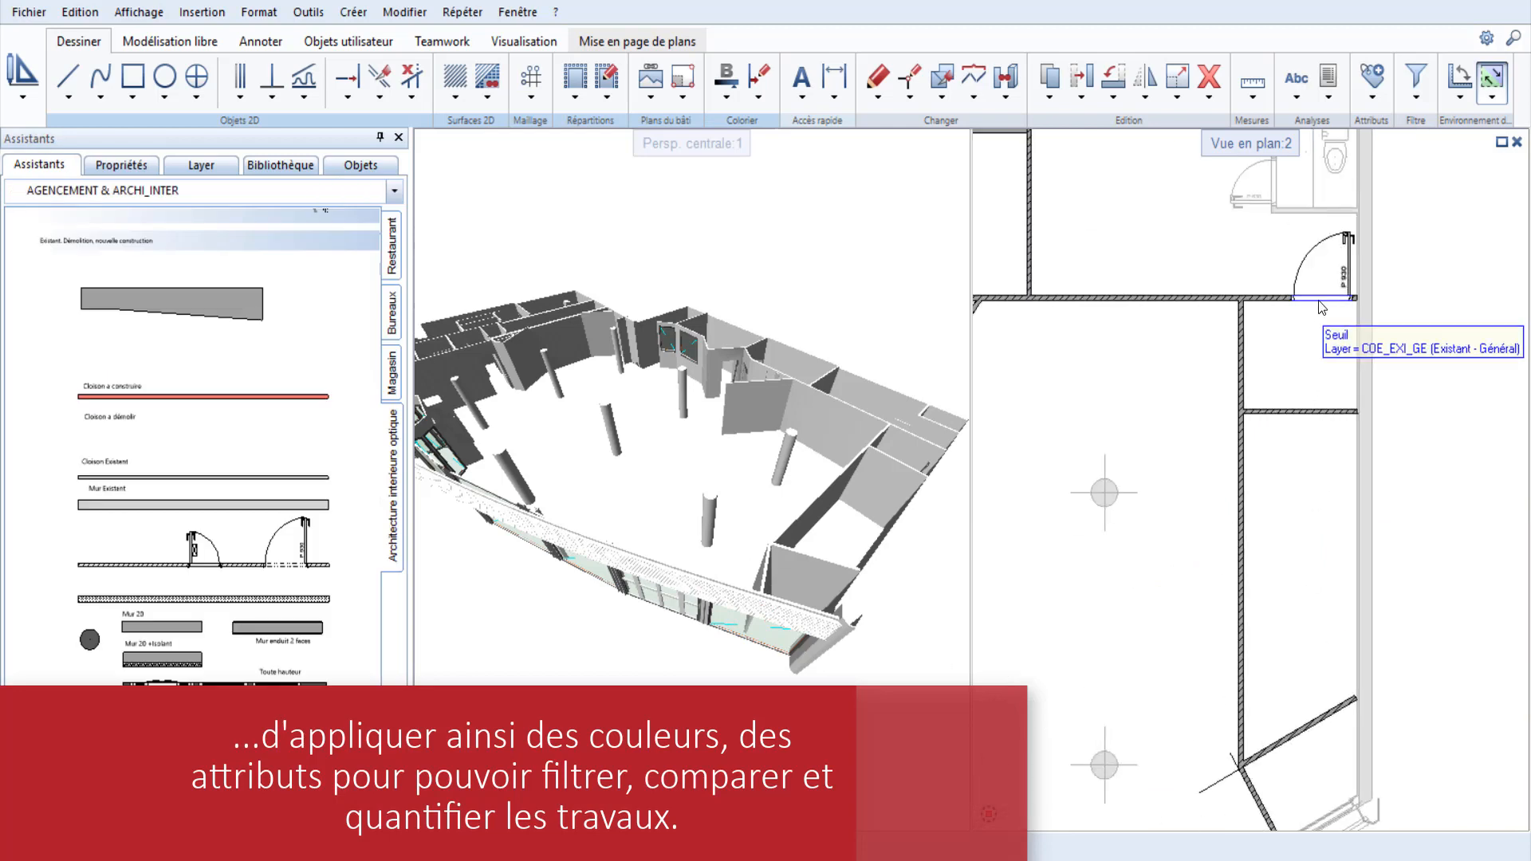
right_click(1354, 301)
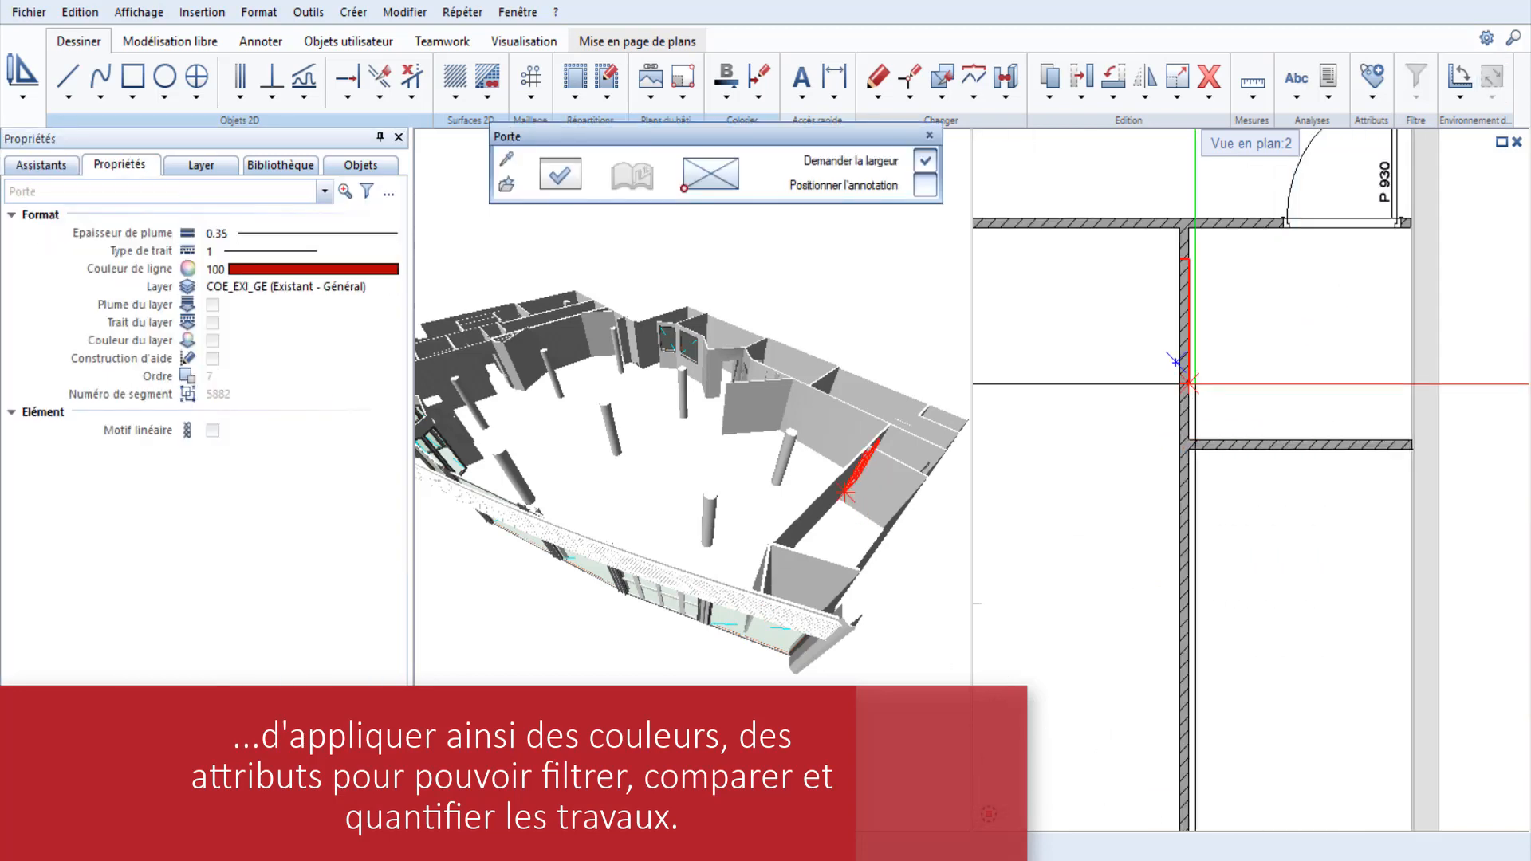
click(1188, 398)
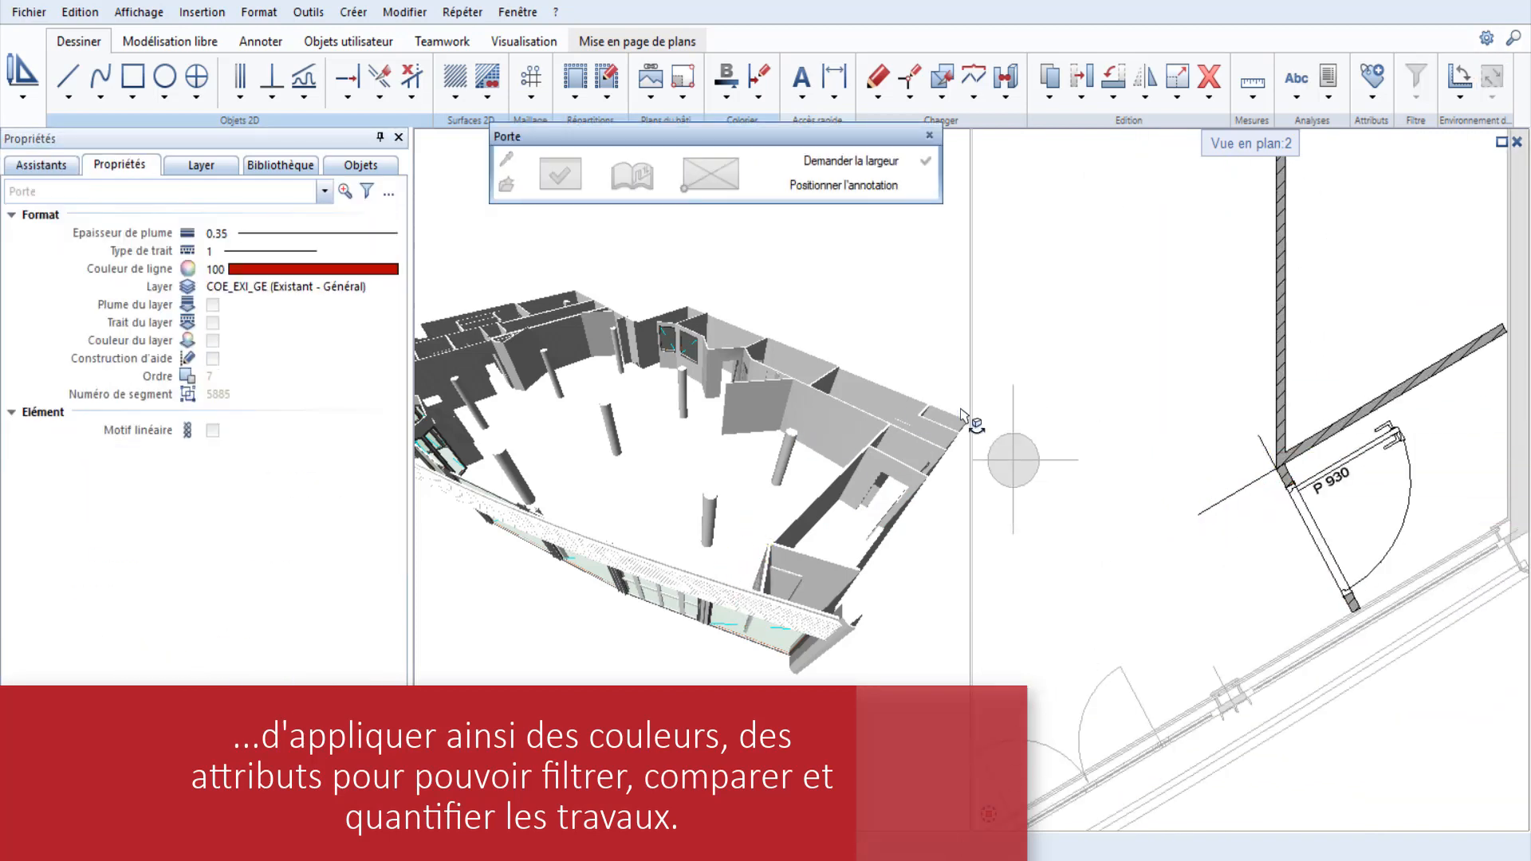
Assign the new construction status to the new partitions with Modification pour travaux de transformation, replacing all attributes on layer COE_NOU_GE.
scroll(962, 414, down, 5)
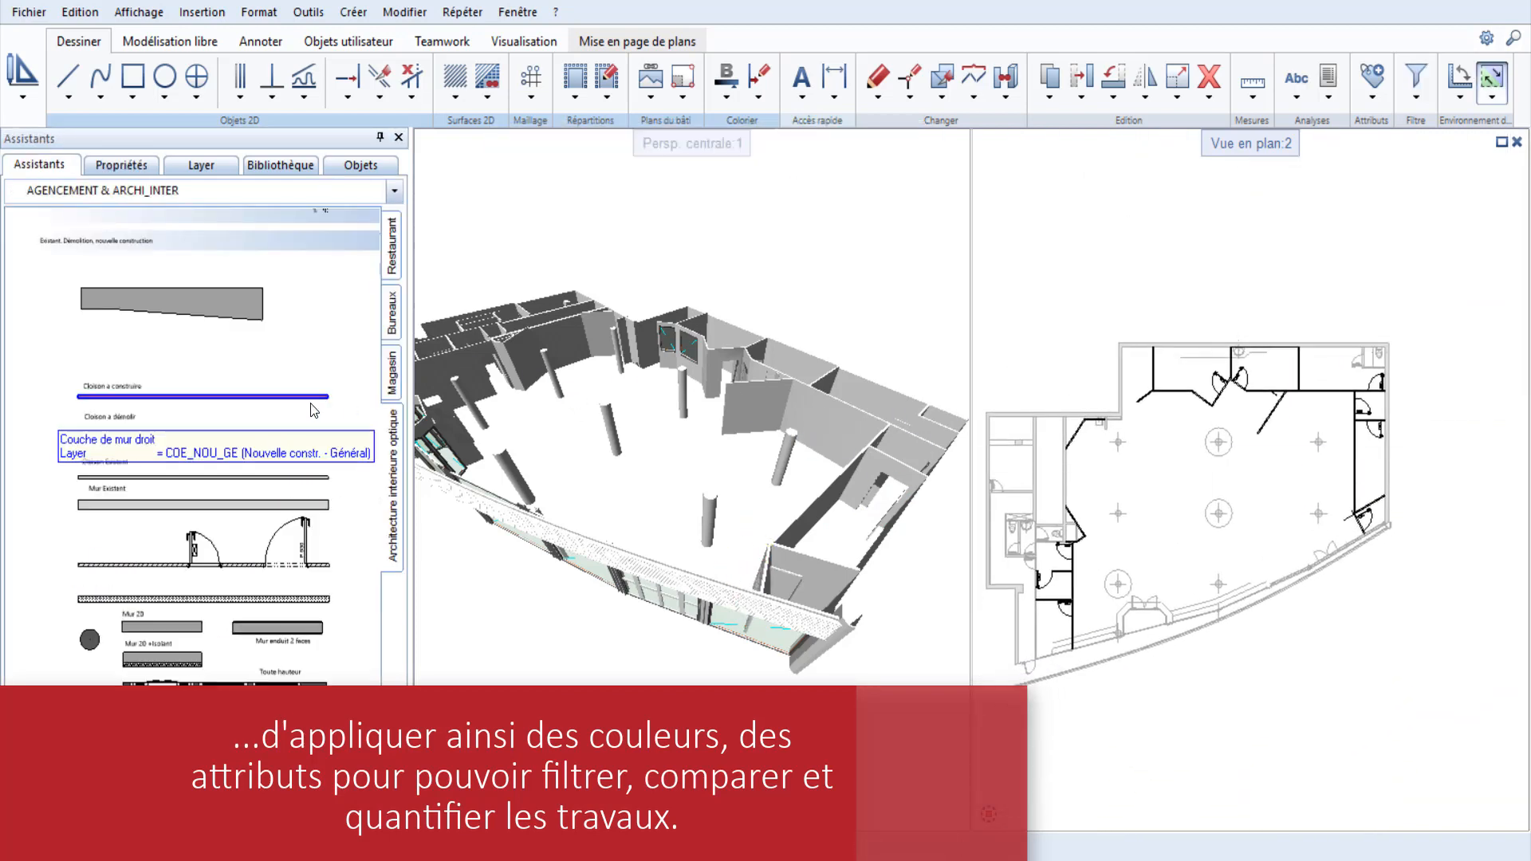
right_click(299, 406)
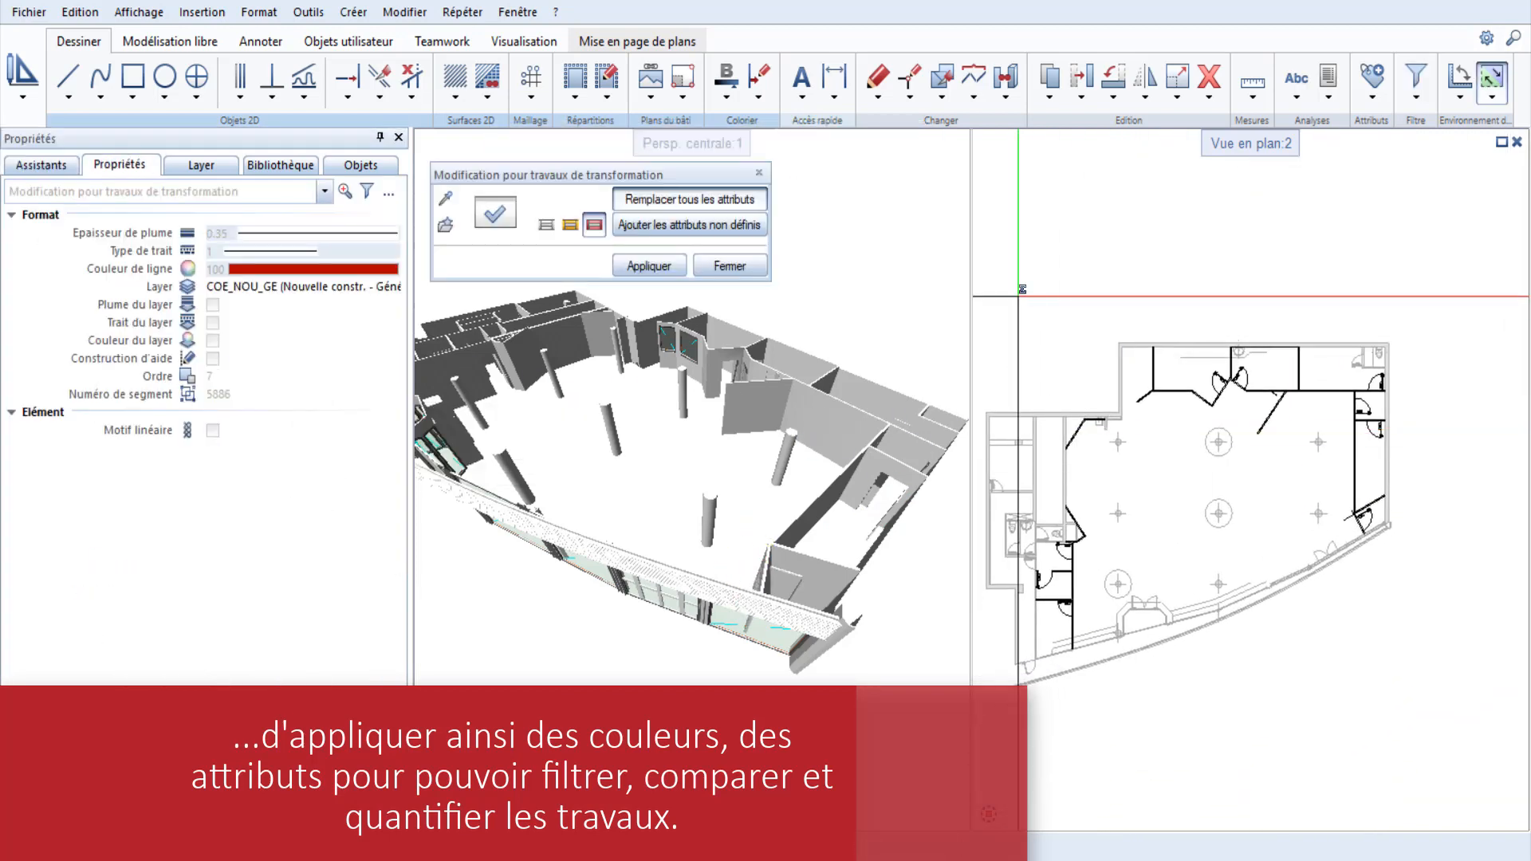
click(638, 262)
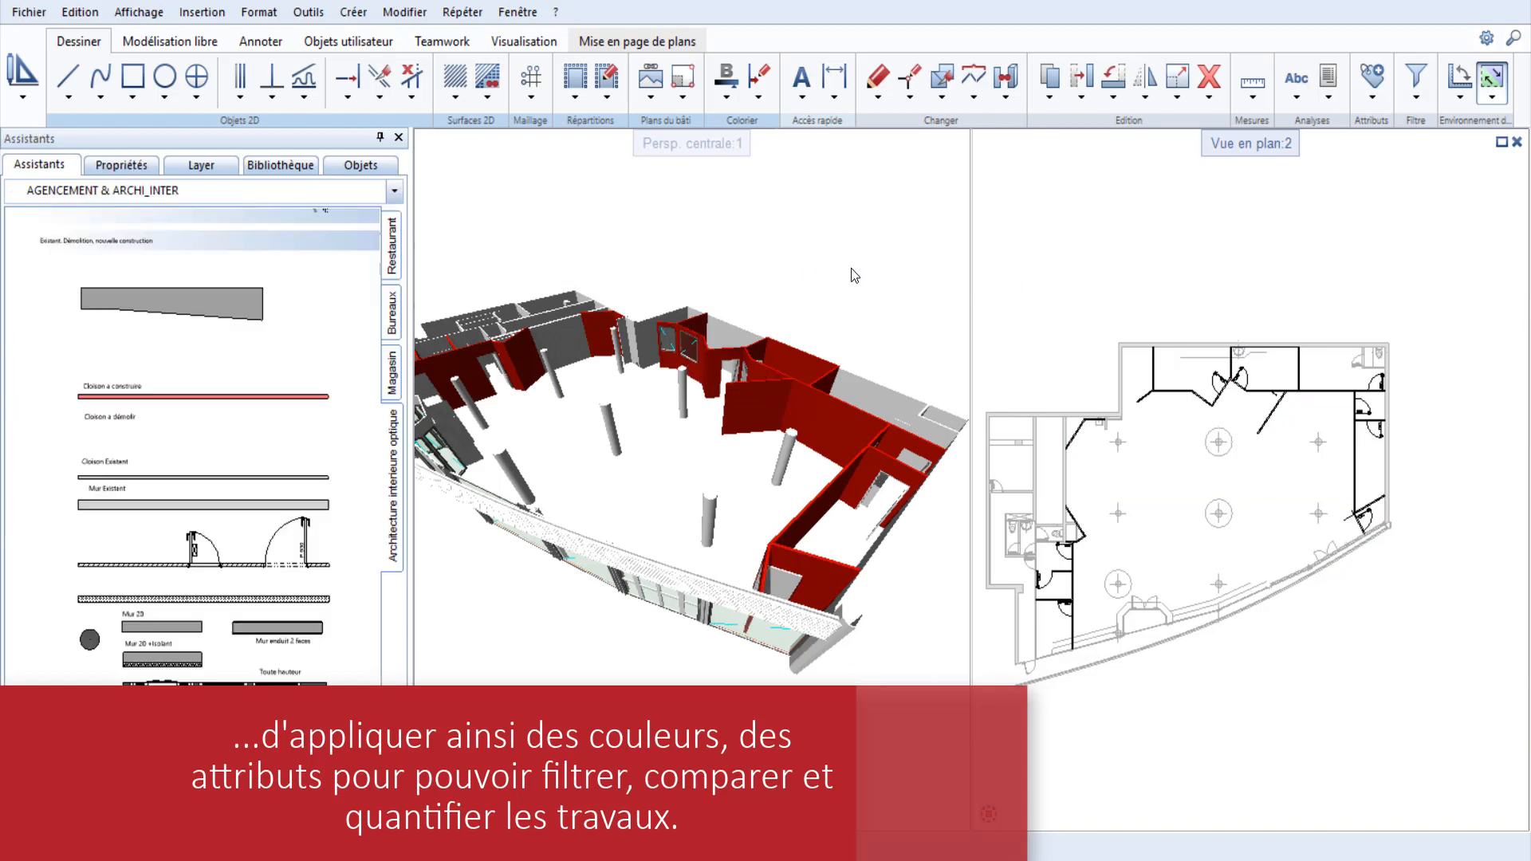
Toggle the visibility of two layers in the layer list to compare the renovation states.
click(230, 169)
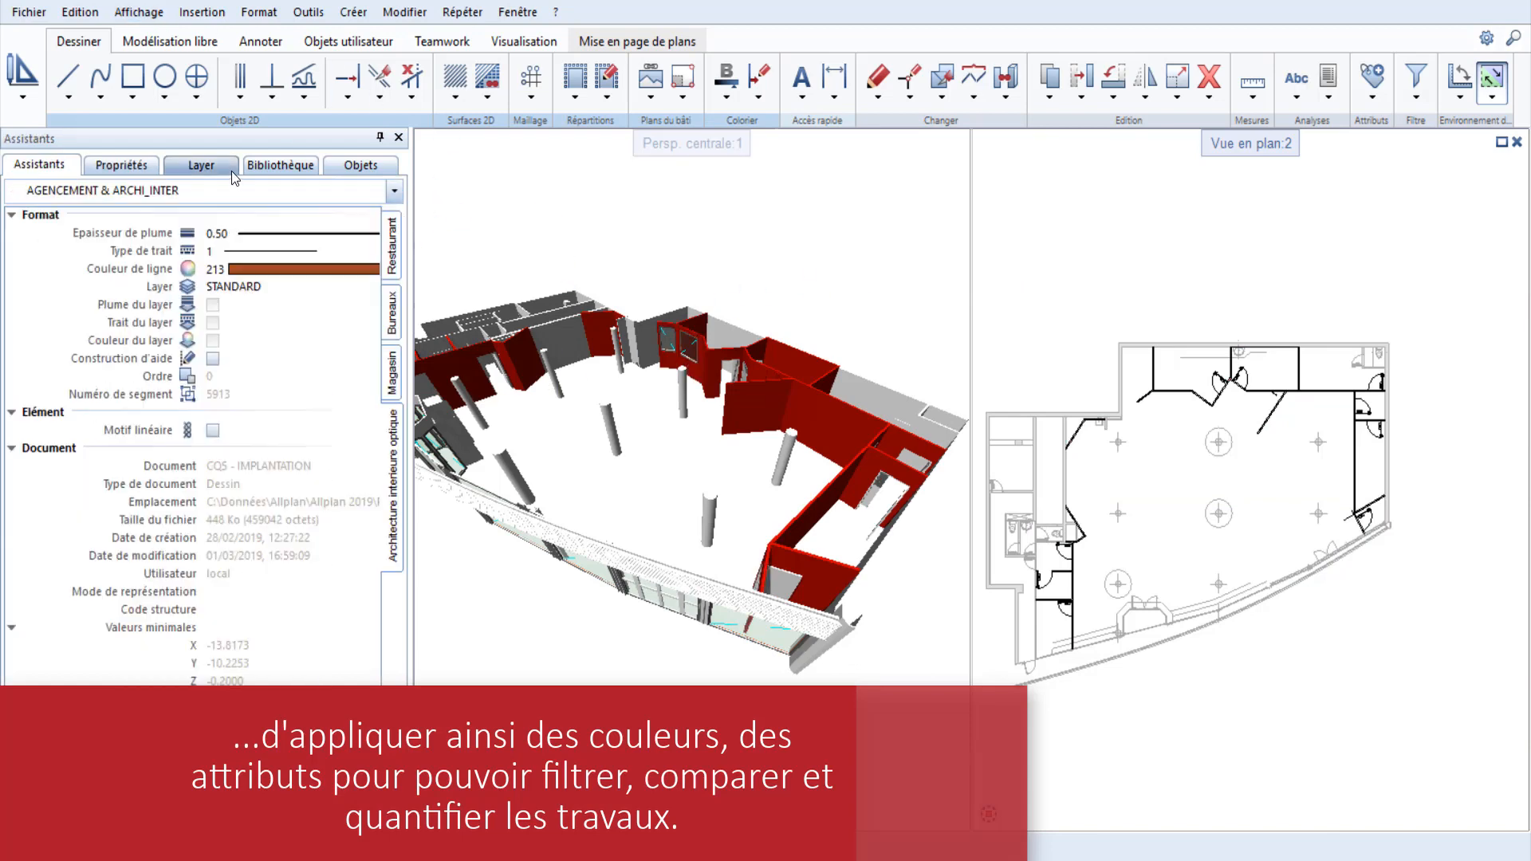
click(70, 364)
click(70, 399)
click(70, 400)
click(70, 362)
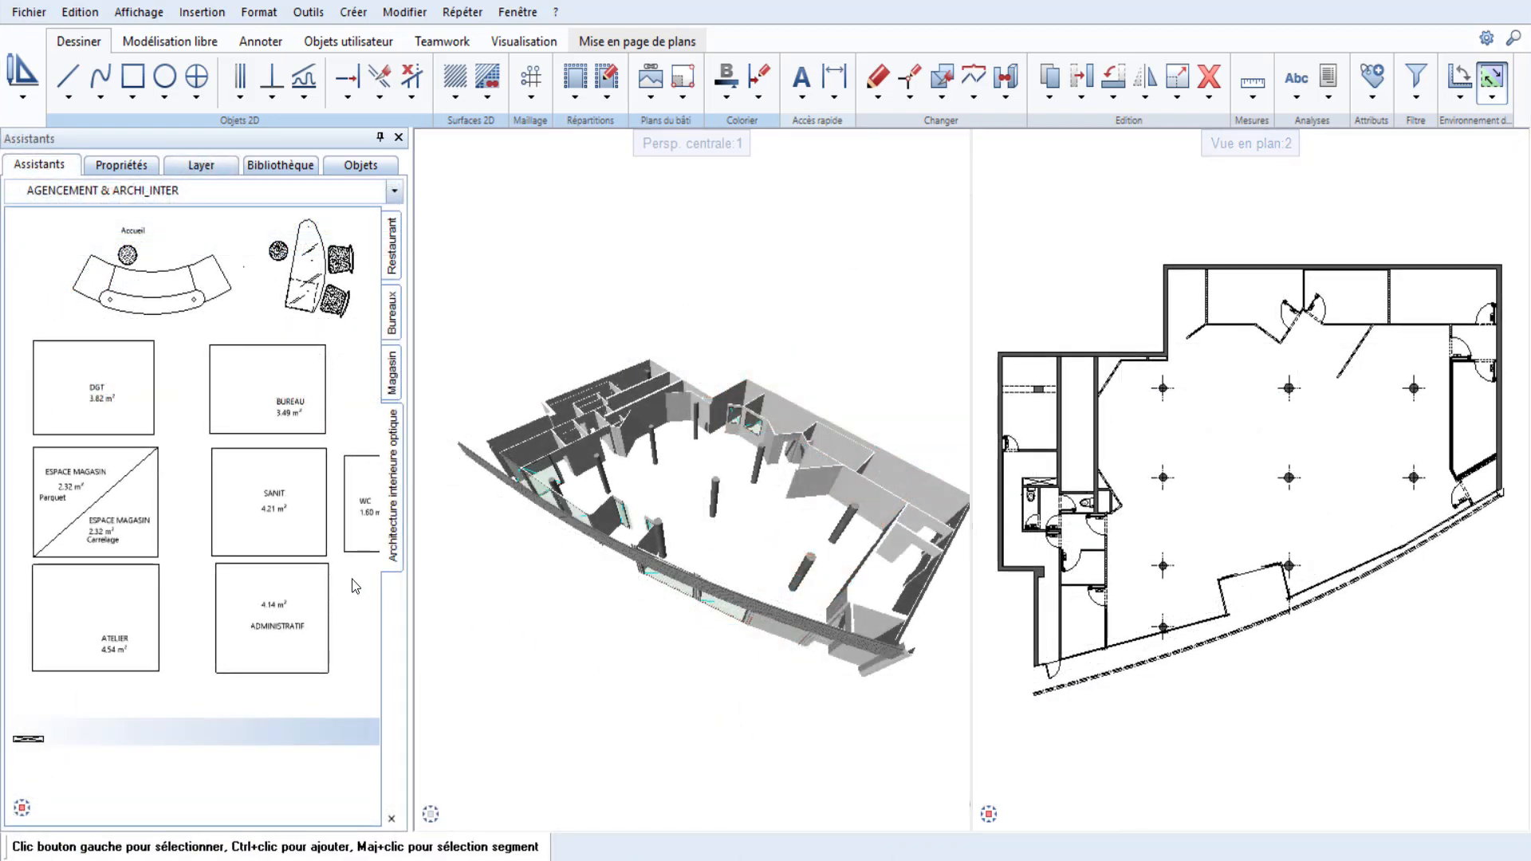
Create the main shop area as an ESPACE MAGASIN room with parquet from the assistant, and place its name and area annotation.
scroll(118, 554, up, 4)
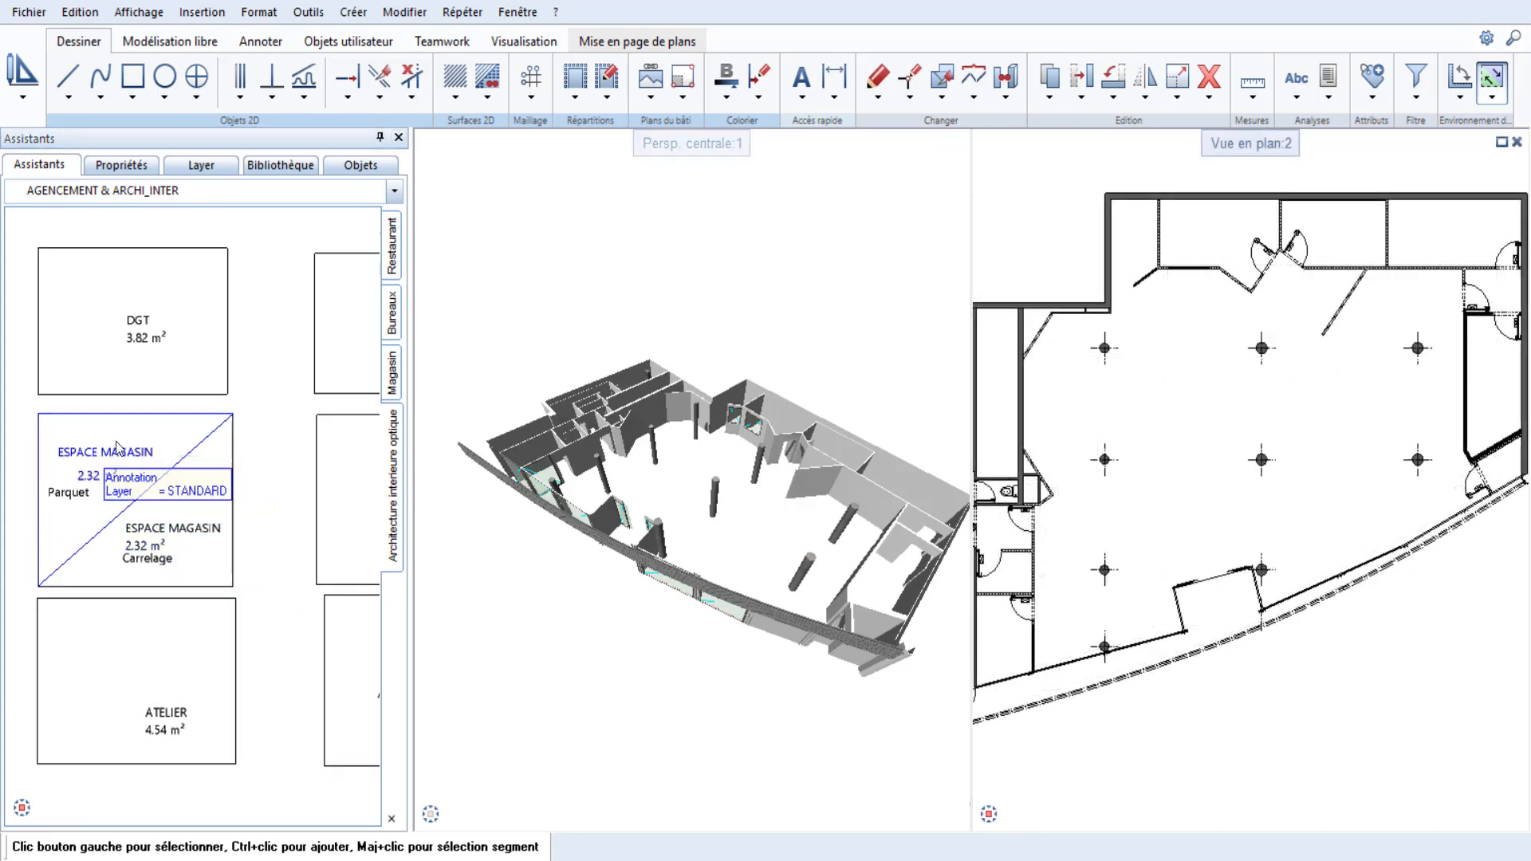
double_click(177, 437)
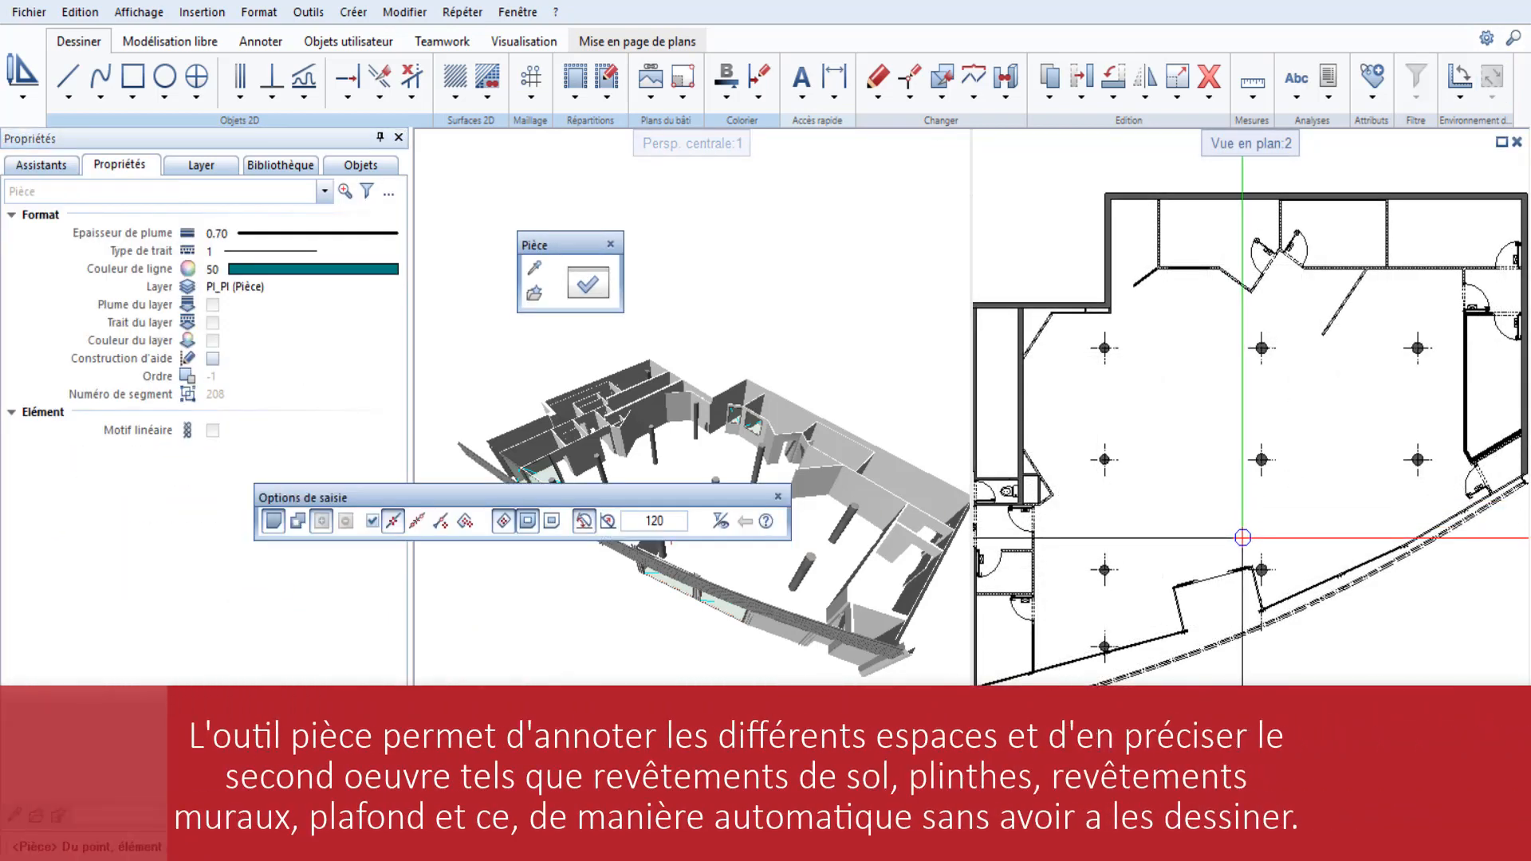
click(1243, 537)
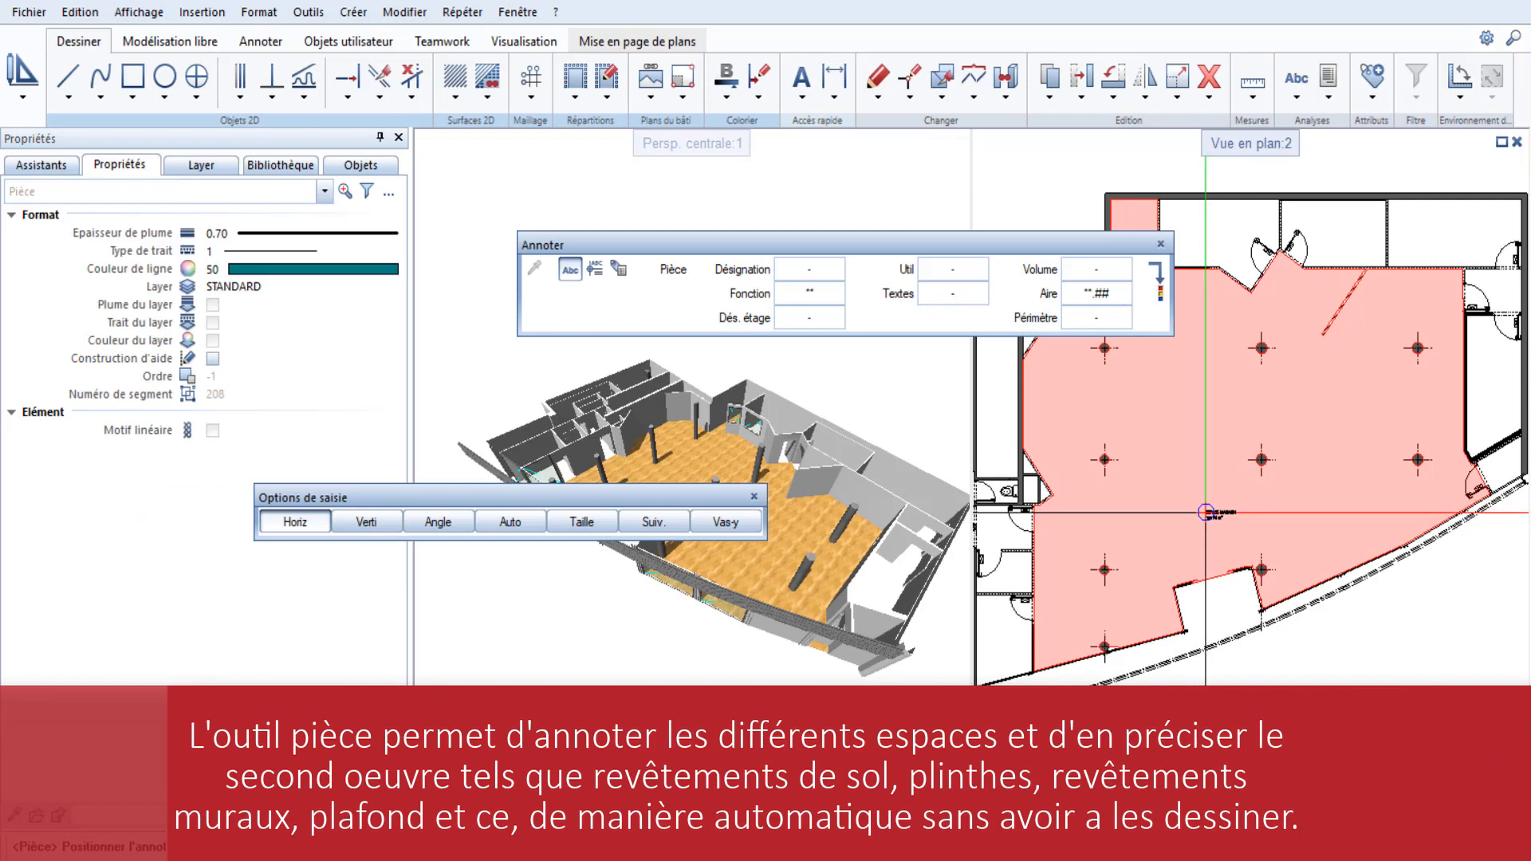
scroll(1206, 513, up, 5)
click(1205, 406)
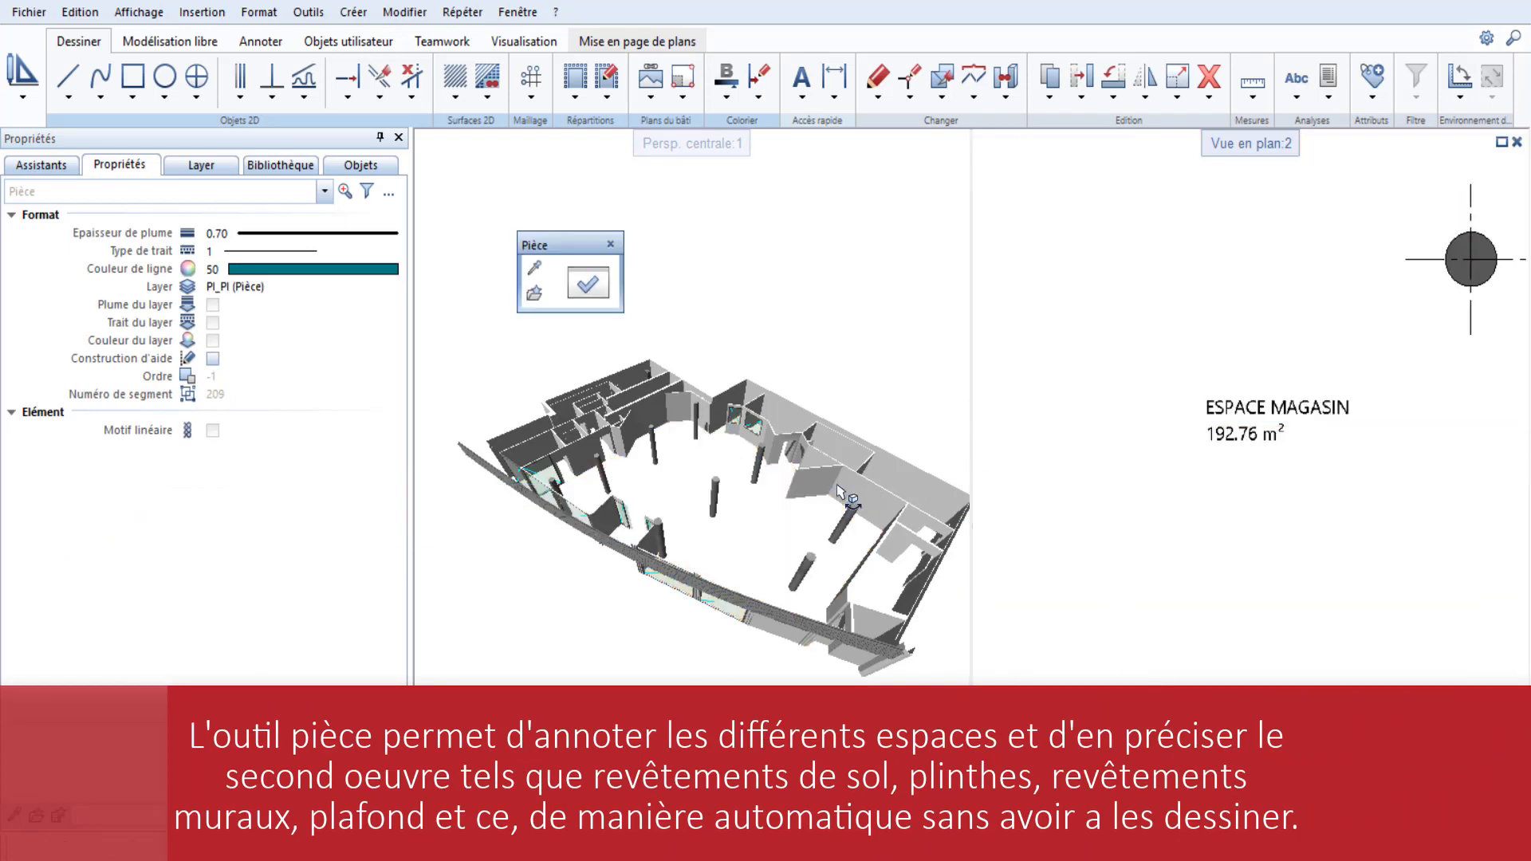
key(Escape)
scroll(839, 491, up, 5)
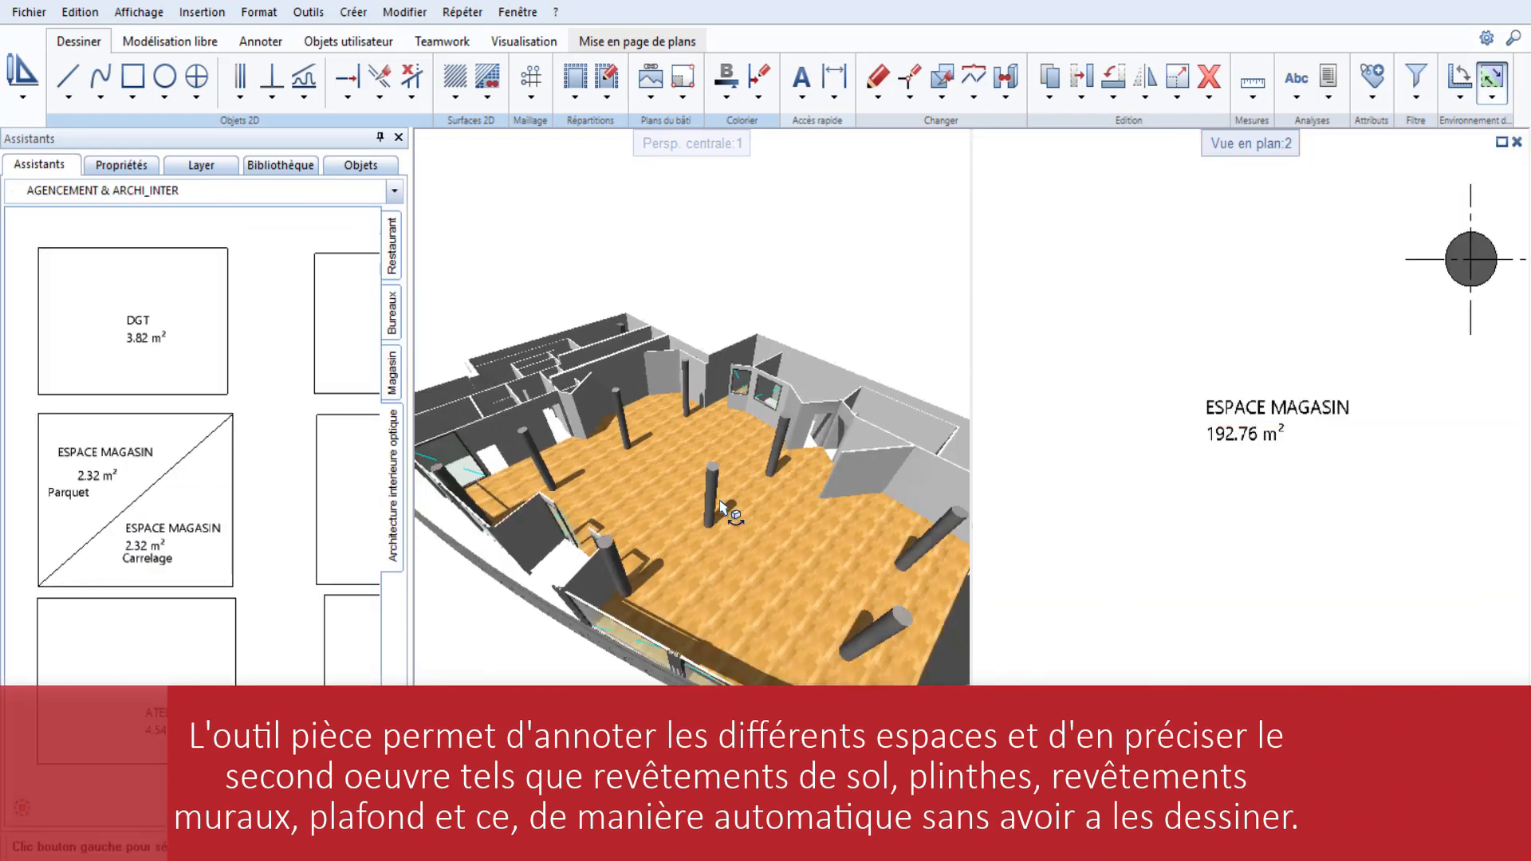
scroll(722, 508, down, 3)
Create a room in the middle space along the rear wall from the BUREAU template, checking its function and Moquette floor finish.
scroll(1197, 447, down, 5)
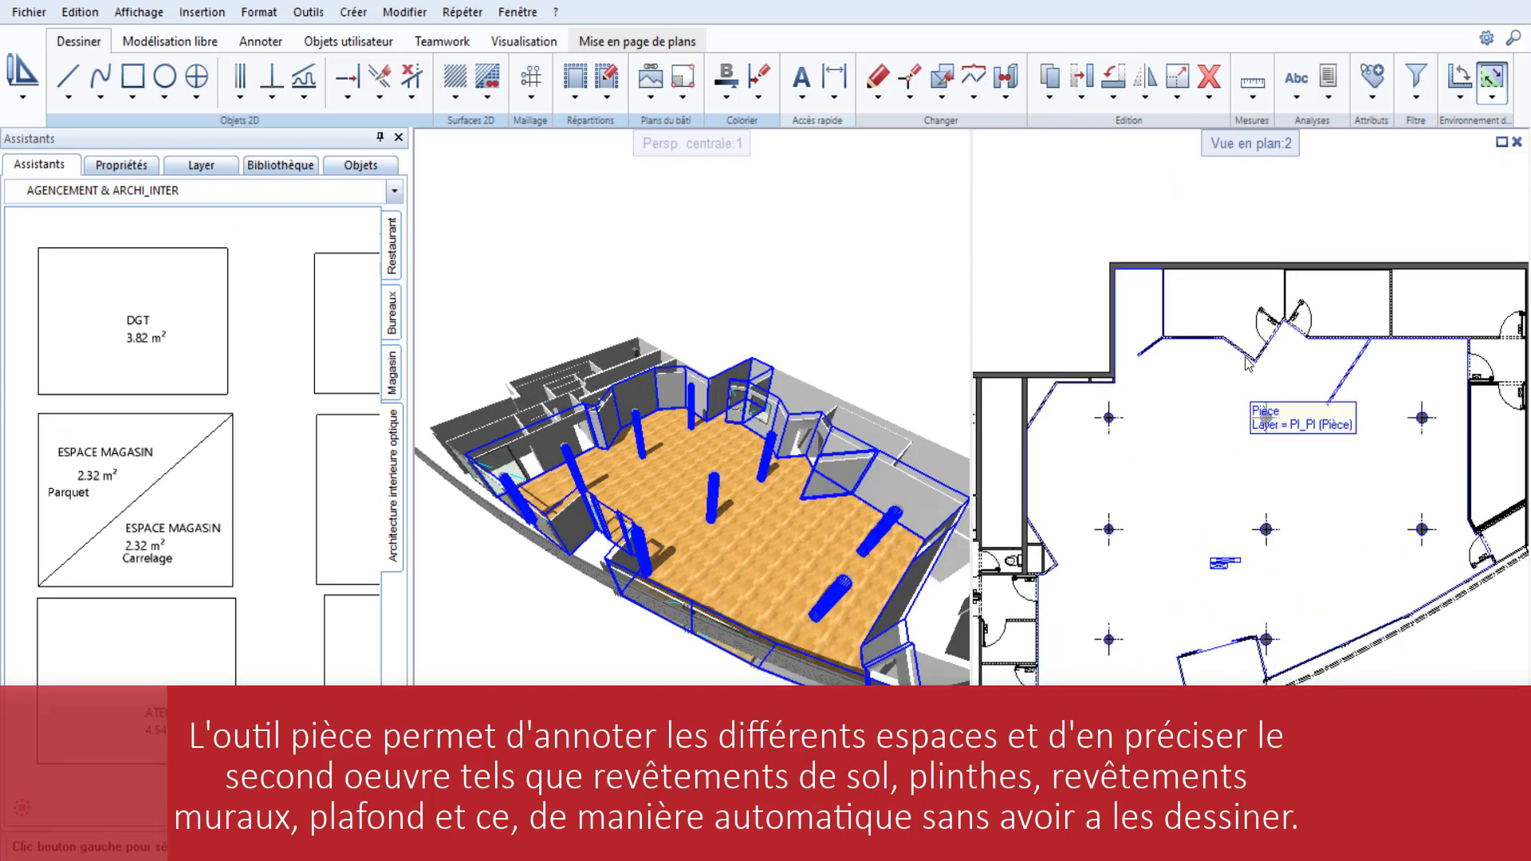
middle_drag(1248, 363, 1209, 381)
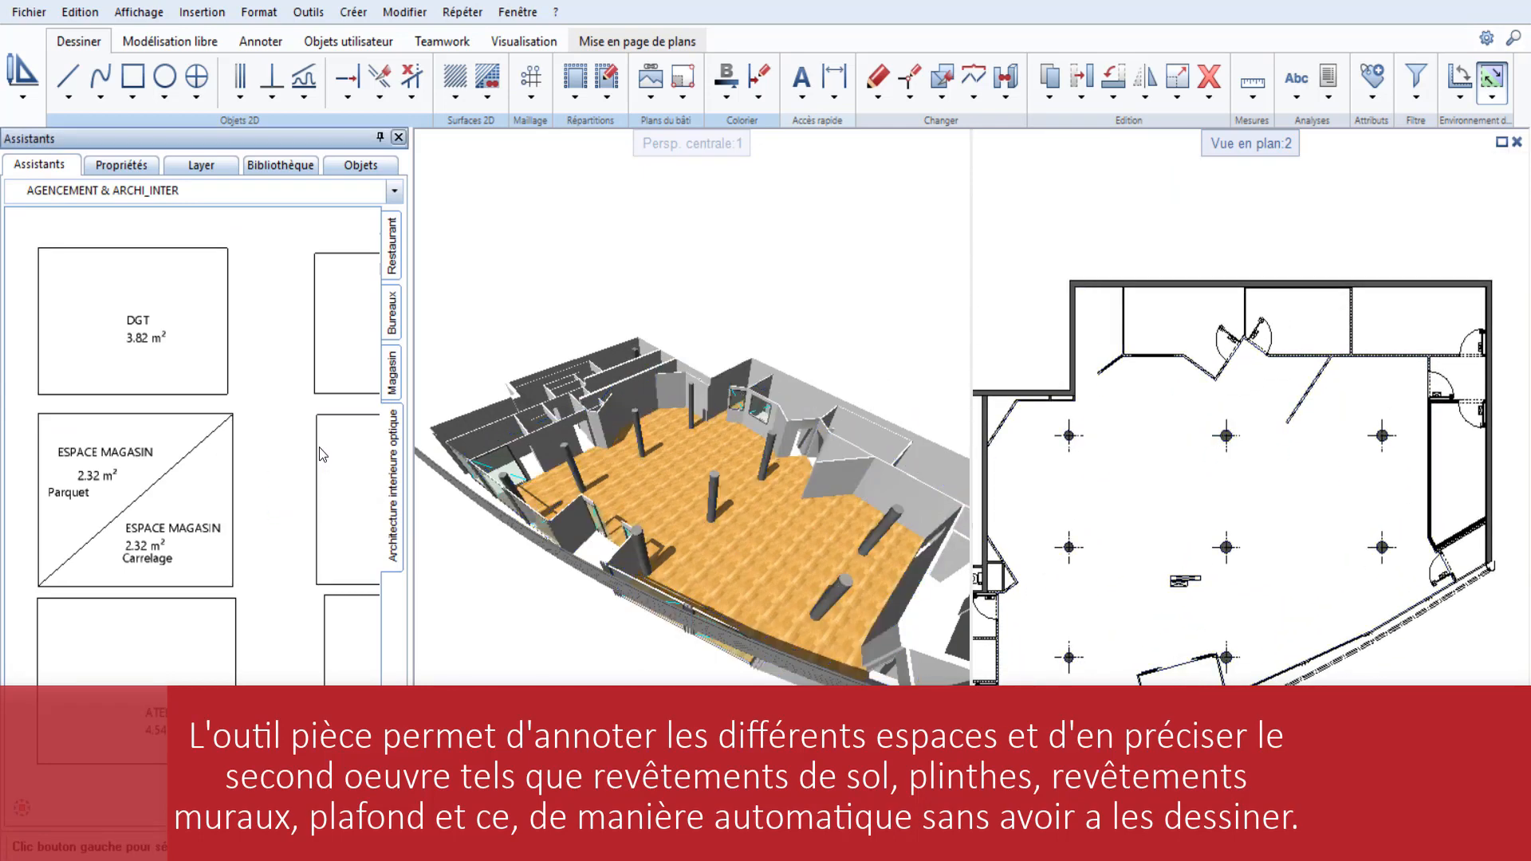
middle_drag(322, 455, 194, 436)
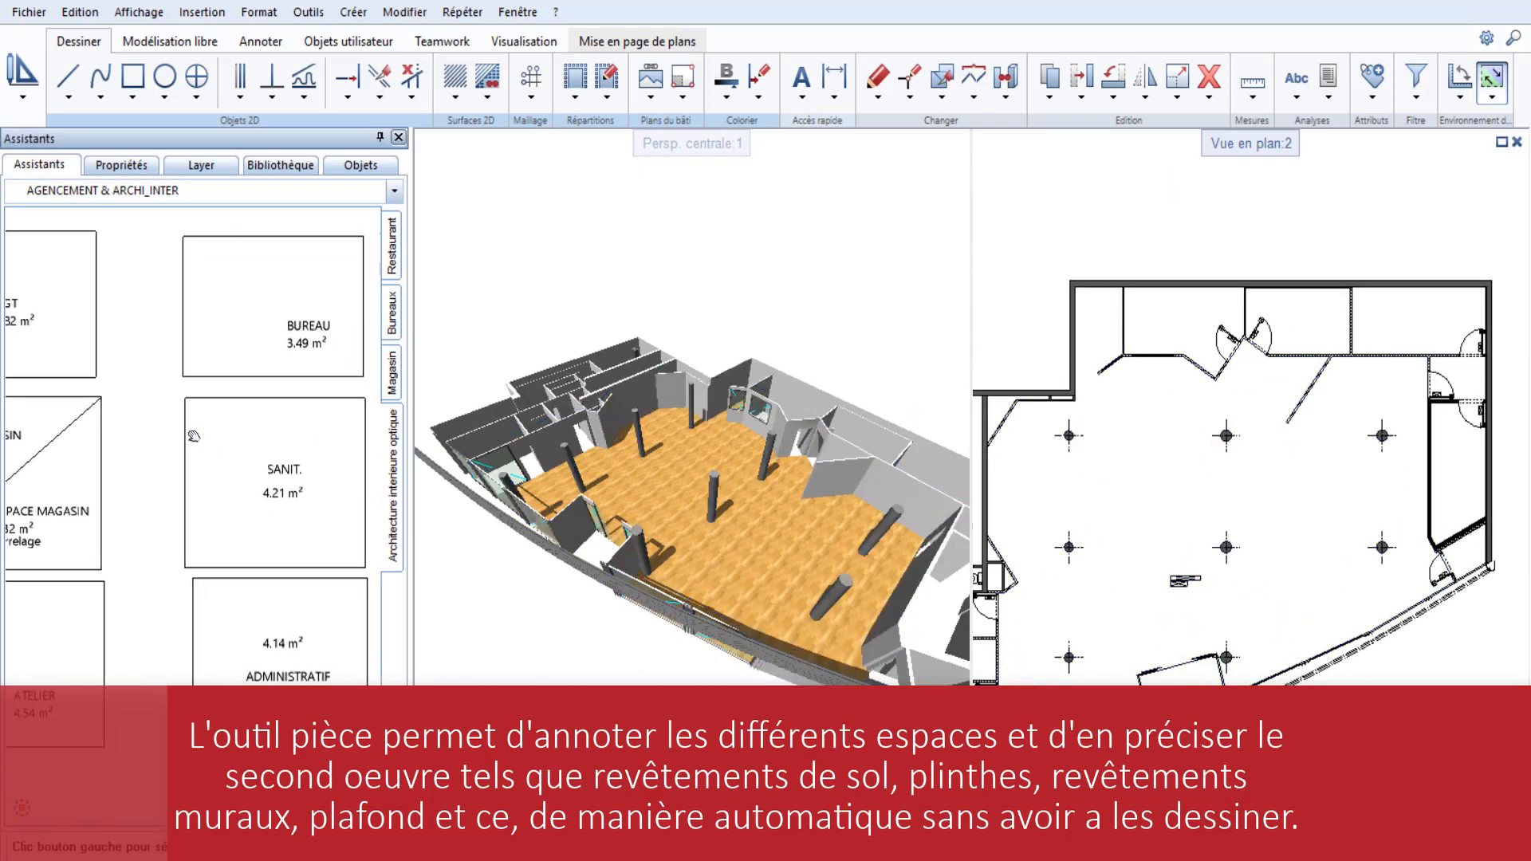
double_click(237, 299)
scroll(1268, 351, up, 5)
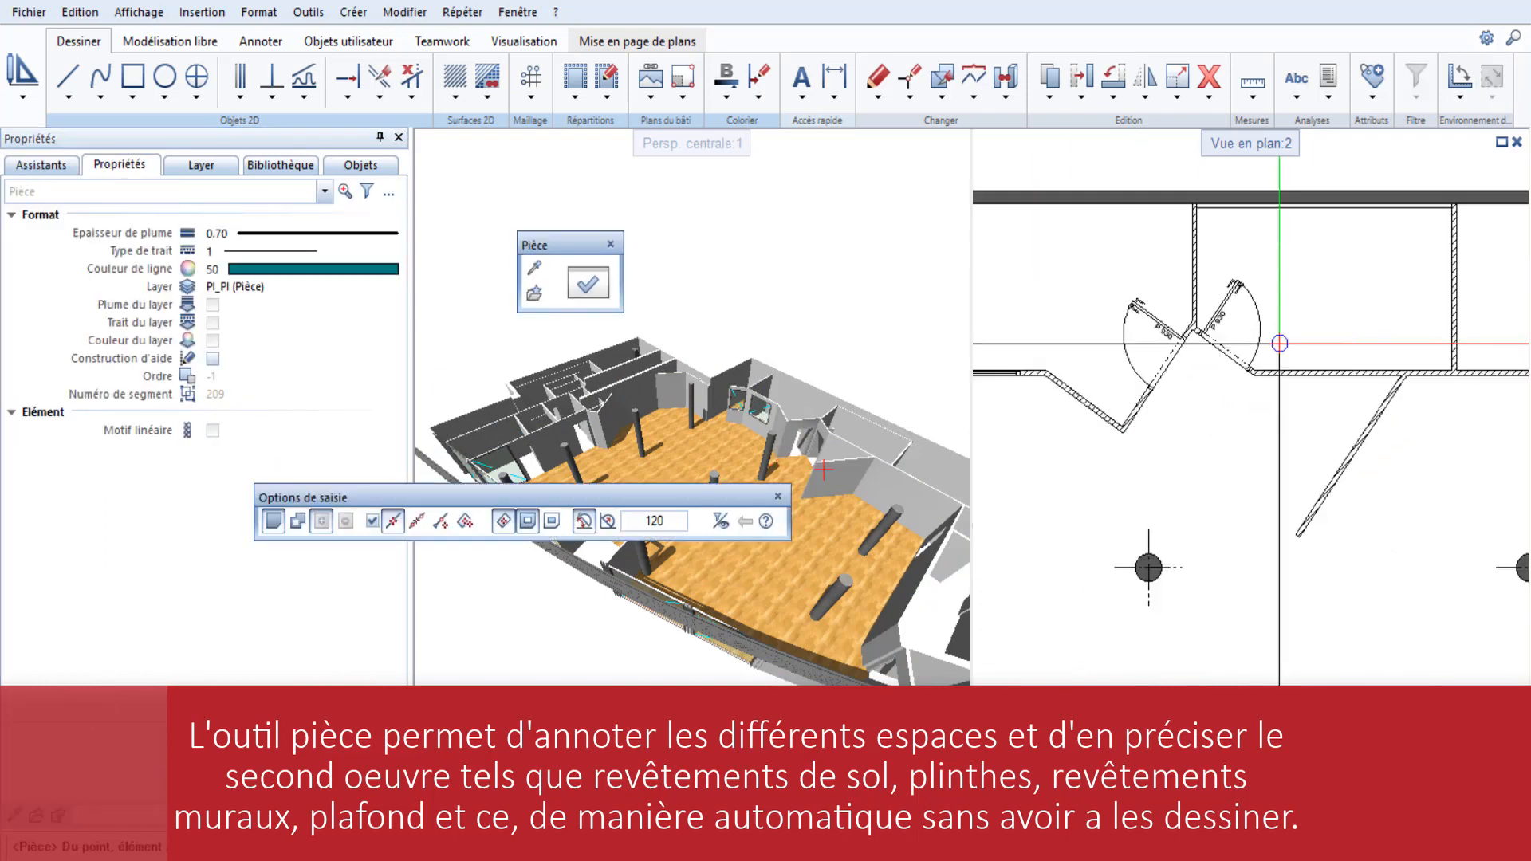
scroll(1354, 420, down, 2)
middle_drag(1117, 335, 1213, 374)
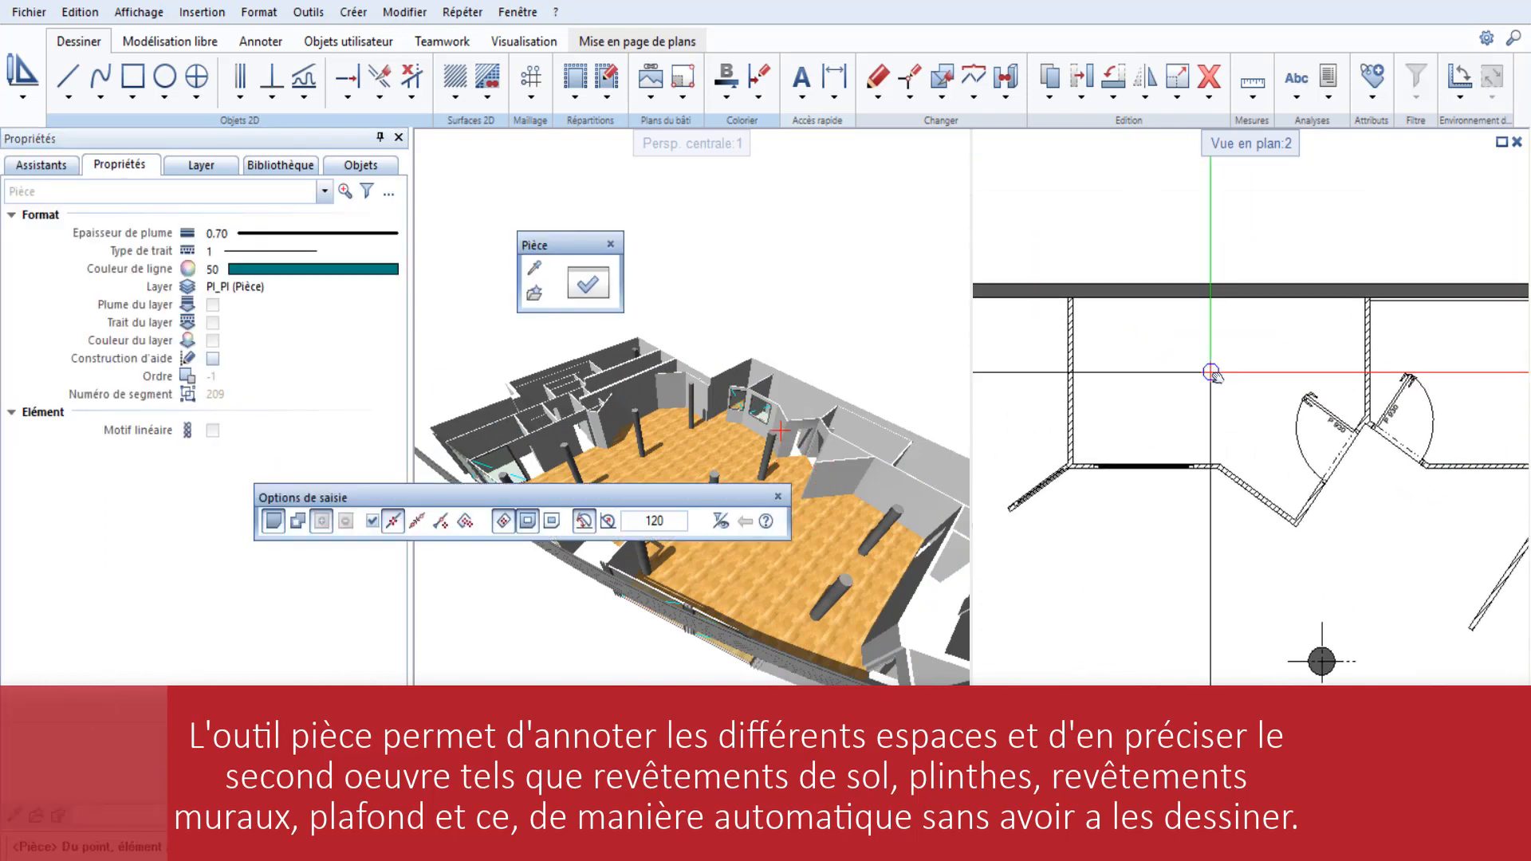
click(596, 285)
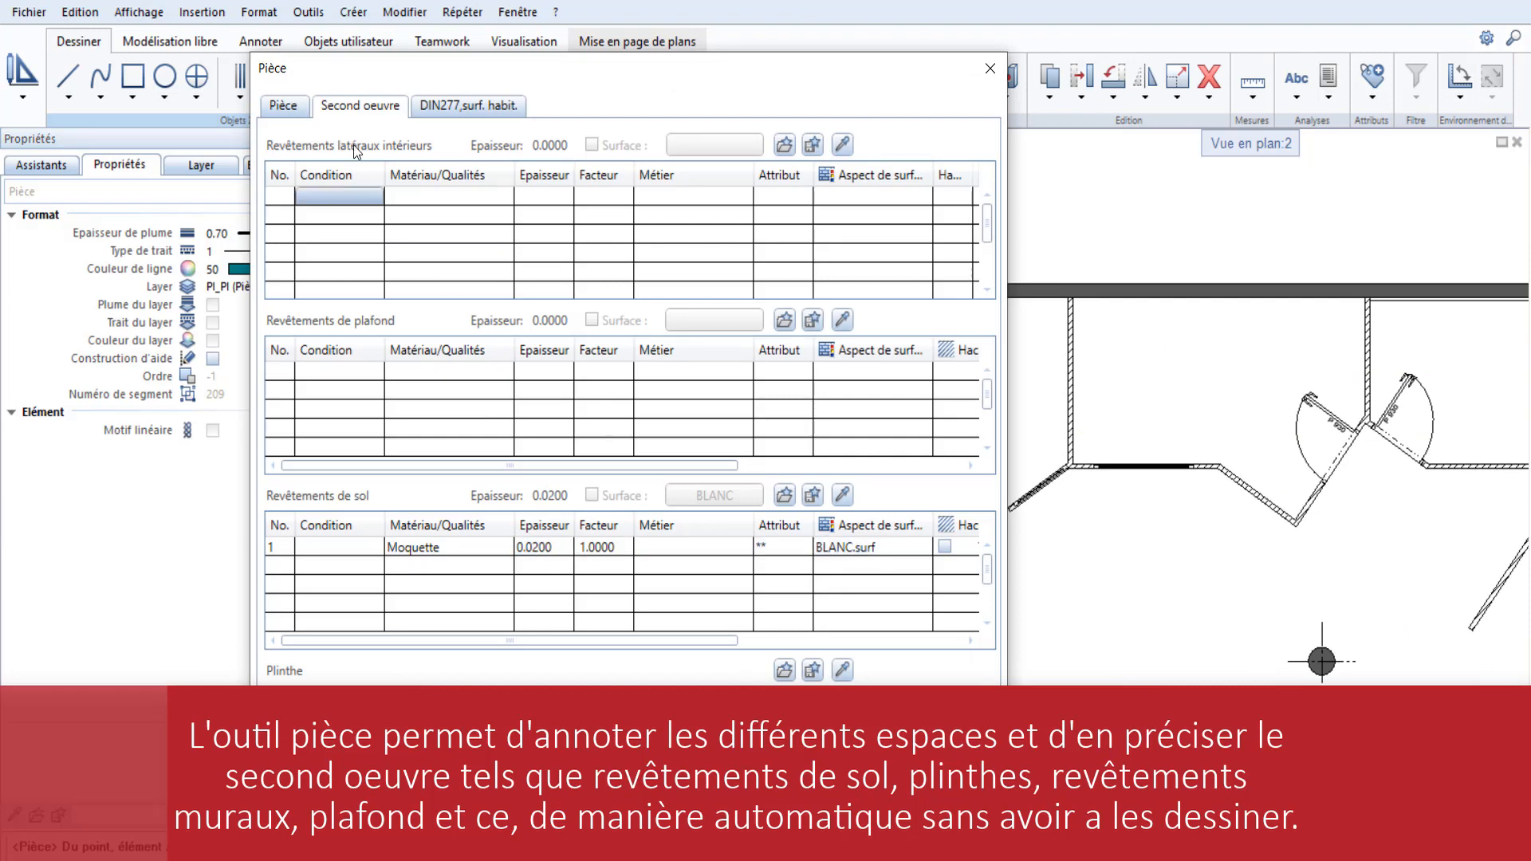
click(283, 106)
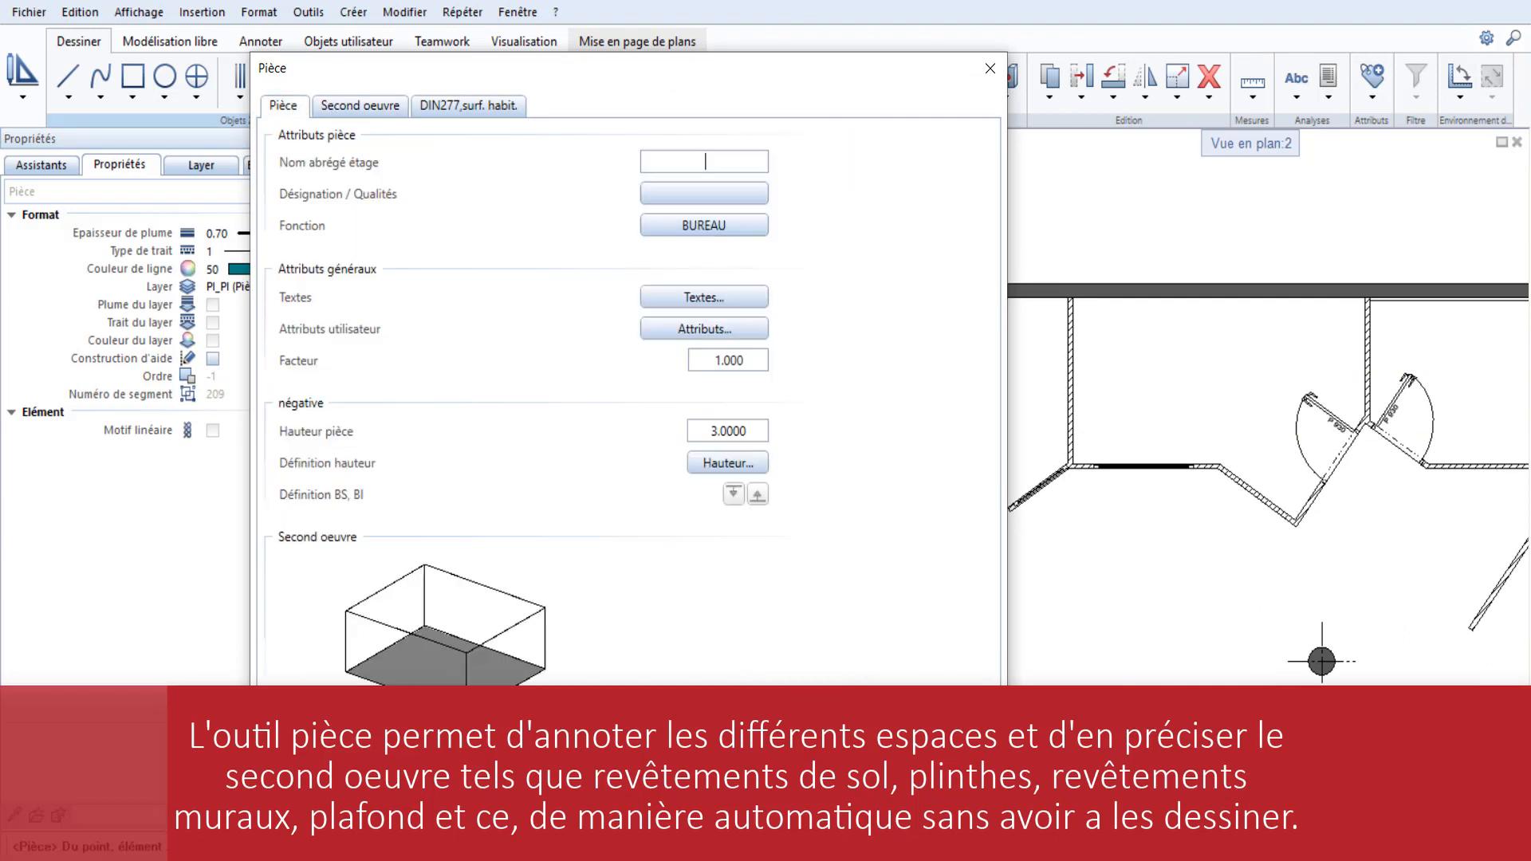
key(Return)
click(1189, 390)
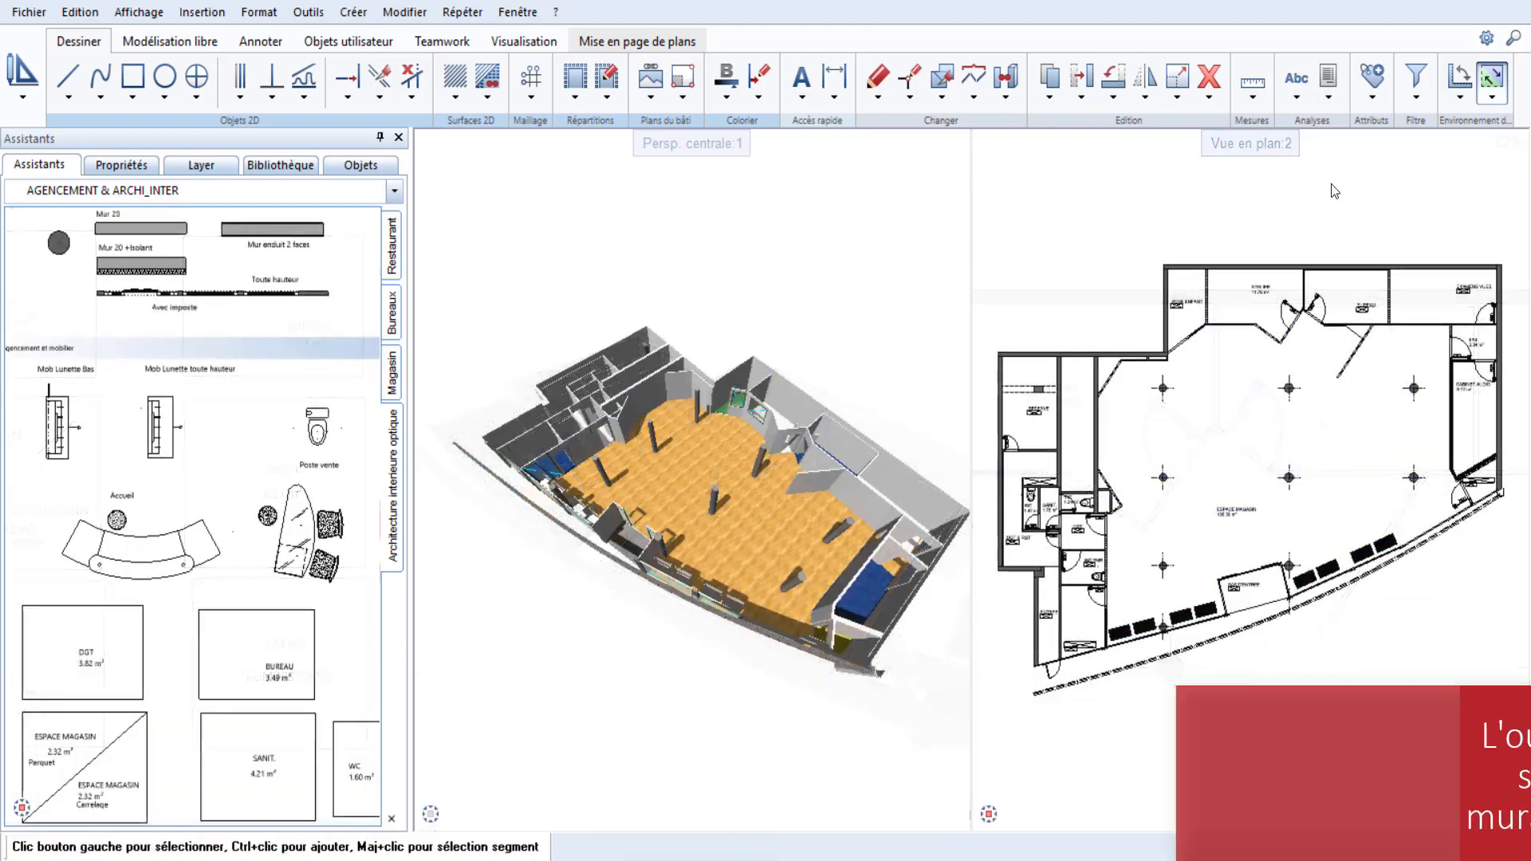
Place an associative Pièce_surfaces_de_base legend from the Architecture file outside the shop front on the plan.
click(1337, 77)
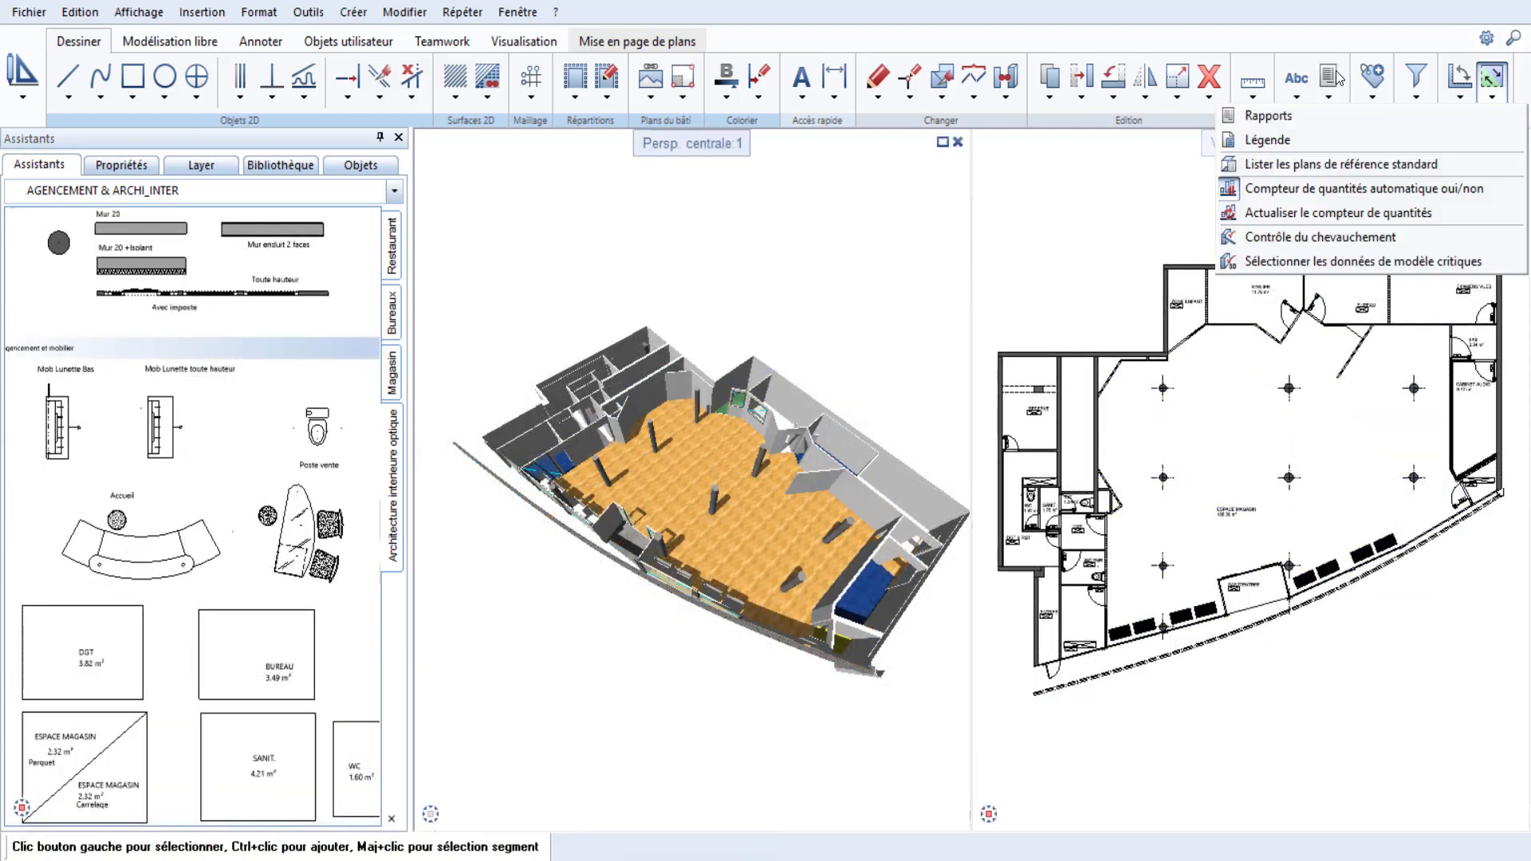
click(1266, 140)
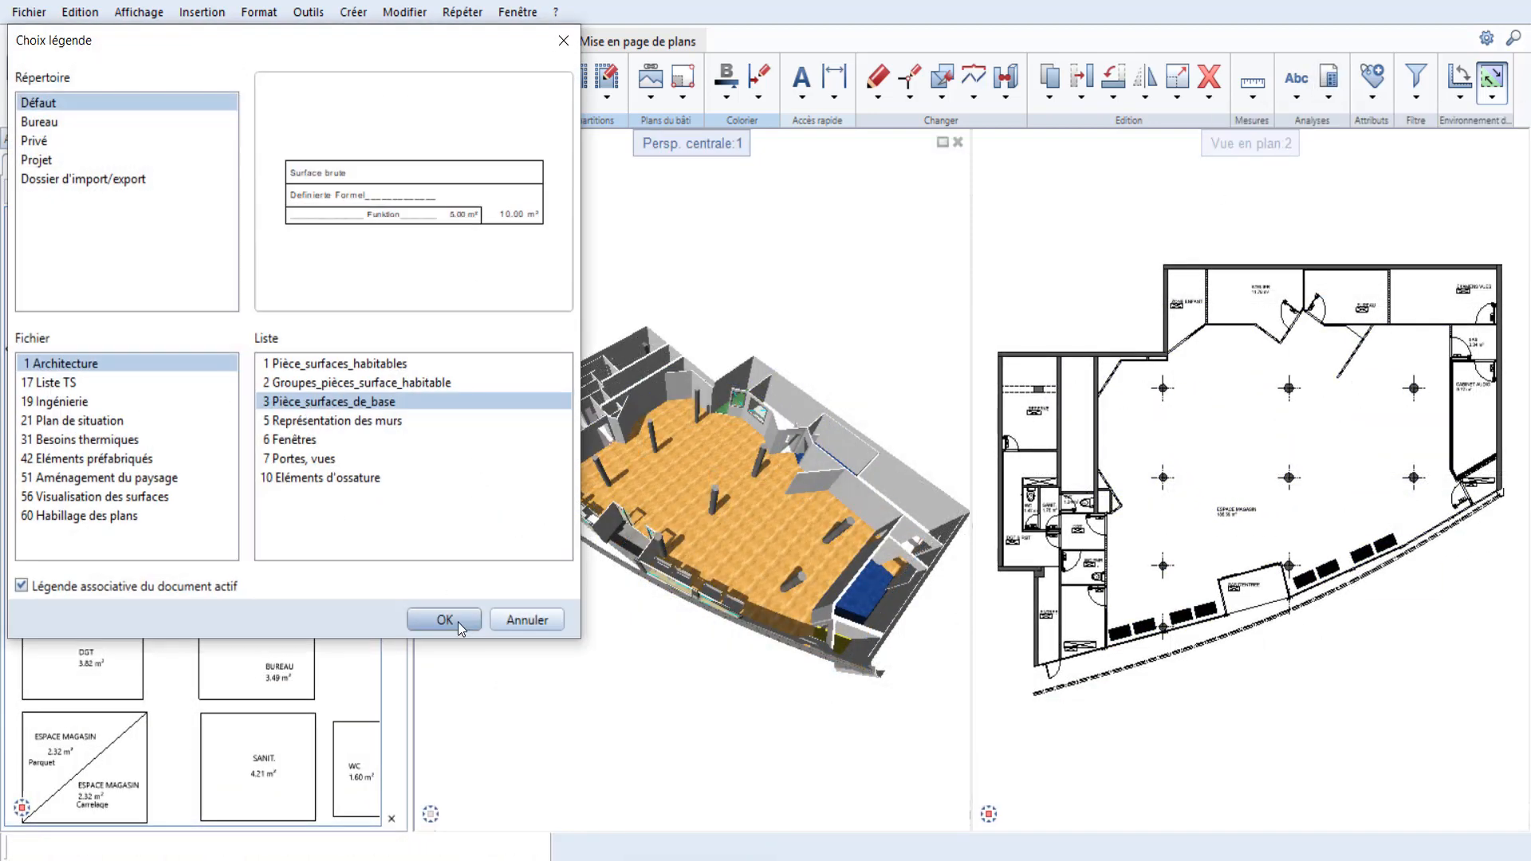
click(444, 620)
scroll(1354, 672, up, 5)
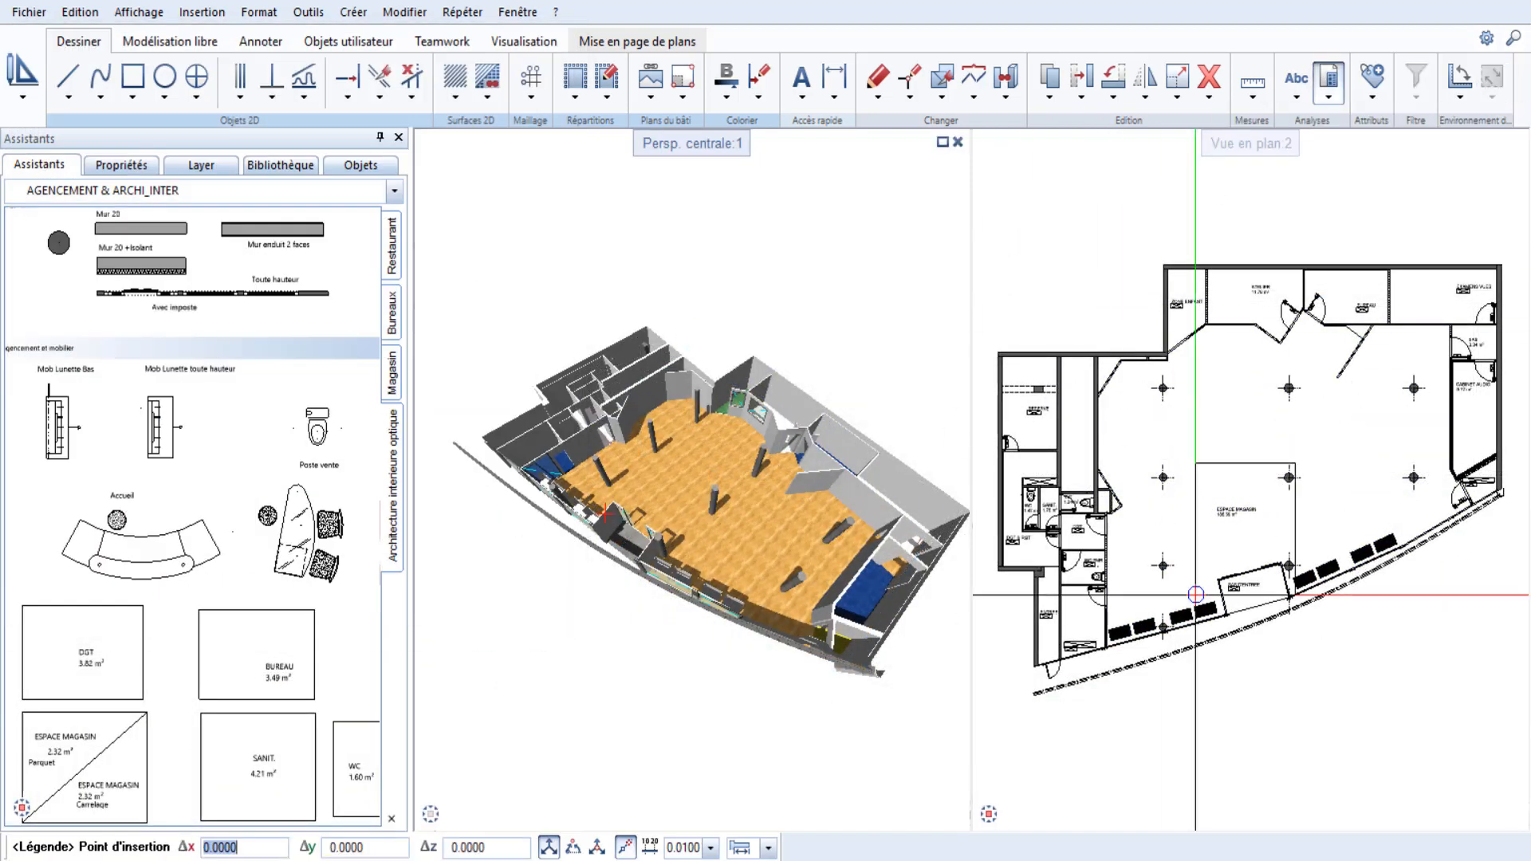
click(1226, 800)
scroll(1378, 653, up, 1)
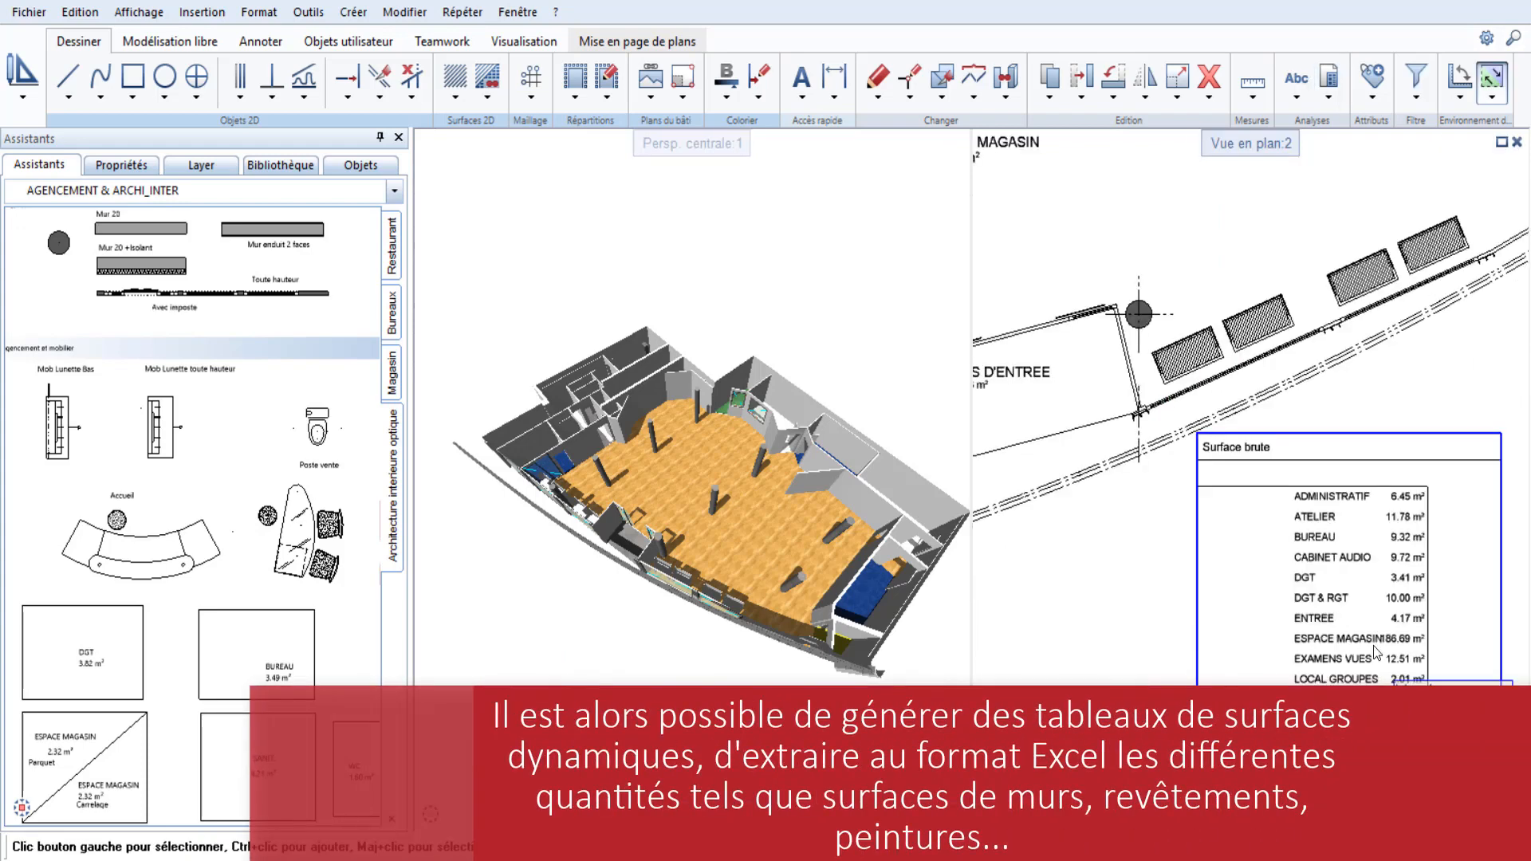
scroll(1375, 652, up, 3)
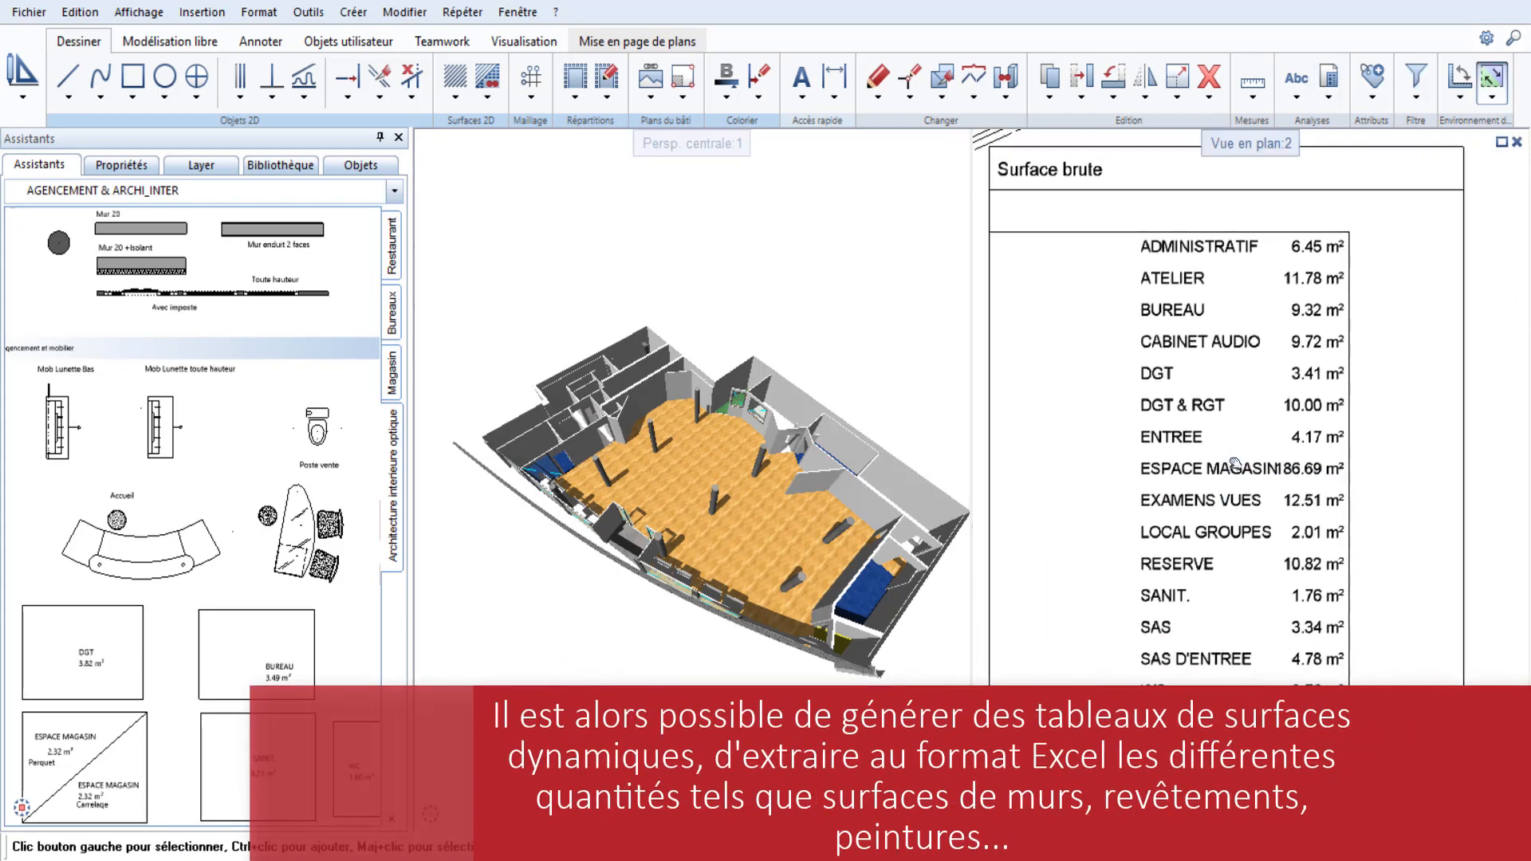
Generate the Quantités.rdlc report from the Allplan BCM folder for all elements of the plan.
scroll(1236, 464, down, 6)
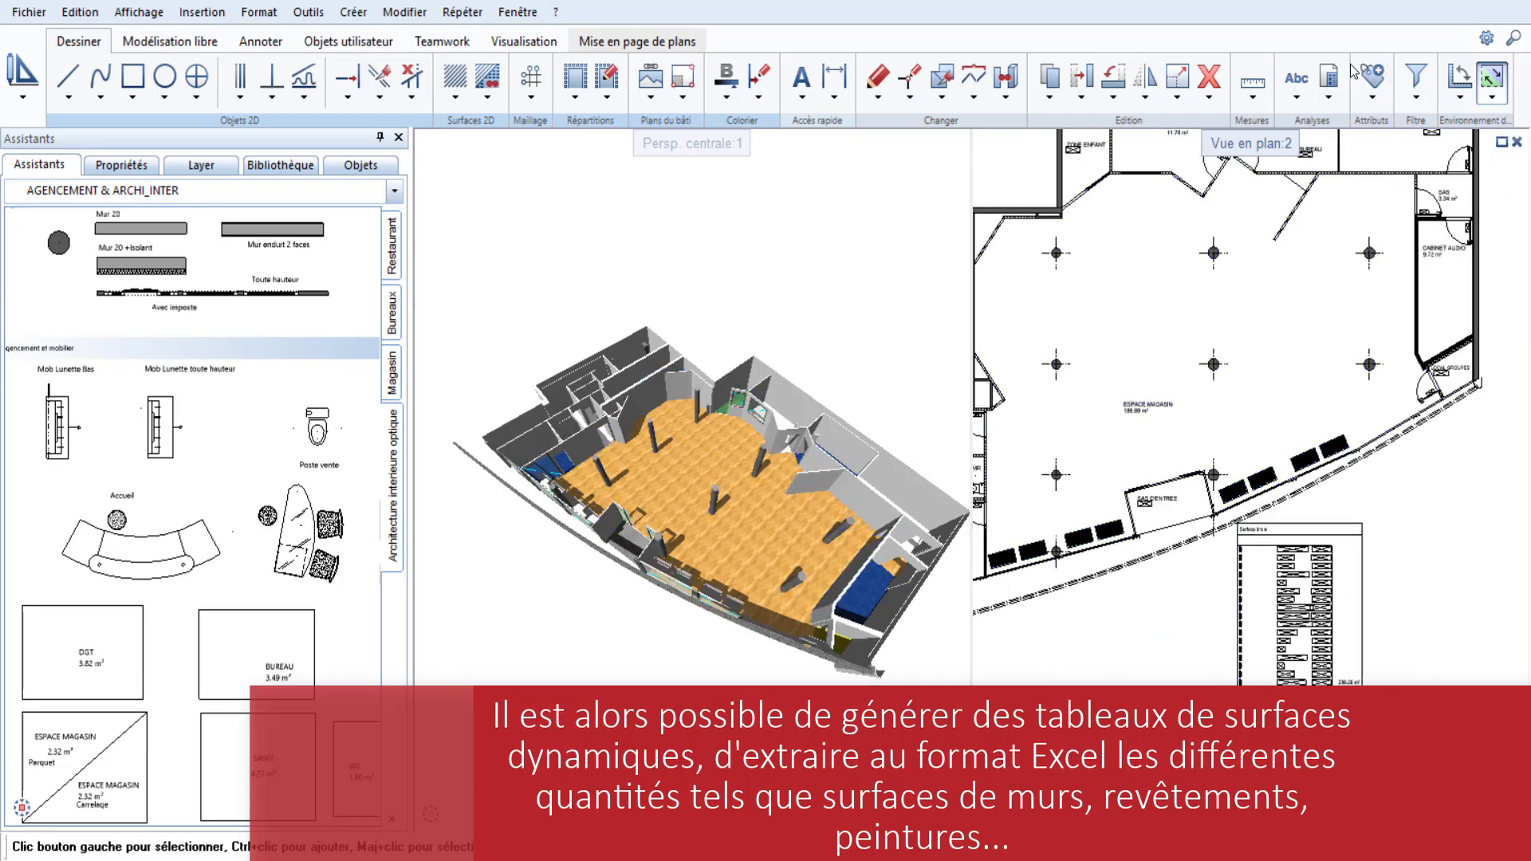
click(1329, 80)
click(1276, 118)
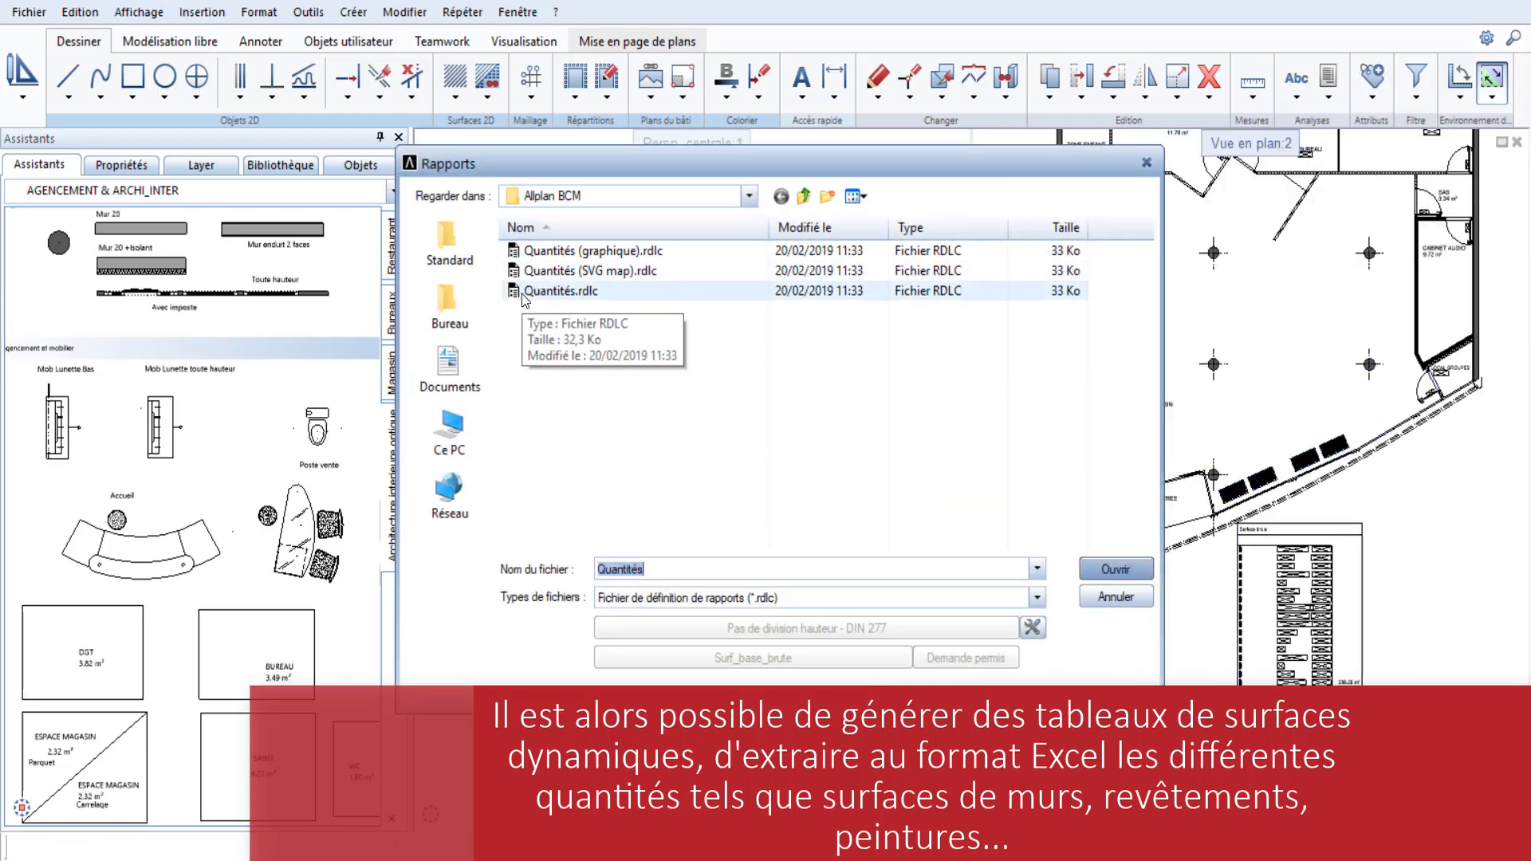
click(525, 295)
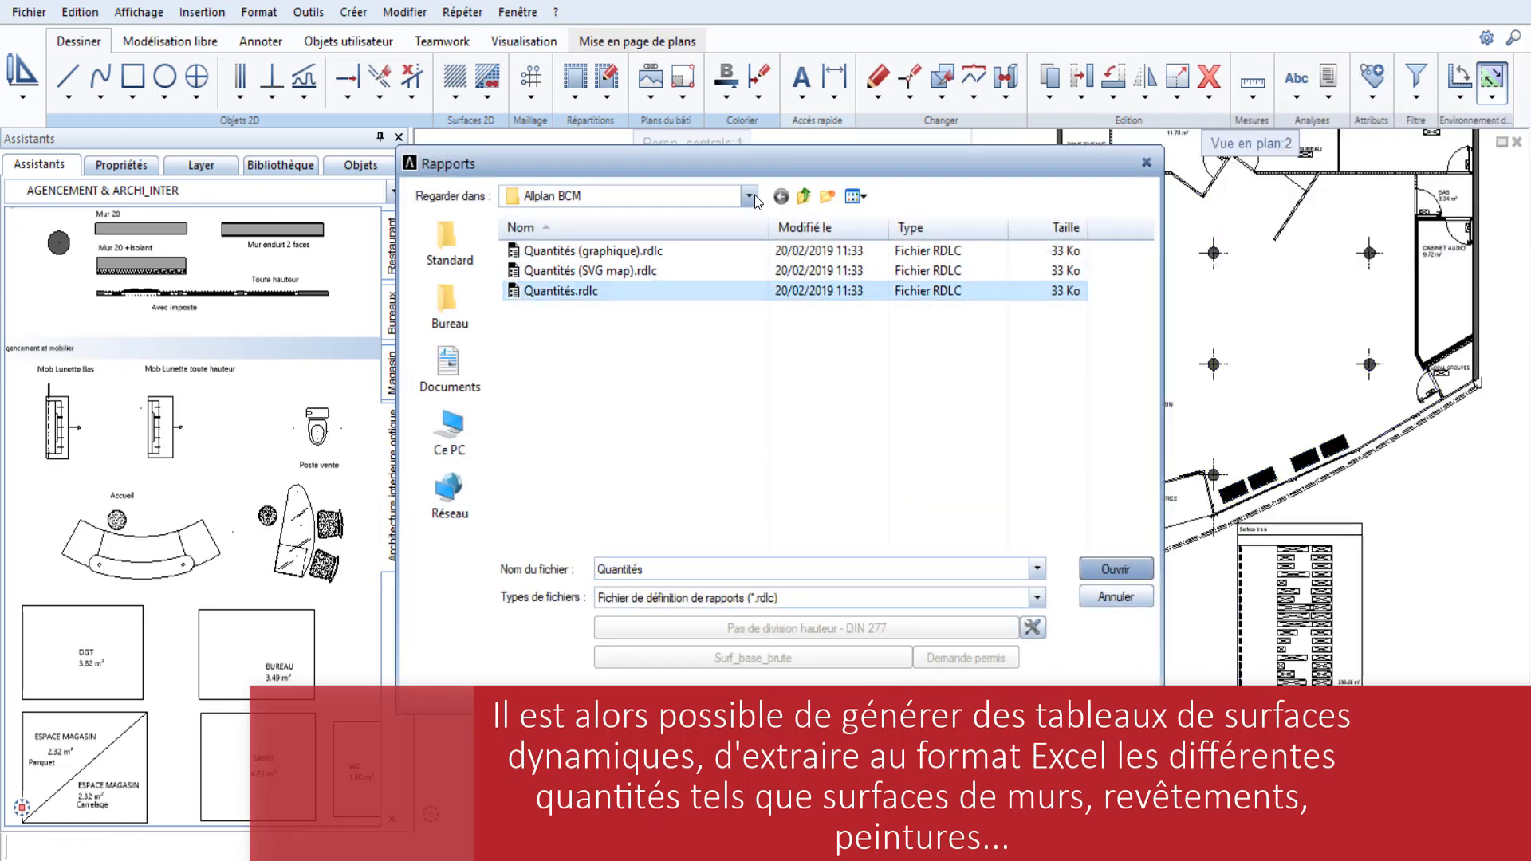
click(1115, 570)
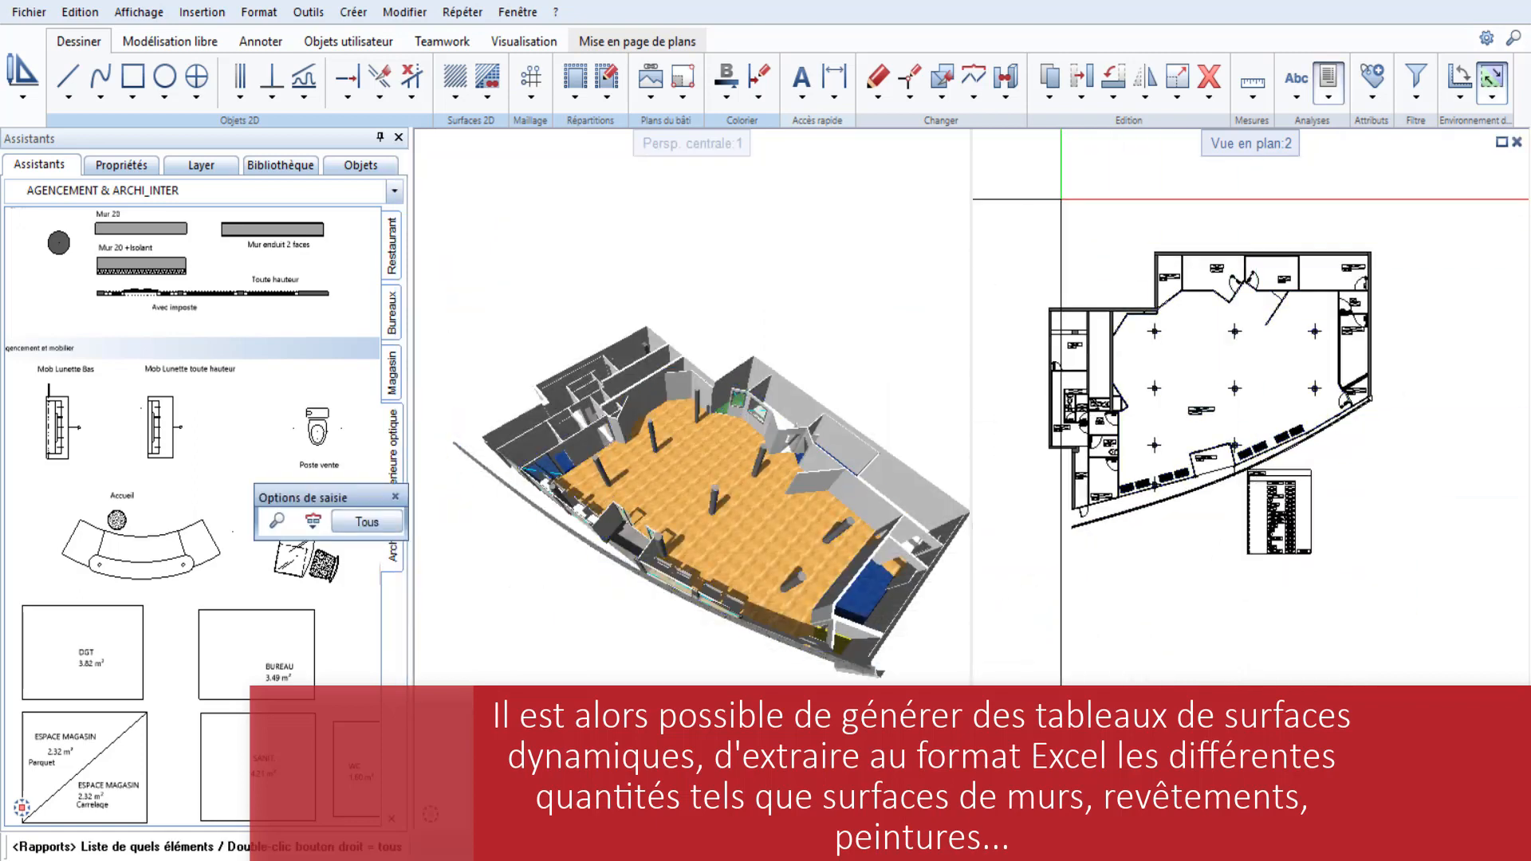
right_click(1079, 196)
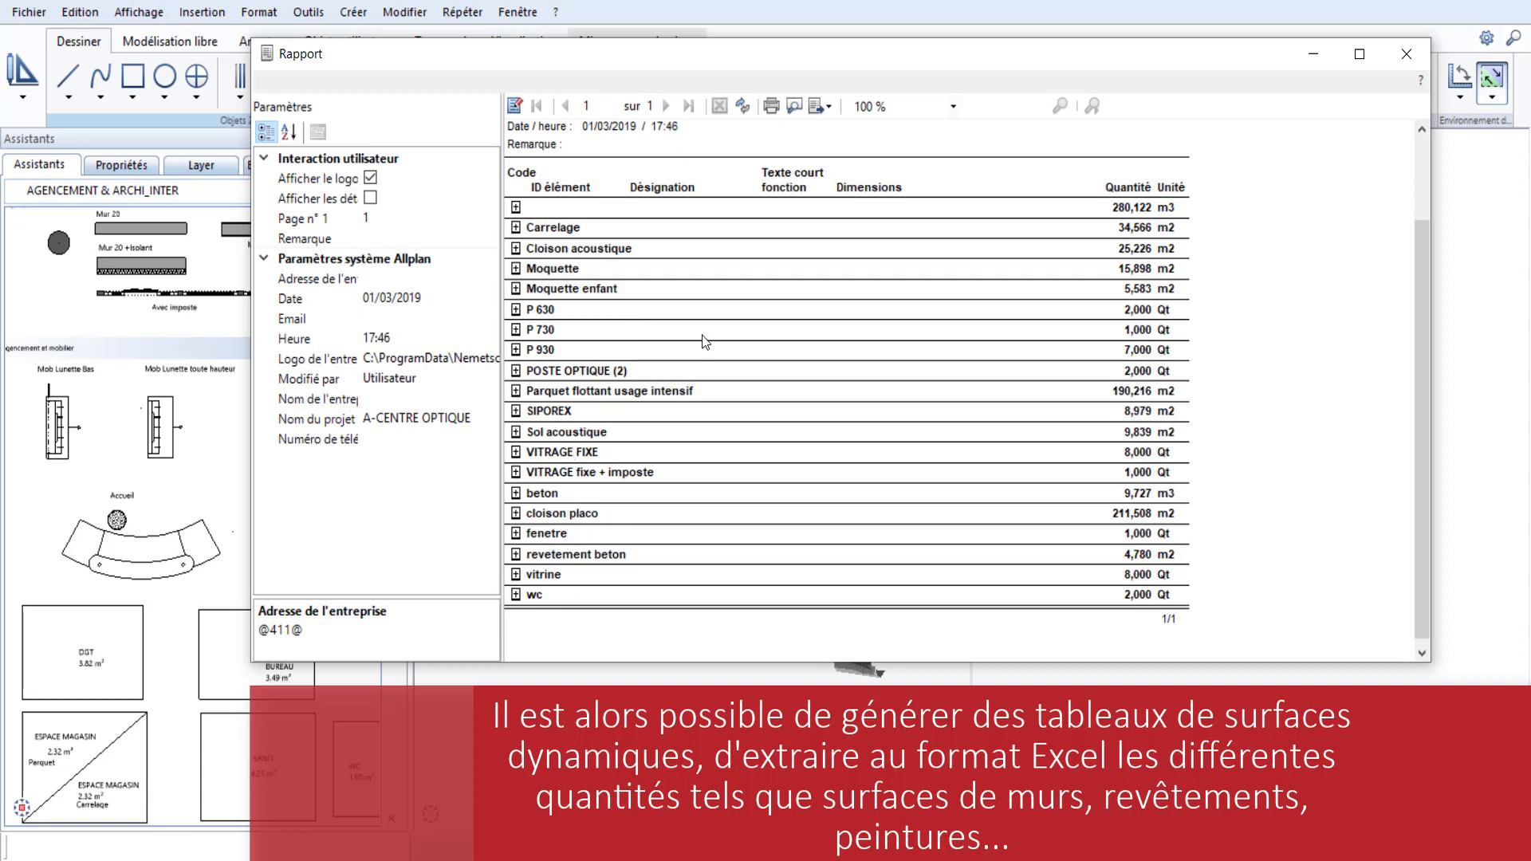
Generate the Revêtements matériau.rdlc report from the Revêtements folder for all elements, look through its surfaces by material, and close it.
click(1407, 54)
click(1338, 86)
click(1268, 109)
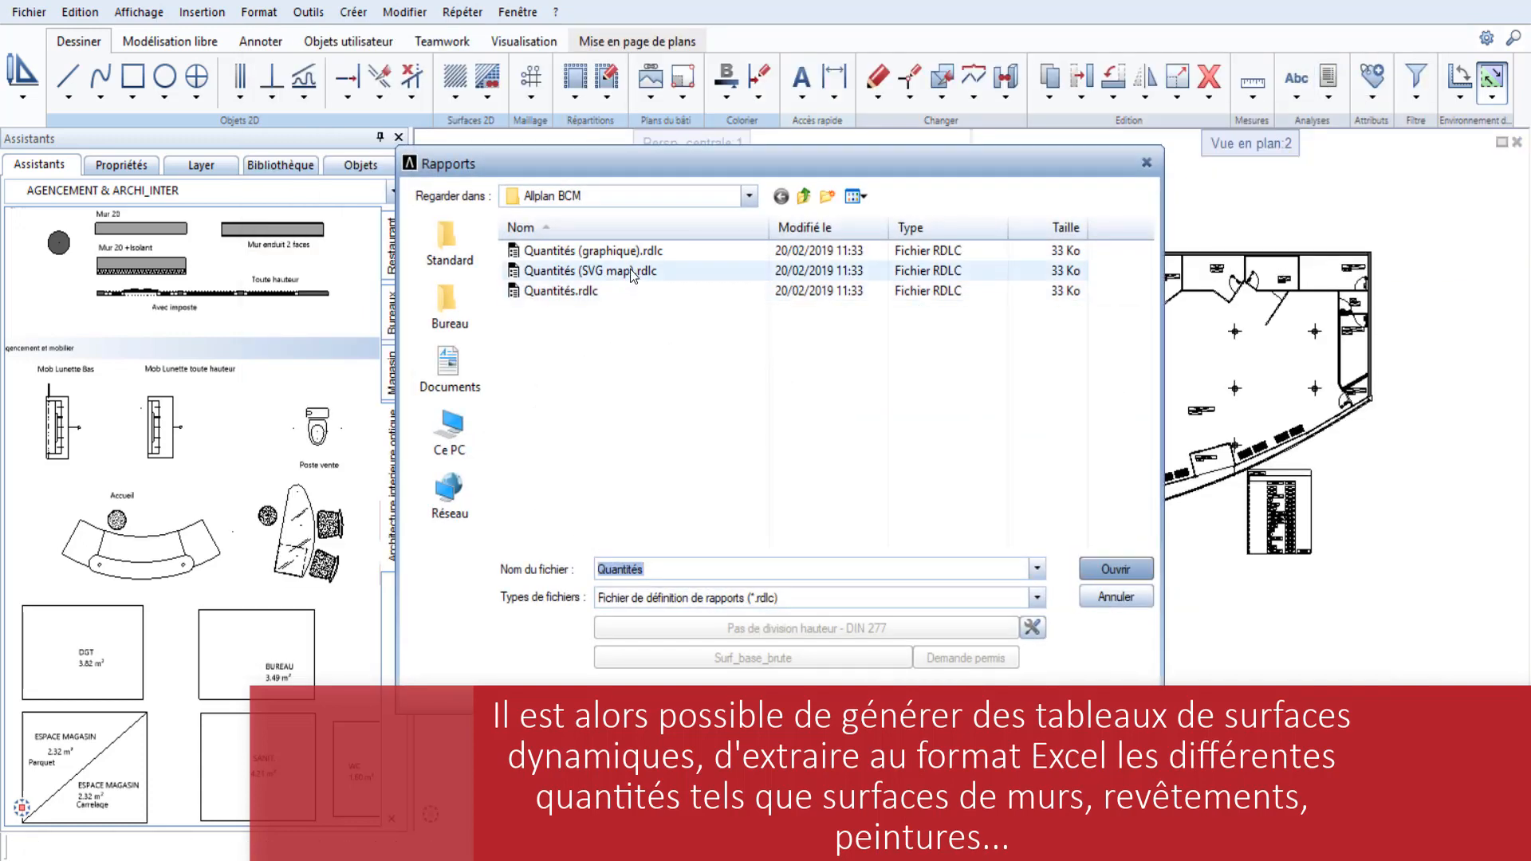
click(749, 196)
click(616, 587)
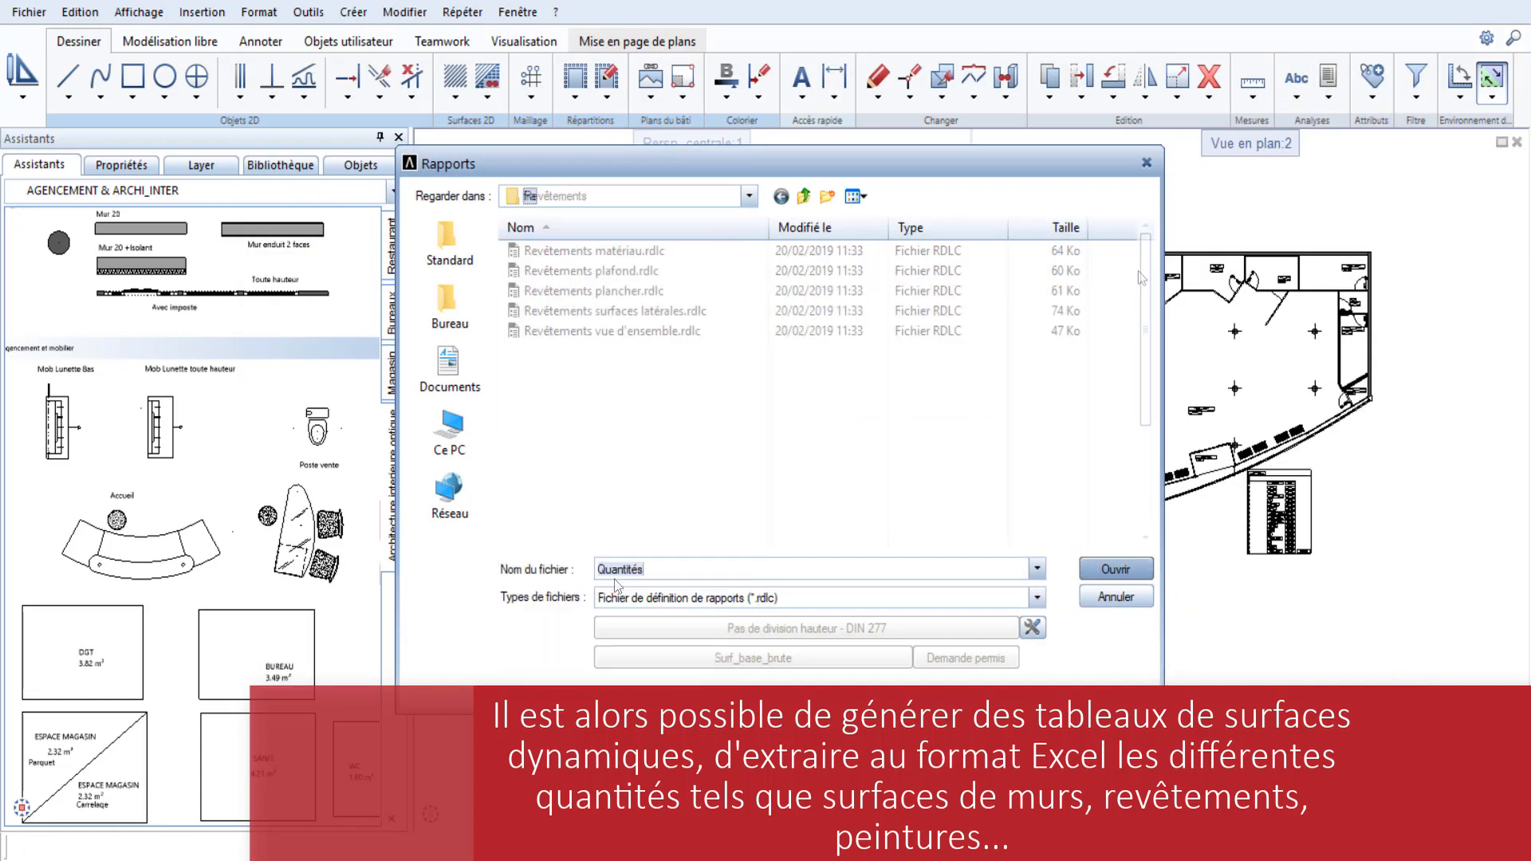
click(638, 252)
click(1116, 568)
right_click(851, 363)
right_click(850, 363)
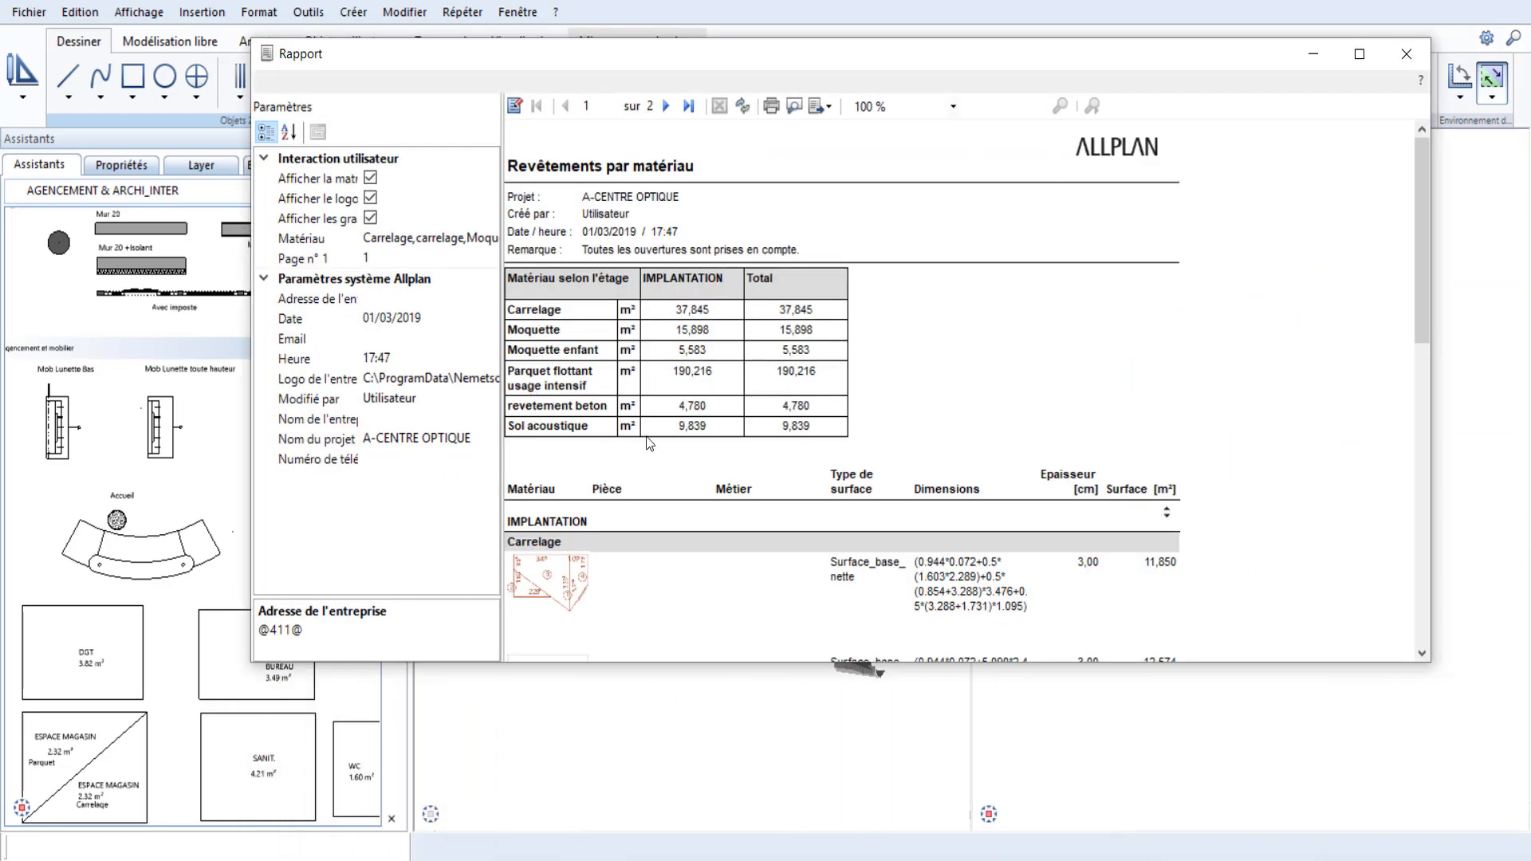
scroll(781, 453, down, 15)
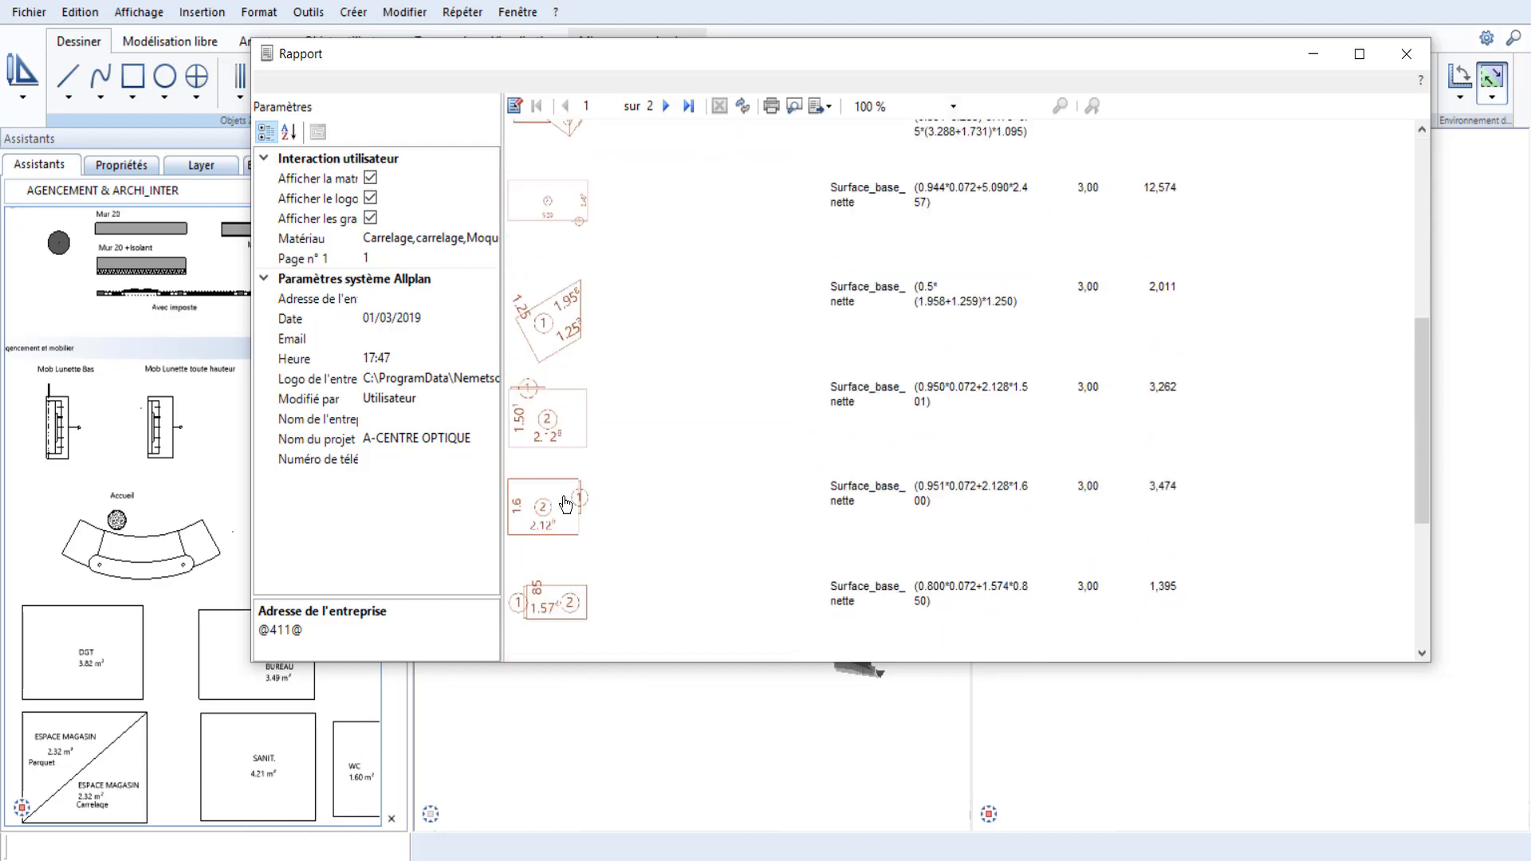
scroll(563, 494, down, 6)
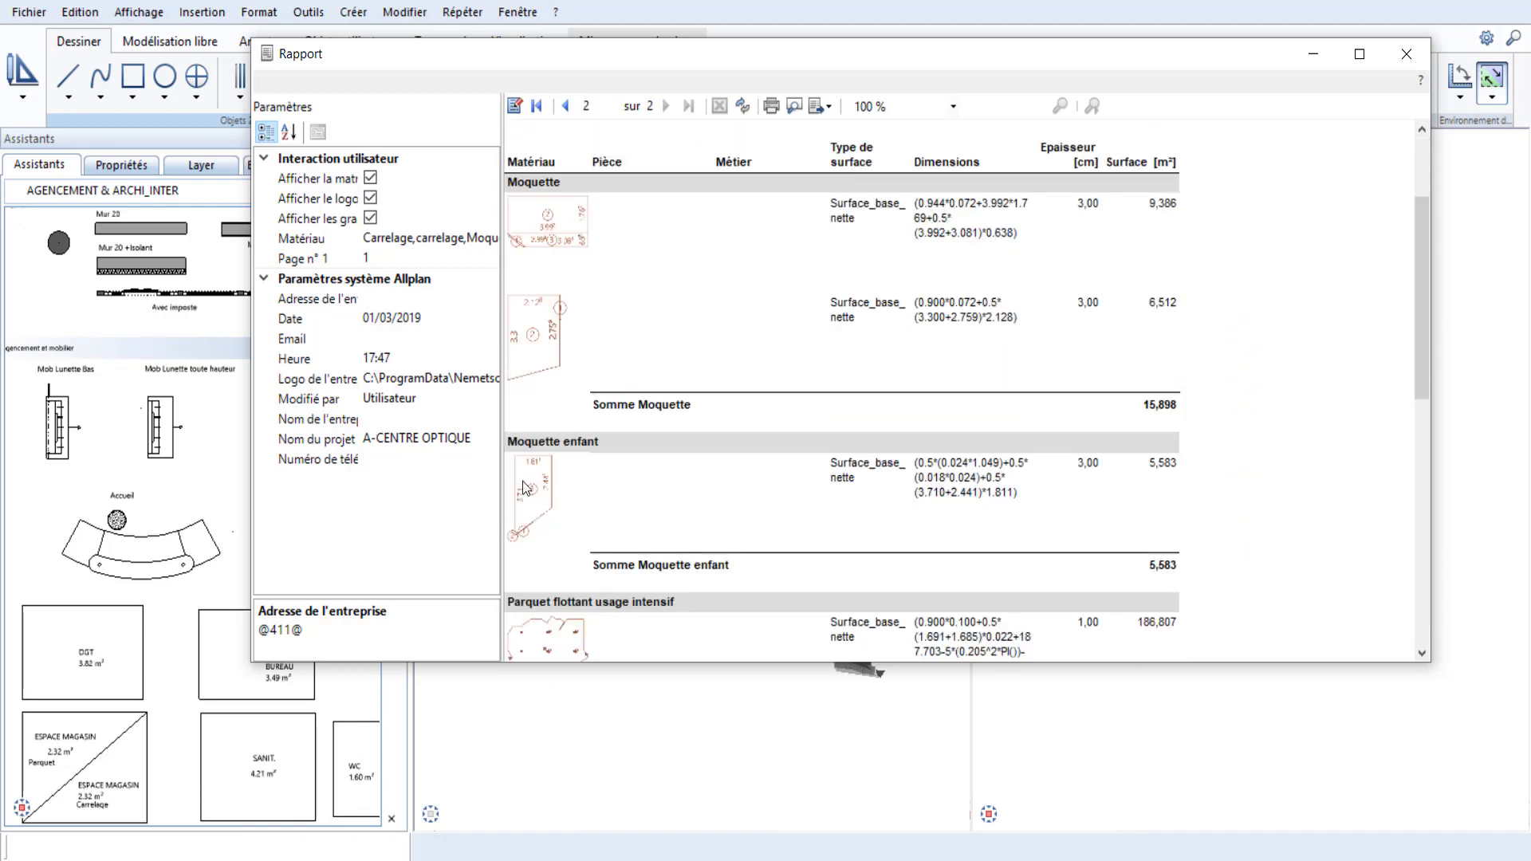
key(Escape)
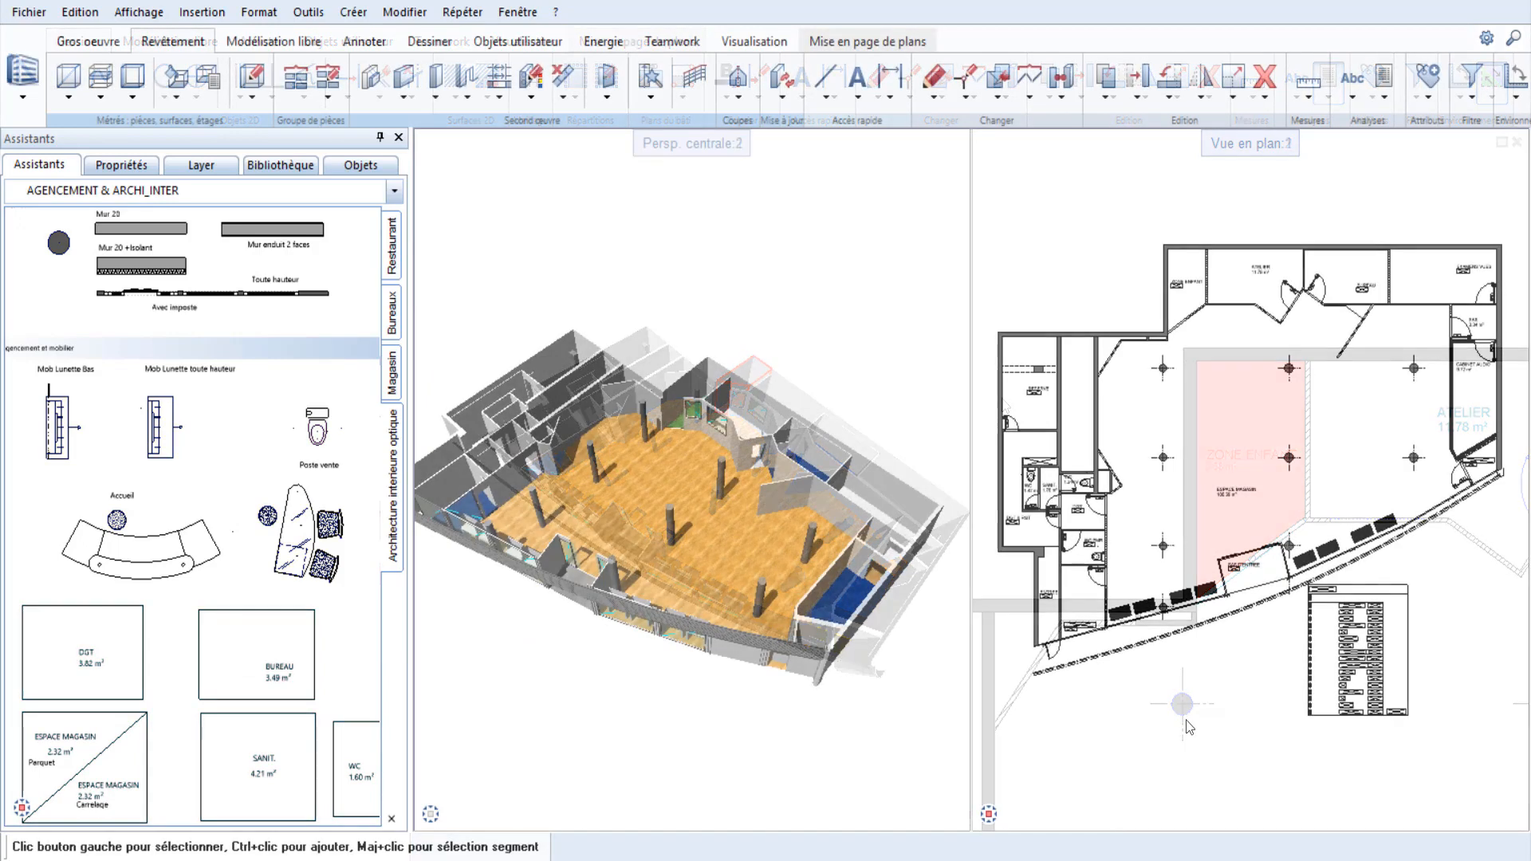
Apply the Surface_base_nette material visualisation to all rooms in the plan view and place its legend outside the shop front.
double_click(1237, 149)
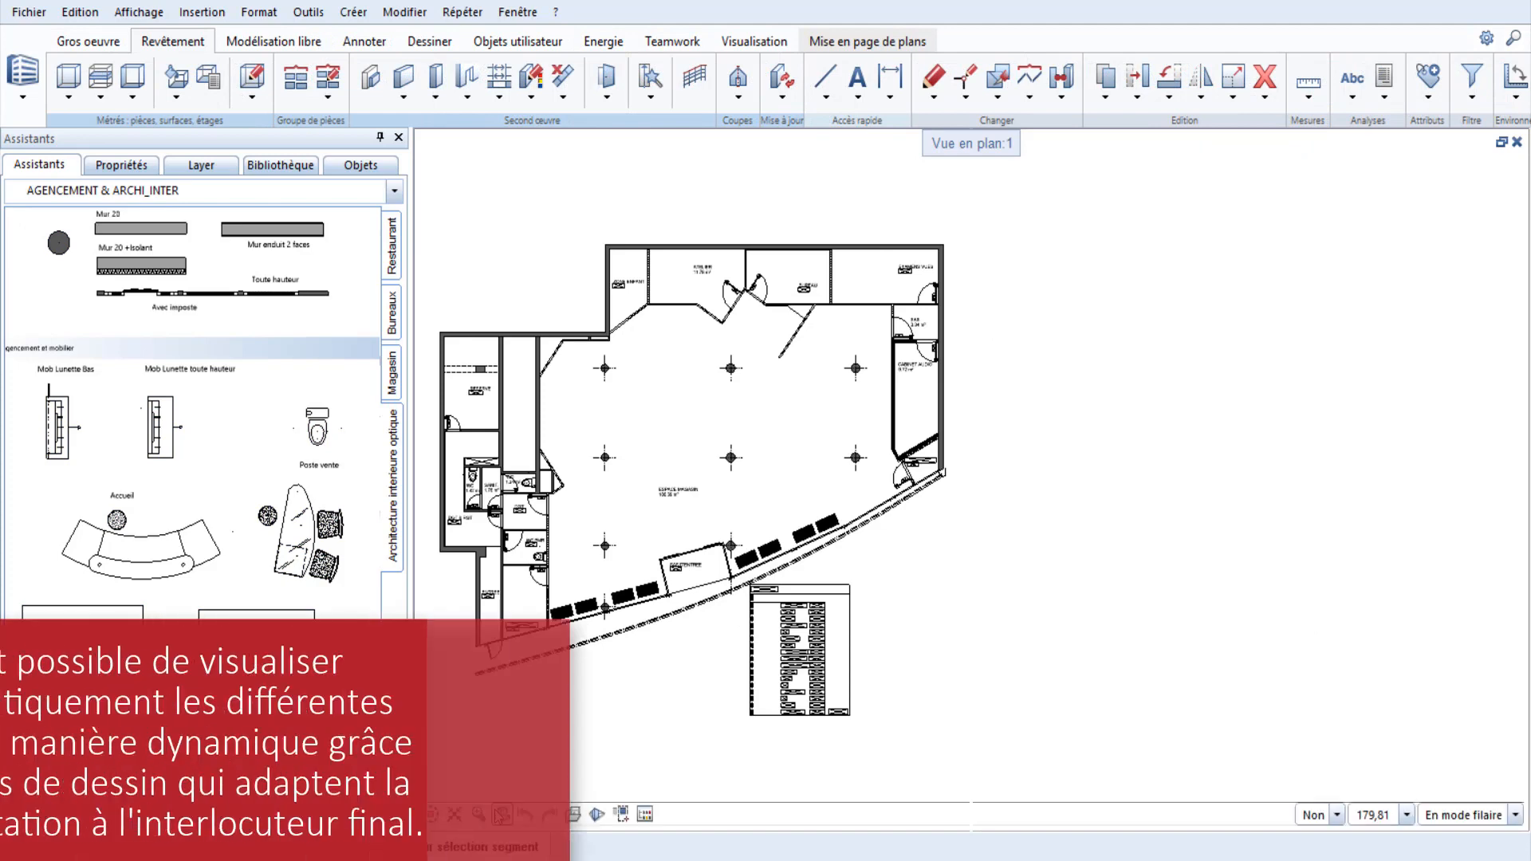
click(431, 815)
click(174, 95)
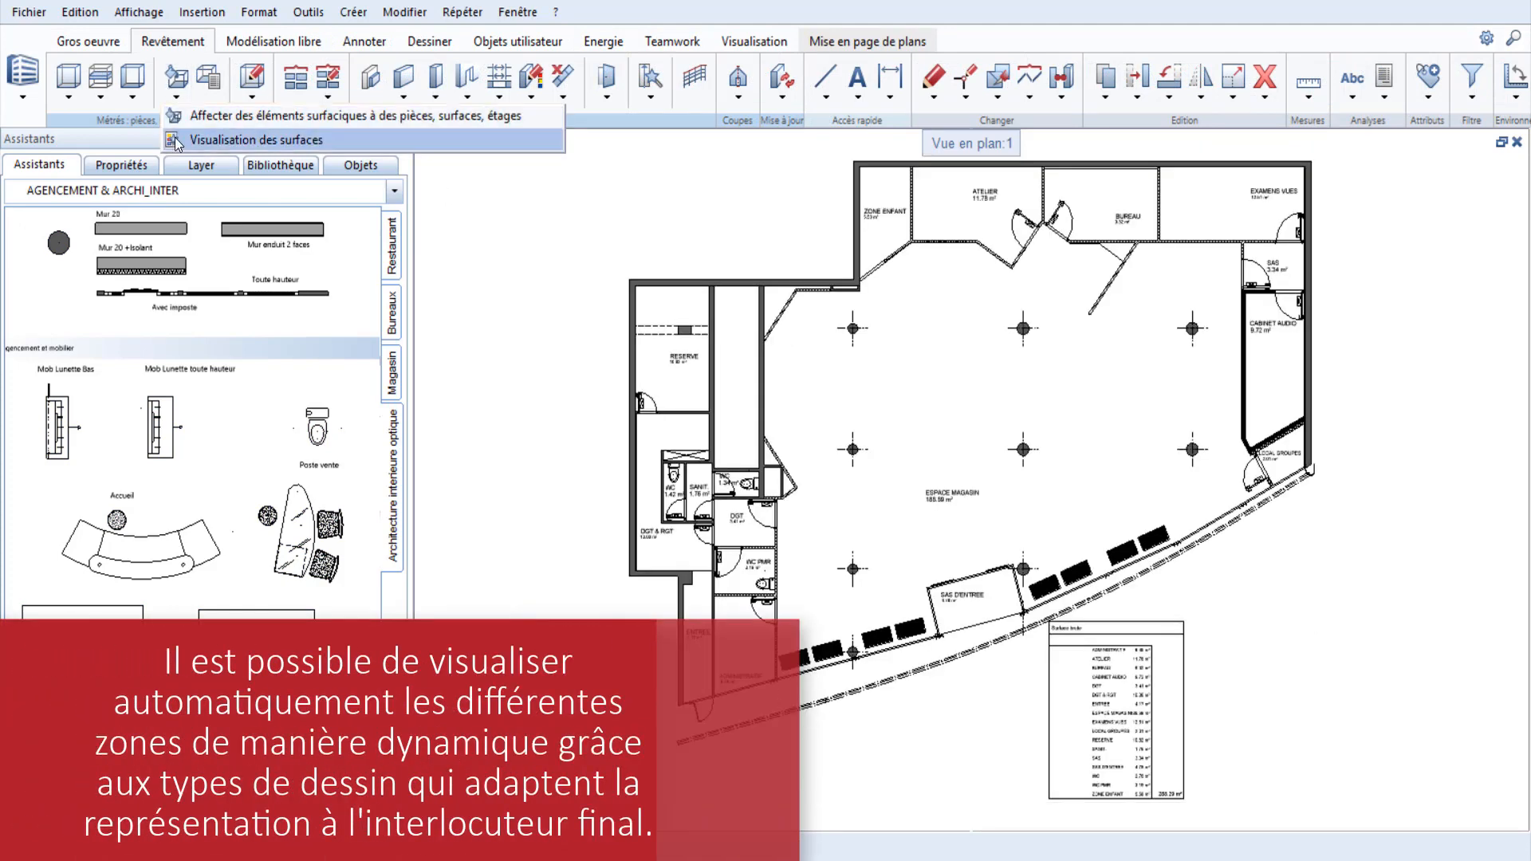
click(240, 139)
drag(708, 152, 642, 149)
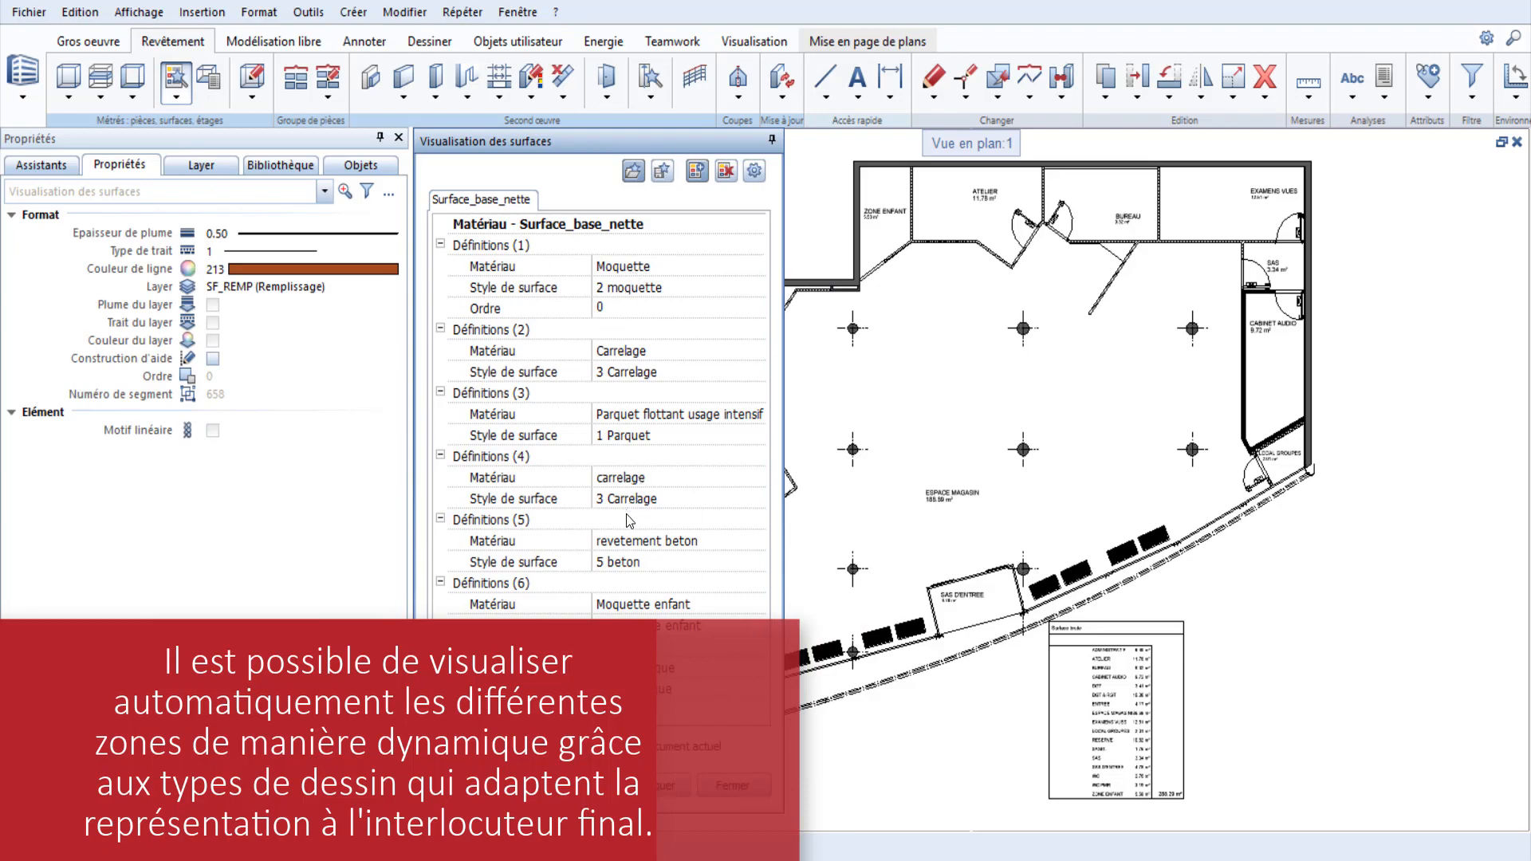
scroll(1069, 478, down, 2)
drag(827, 136, 1295, 661)
click(660, 786)
Examine the Surface_base_nette legend and the floor finish fills in the shop area, SAS, CABINET AUDIO and LOCAL GROUPES.
scroll(1218, 613, up, 5)
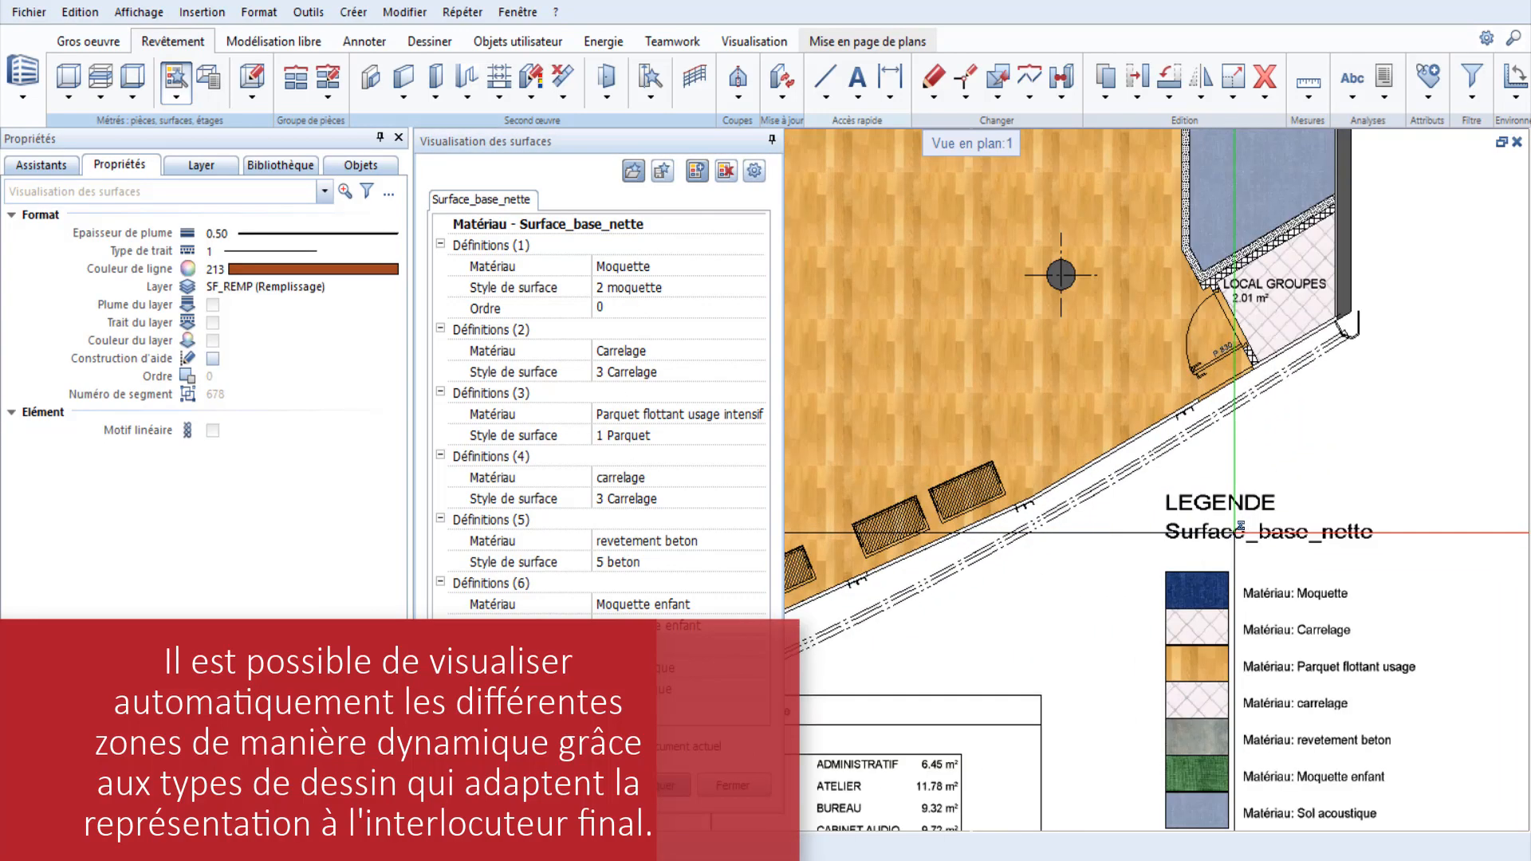
middle_drag(1304, 573, 1331, 742)
scroll(1412, 335, up, 1)
middle_drag(1411, 335, 1392, 557)
middle_drag(1370, 428, 1400, 605)
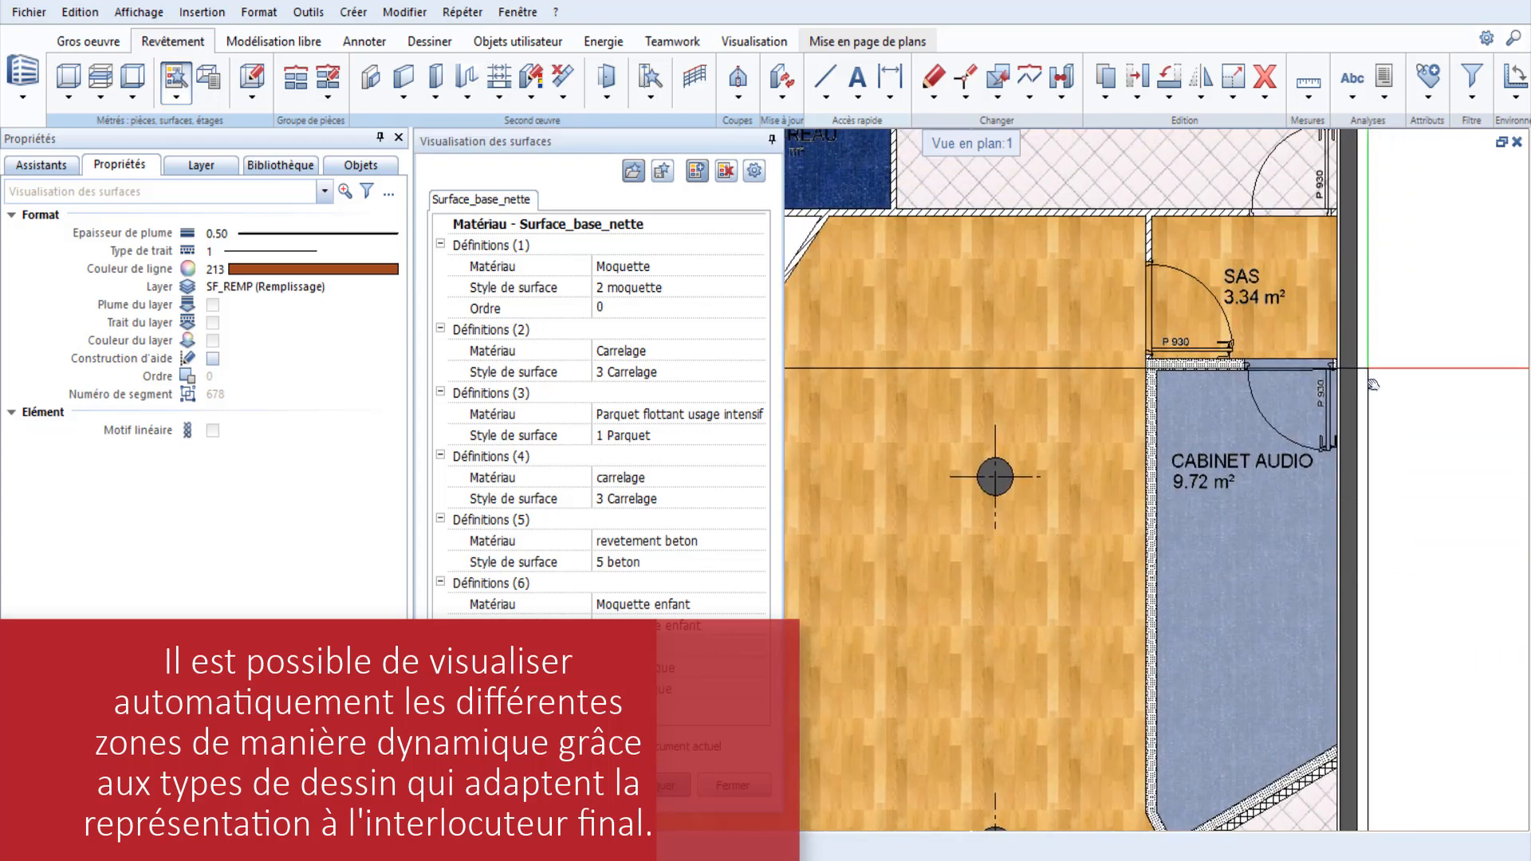
middle_drag(1374, 351, 1371, 144)
scroll(1371, 144, down, 2)
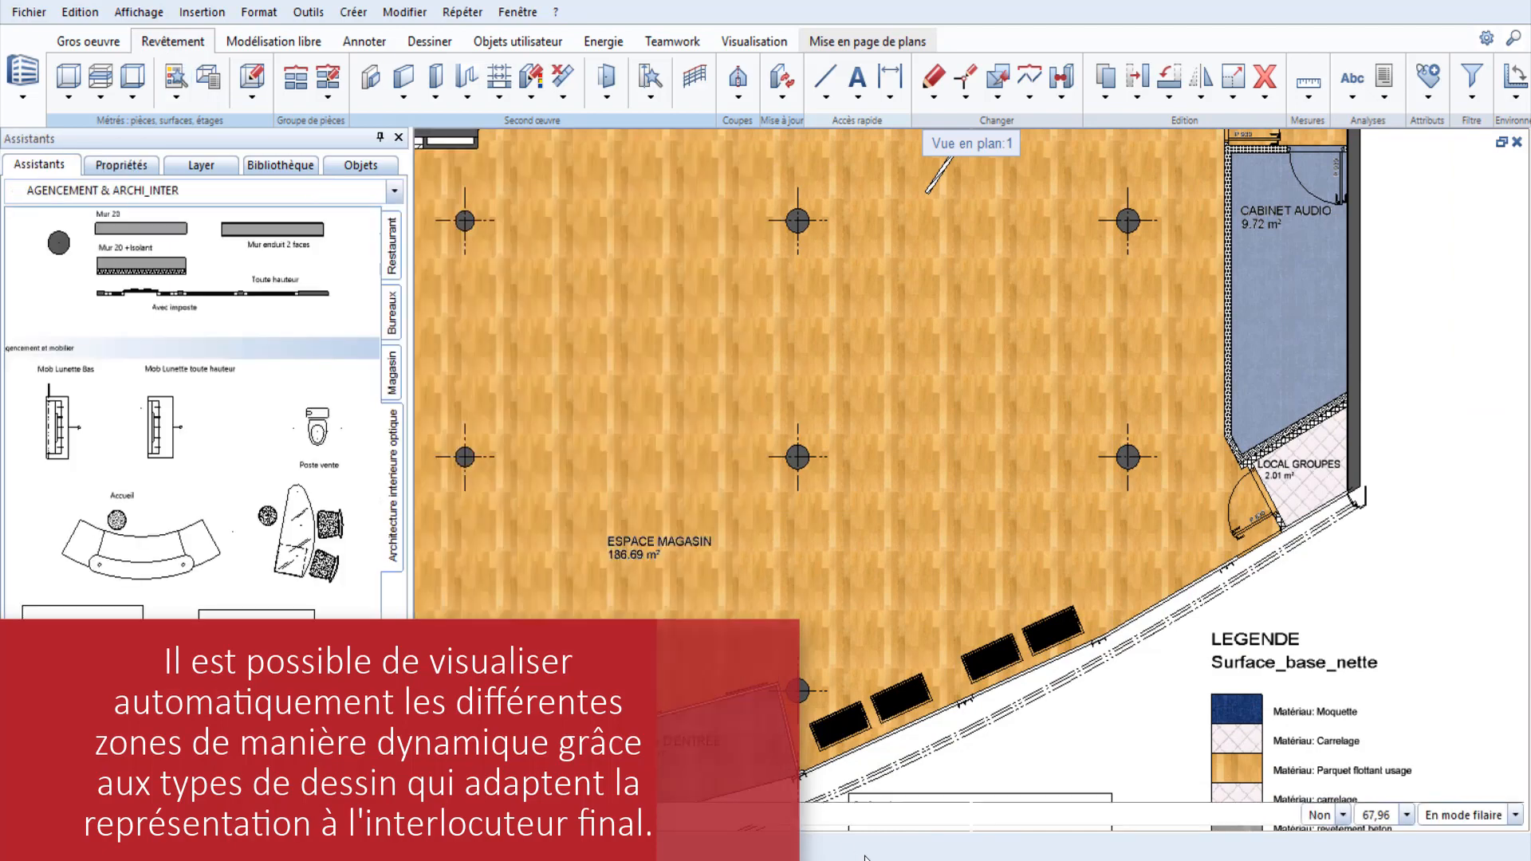
Switch the plan's drawing type to Avant-projet, and after that to Architecture.
click(1157, 851)
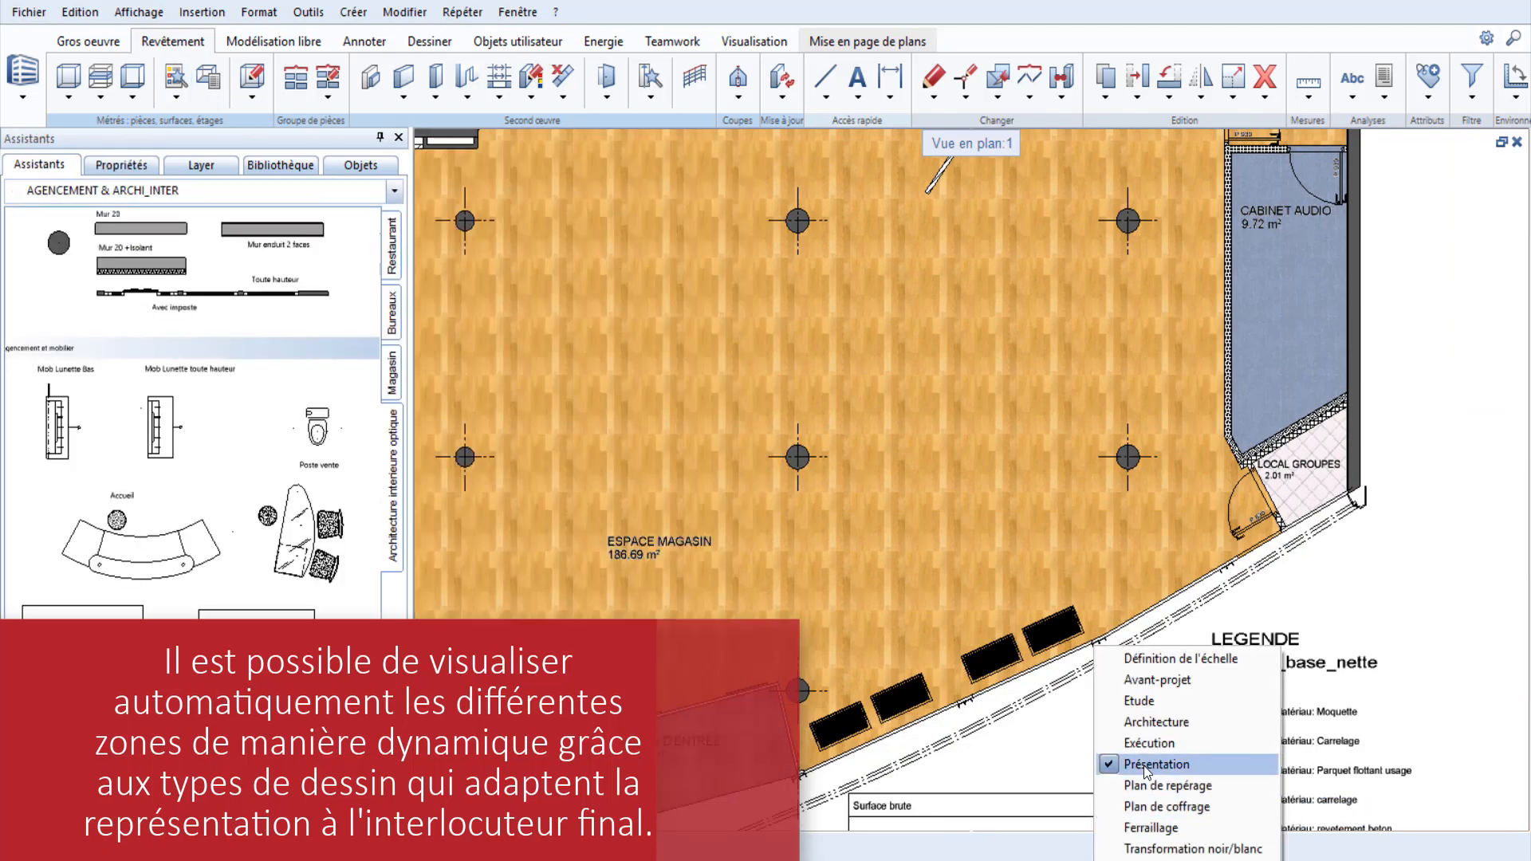
click(1155, 679)
click(1157, 851)
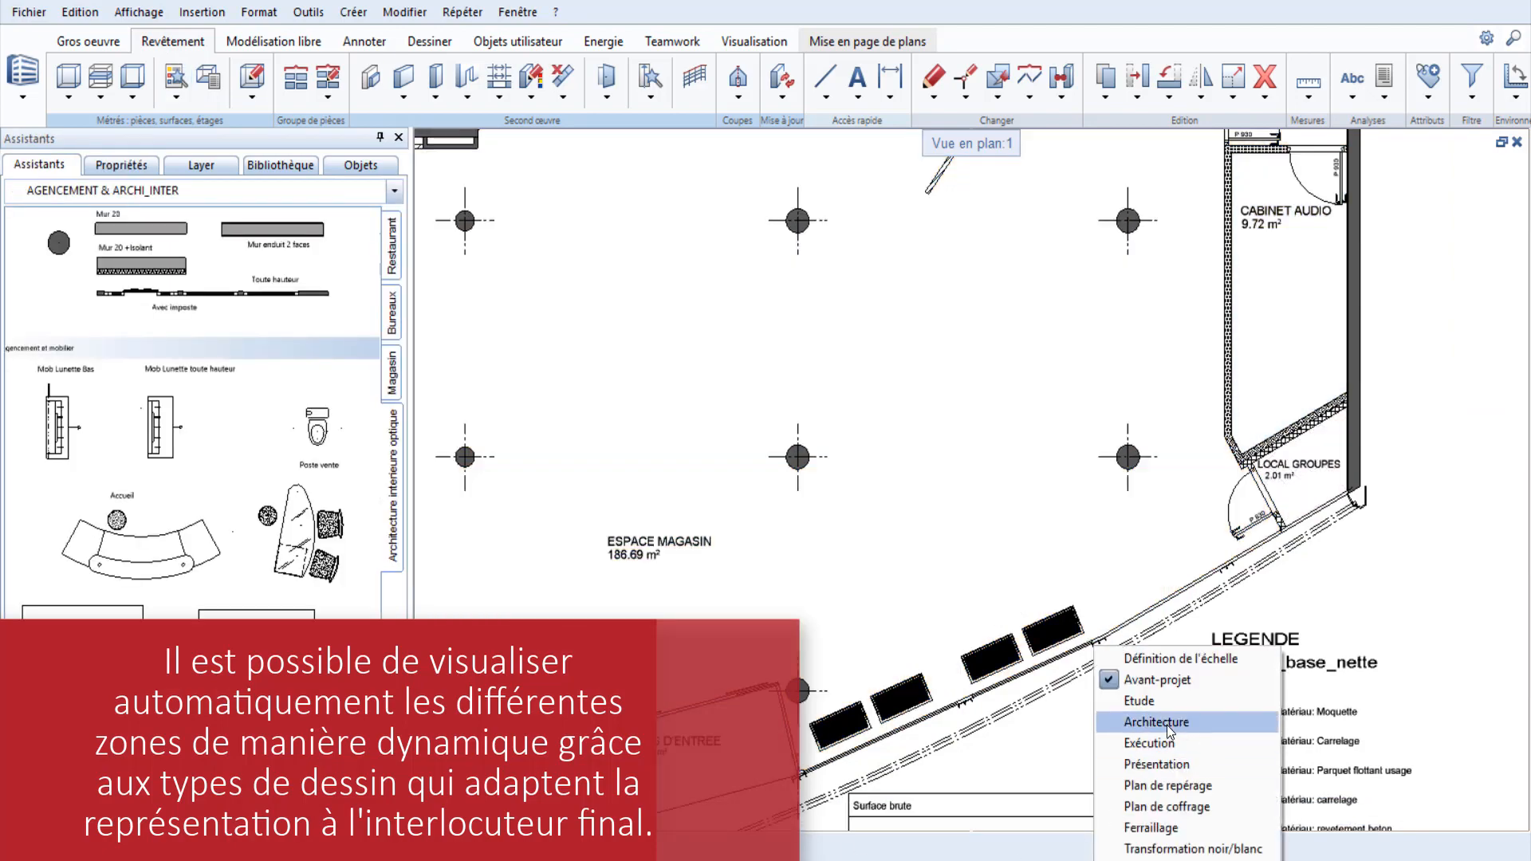
click(1148, 721)
scroll(1083, 427, down, 3)
scroll(1082, 427, down, 1)
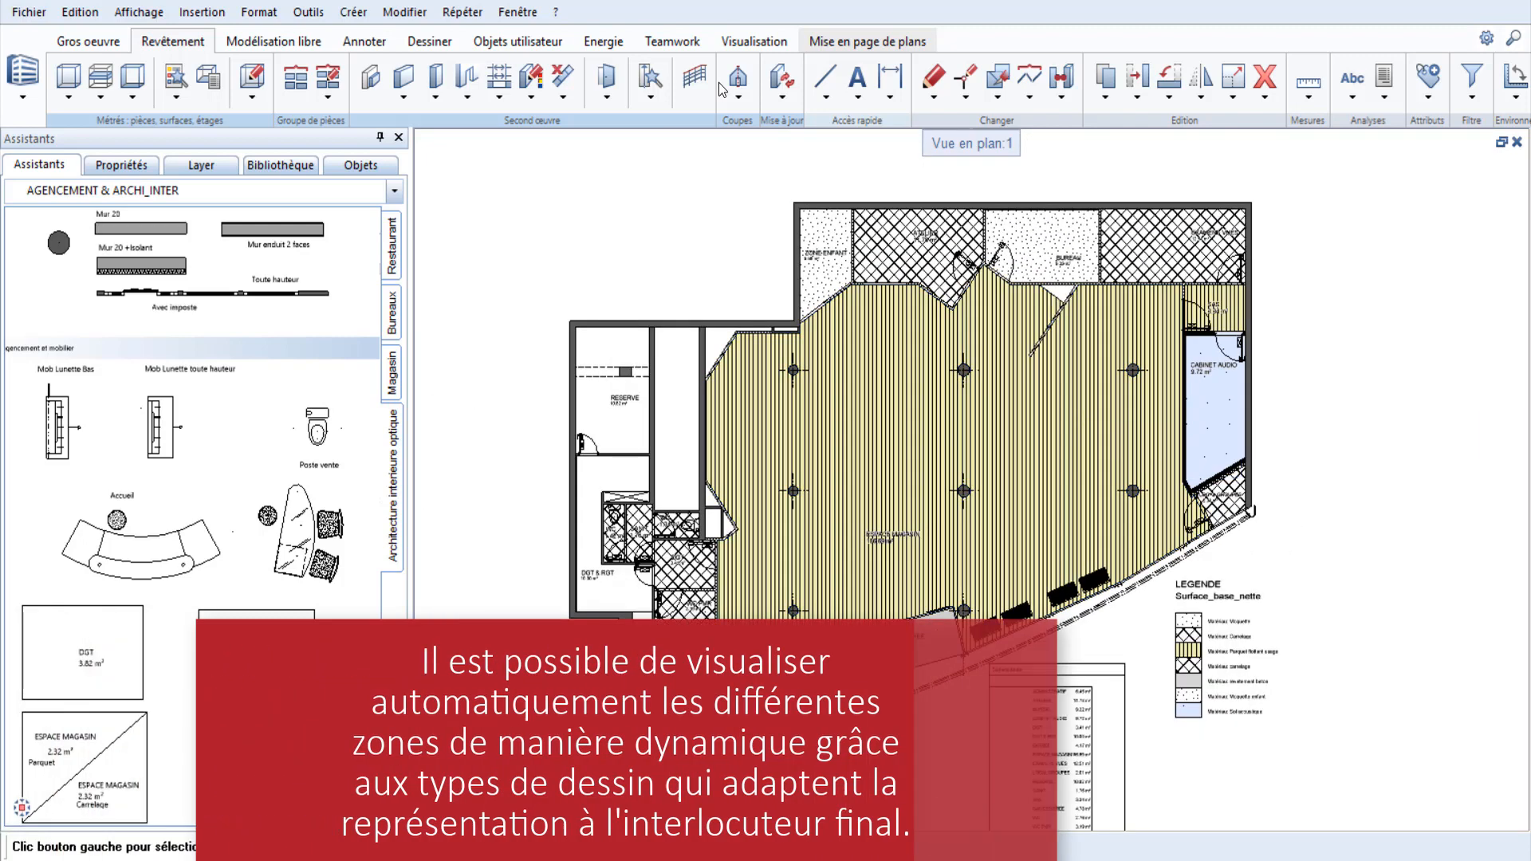
Undo the floor finish fills and legend, and add the Pièce object type to the surface visualisation settings.
click(171, 0)
click(170, 0)
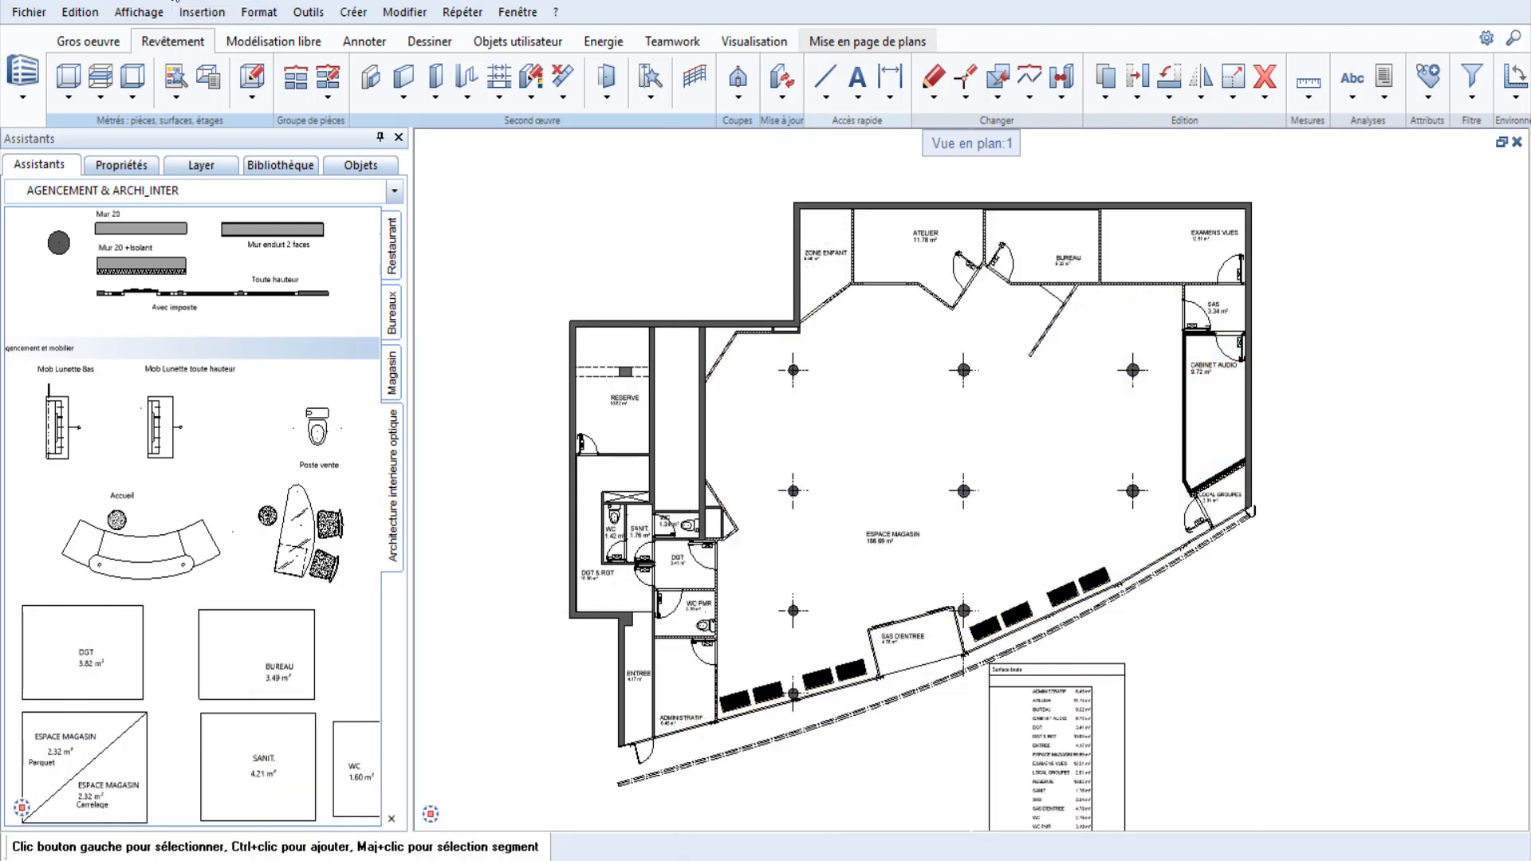
click(176, 78)
click(697, 172)
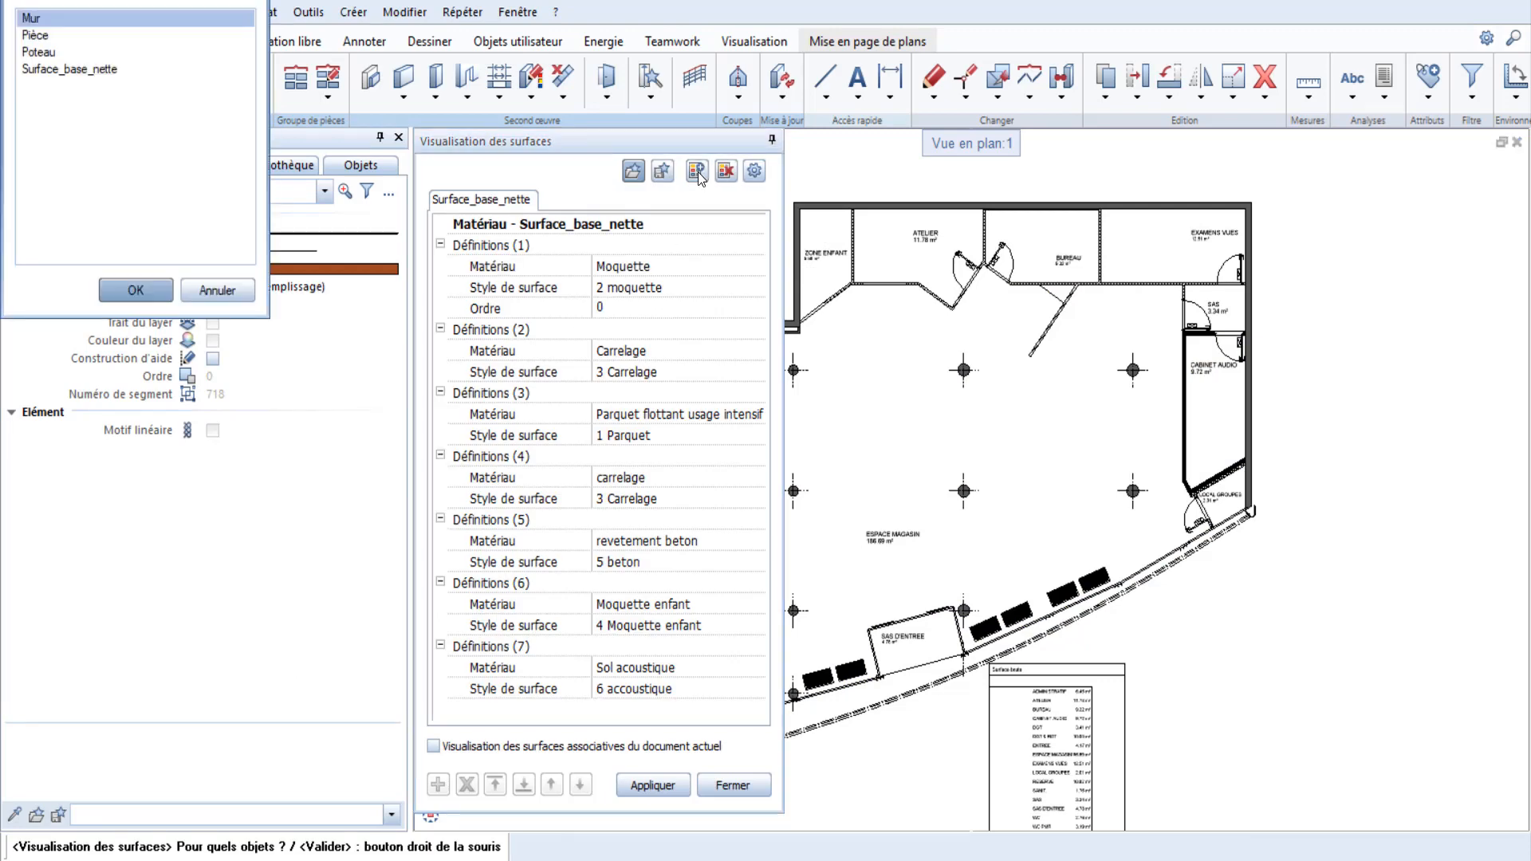
click(35, 36)
click(127, 291)
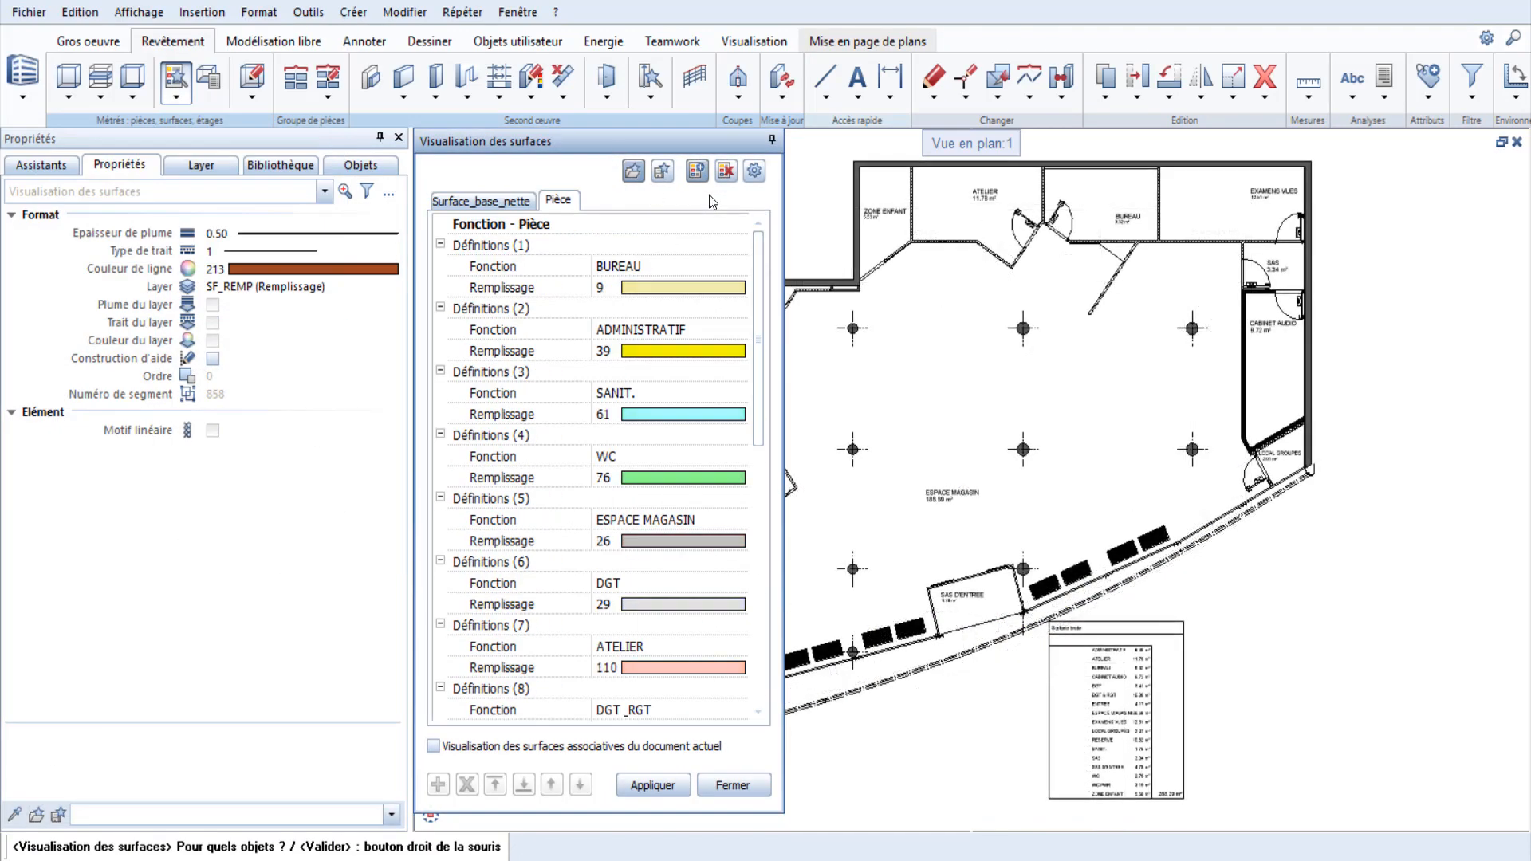
Set the Remplissage of the ESPACE MAGASIN room function to colour 223.
mouse_move(759, 248)
mouse_down()
mouse_move(730, 543)
mouse_move(758, 423)
mouse_move(757, 263)
mouse_up()
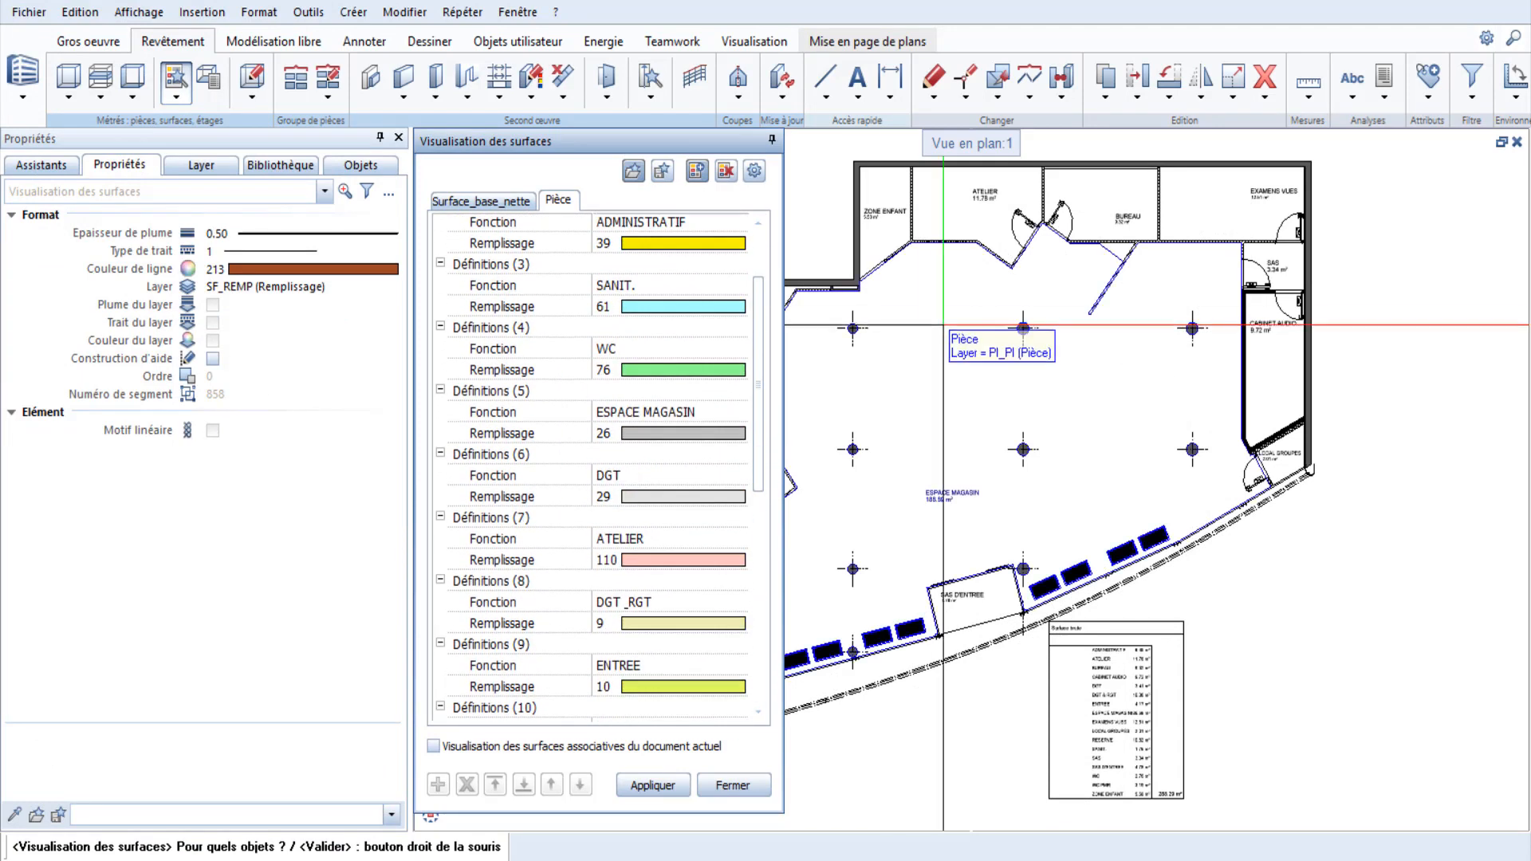
scroll(1071, 335, down, 2)
double_click(696, 431)
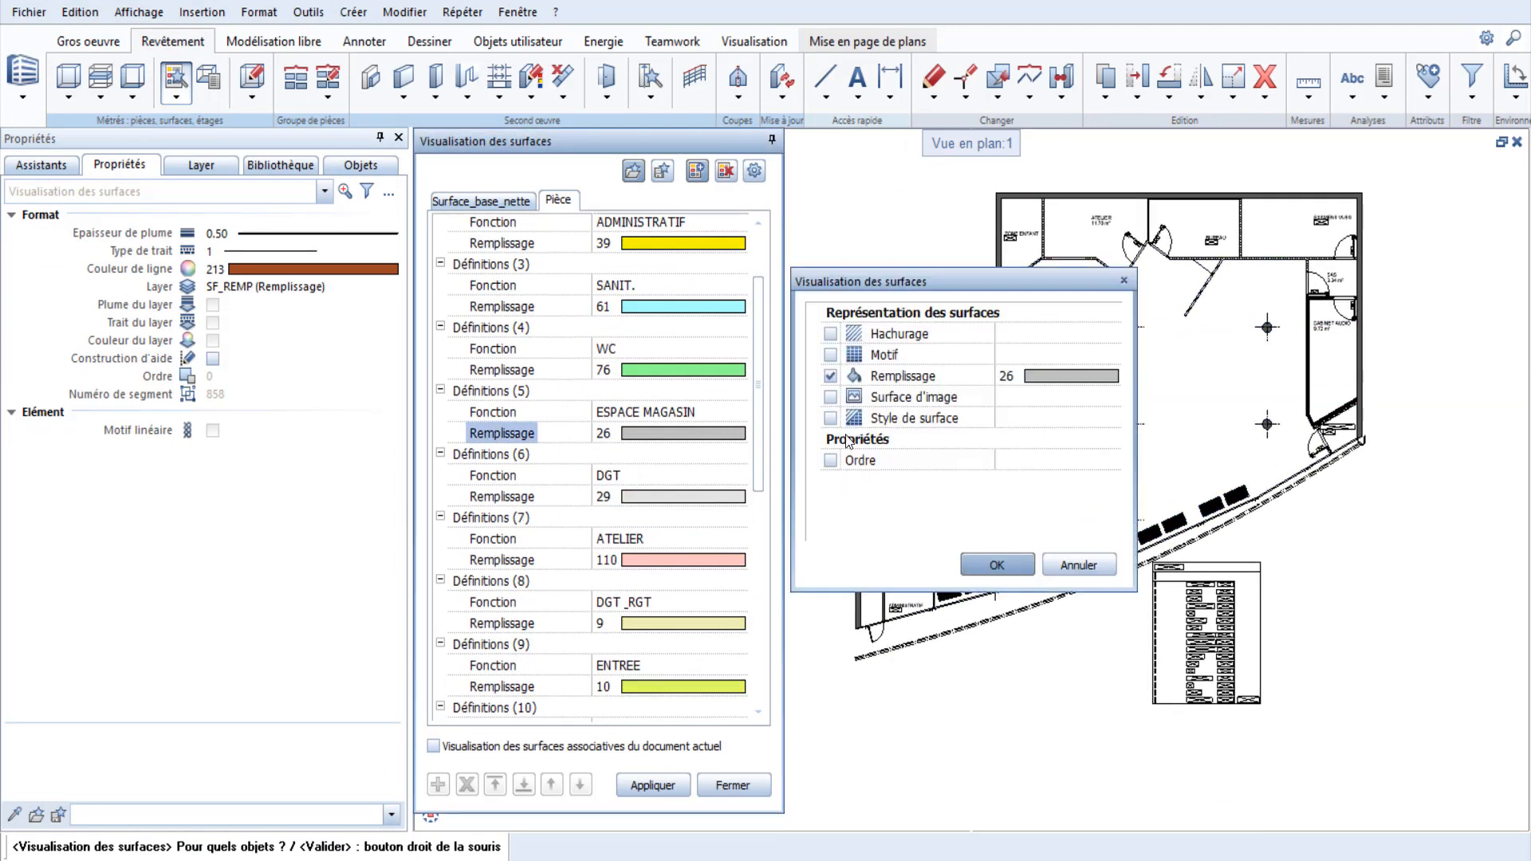
click(1085, 376)
scroll(1111, 223, down, 10)
scroll(1111, 221, down, 12)
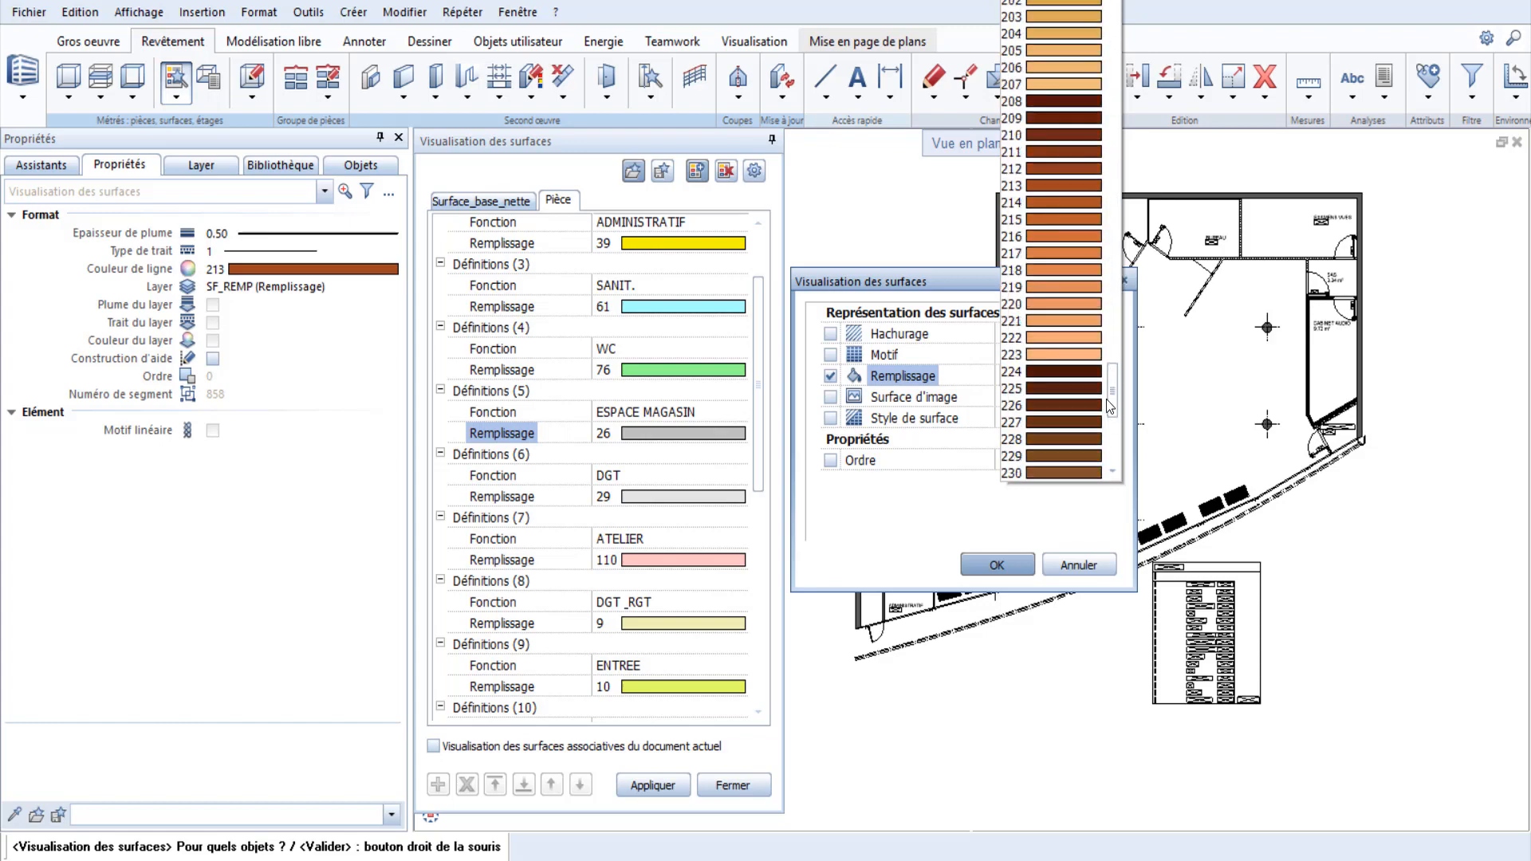
click(1068, 340)
click(996, 565)
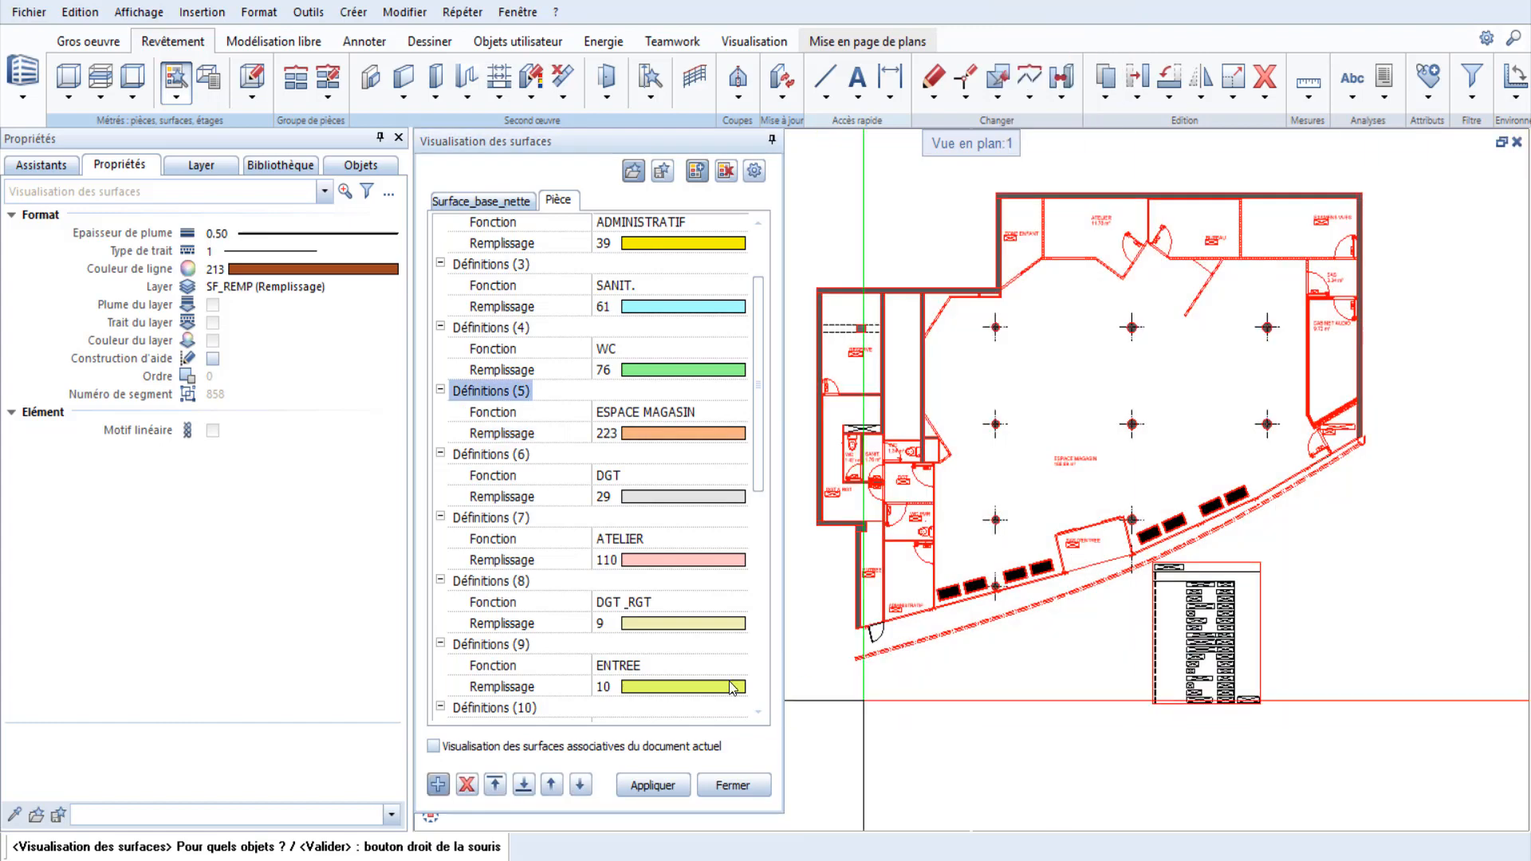
Apply the Pièce function fills to the whole plan, place their legend beside the surface table, and finish the visualisation.
click(1456, 555)
scroll(1321, 633, up, 5)
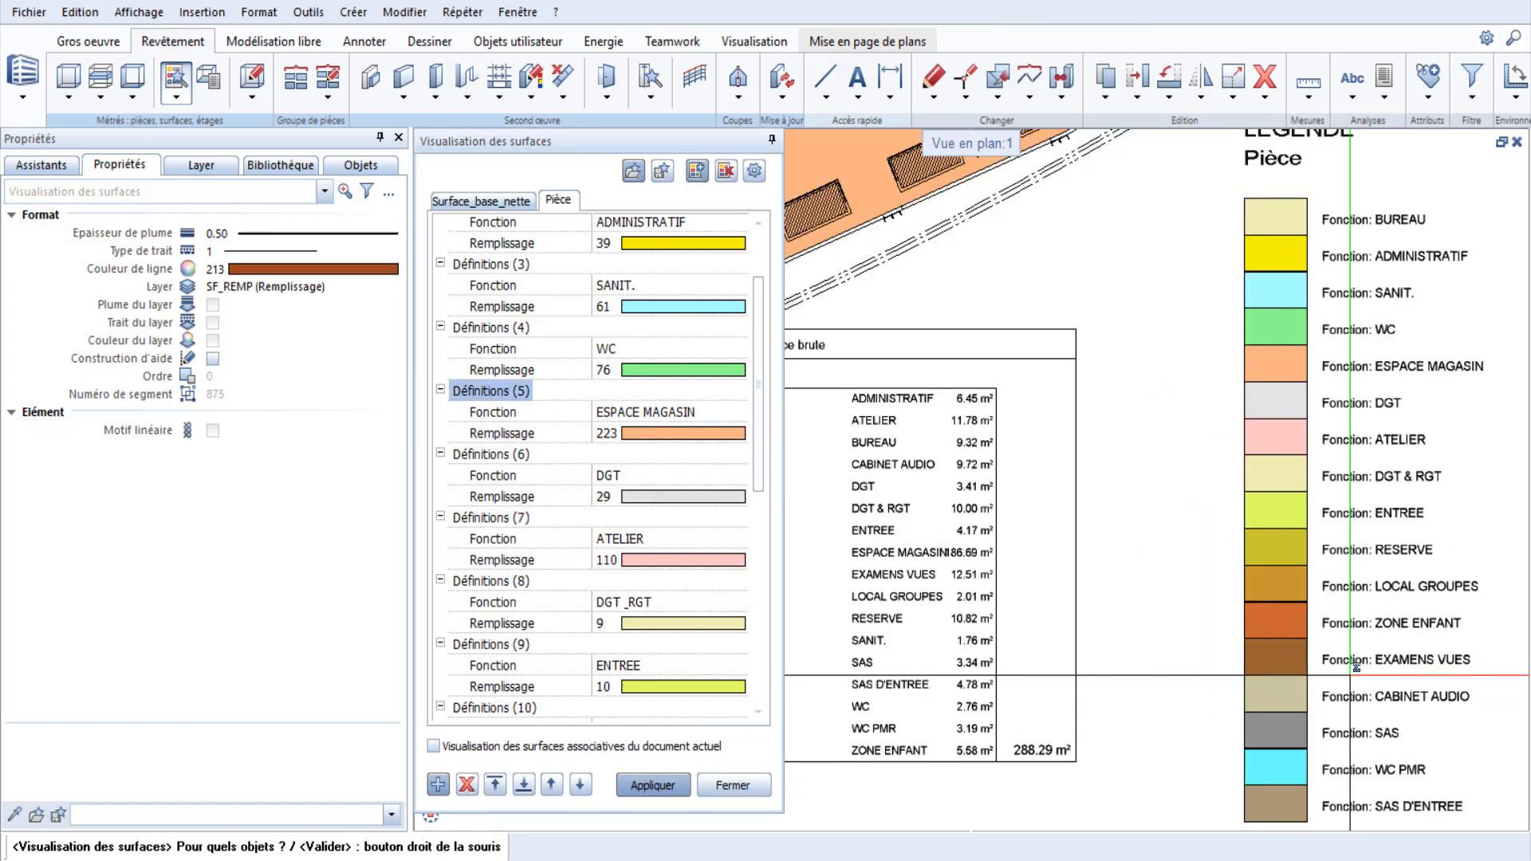
scroll(1321, 633, down, 8)
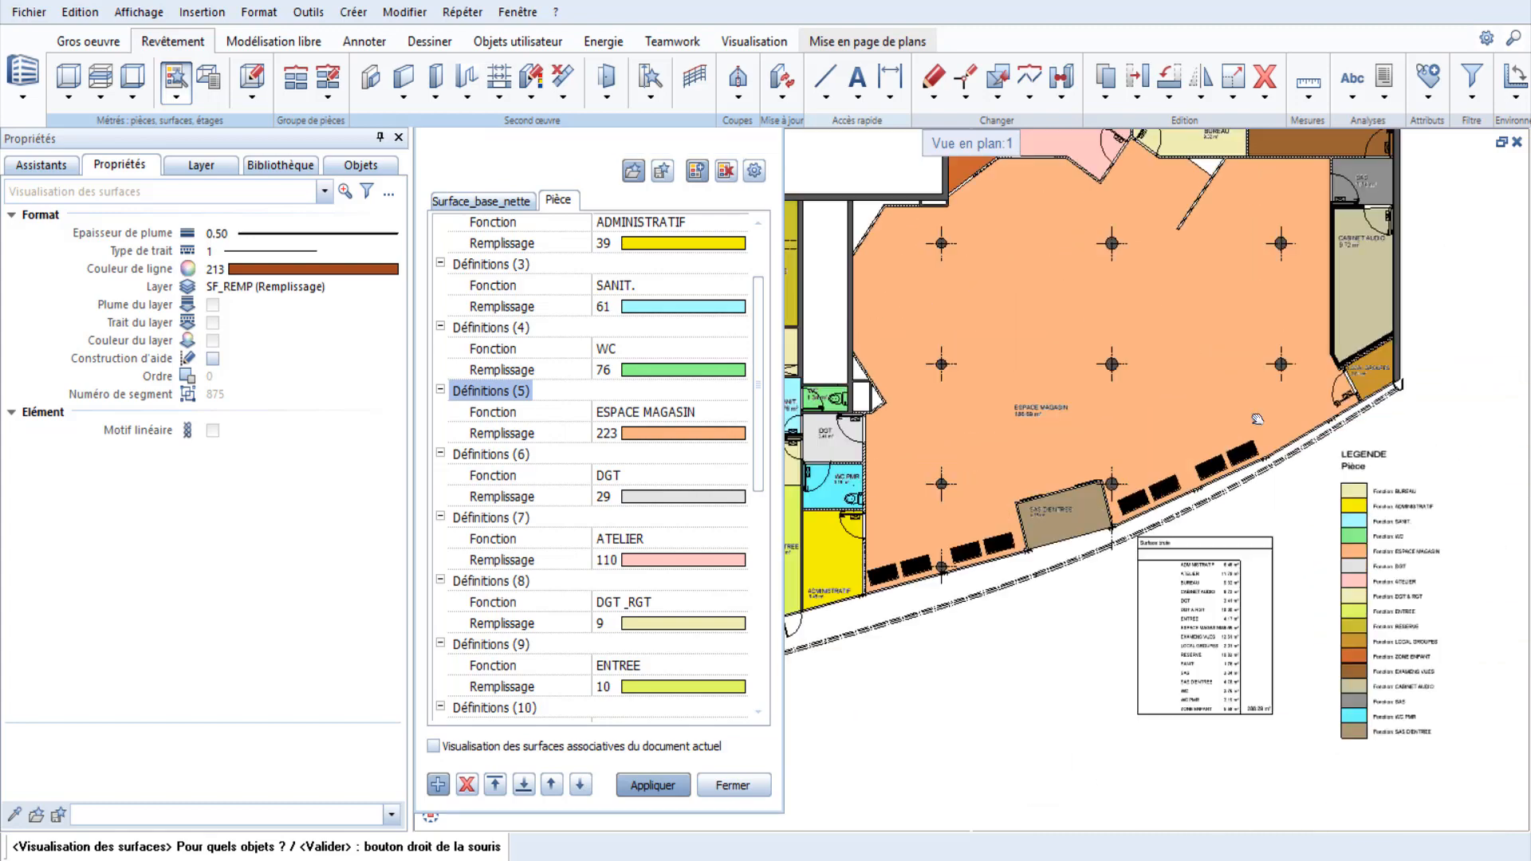
key(Escape)
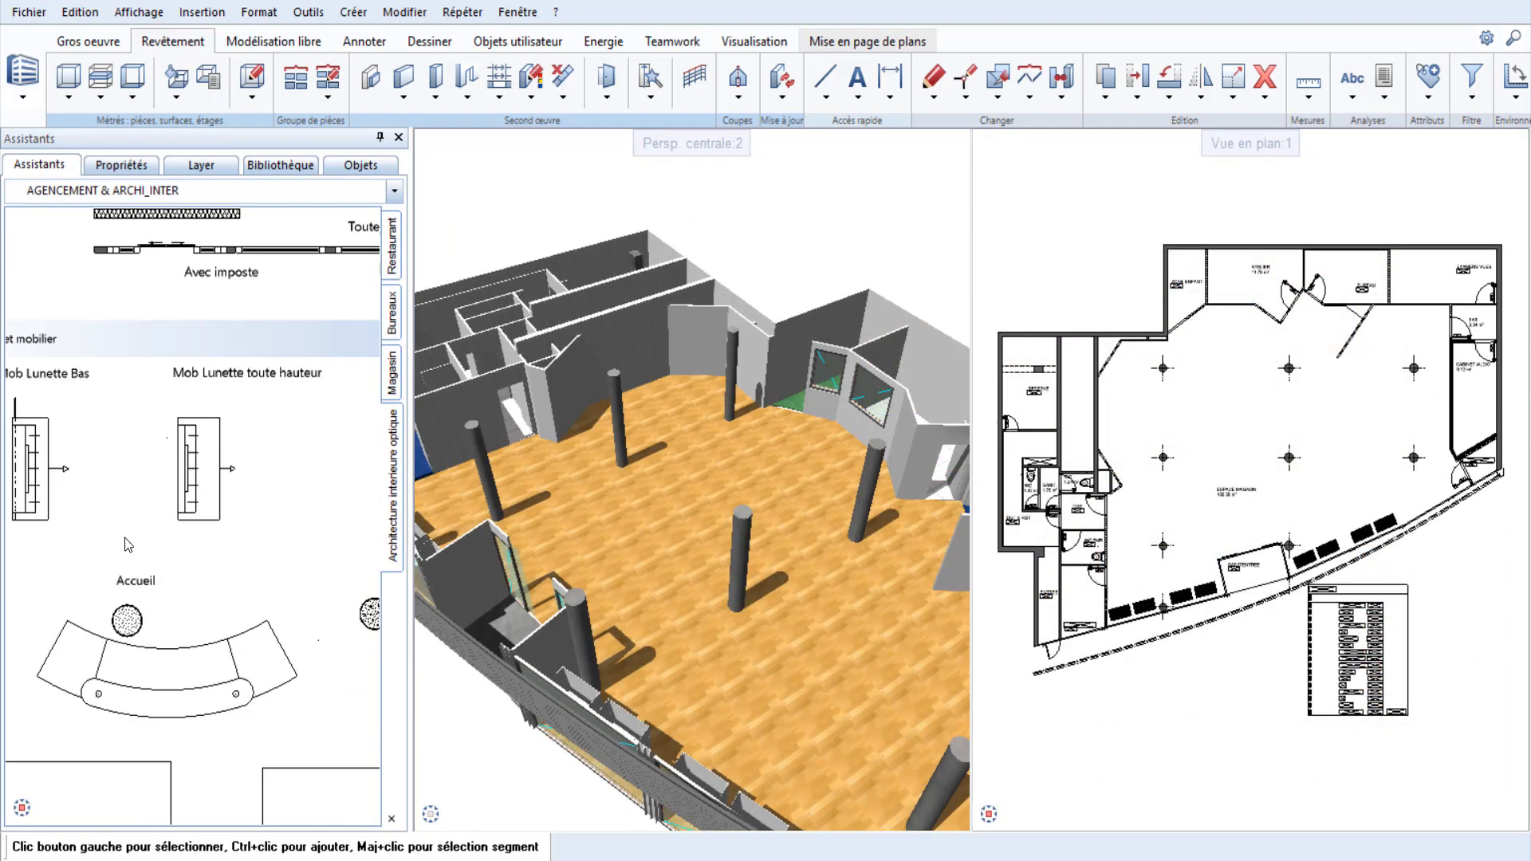
Pick up the Mob Lunette Bas macro from the assistant and add the IFC attribute fabricant with a value beginning with OPTI.
middle_drag(125, 538, 220, 551)
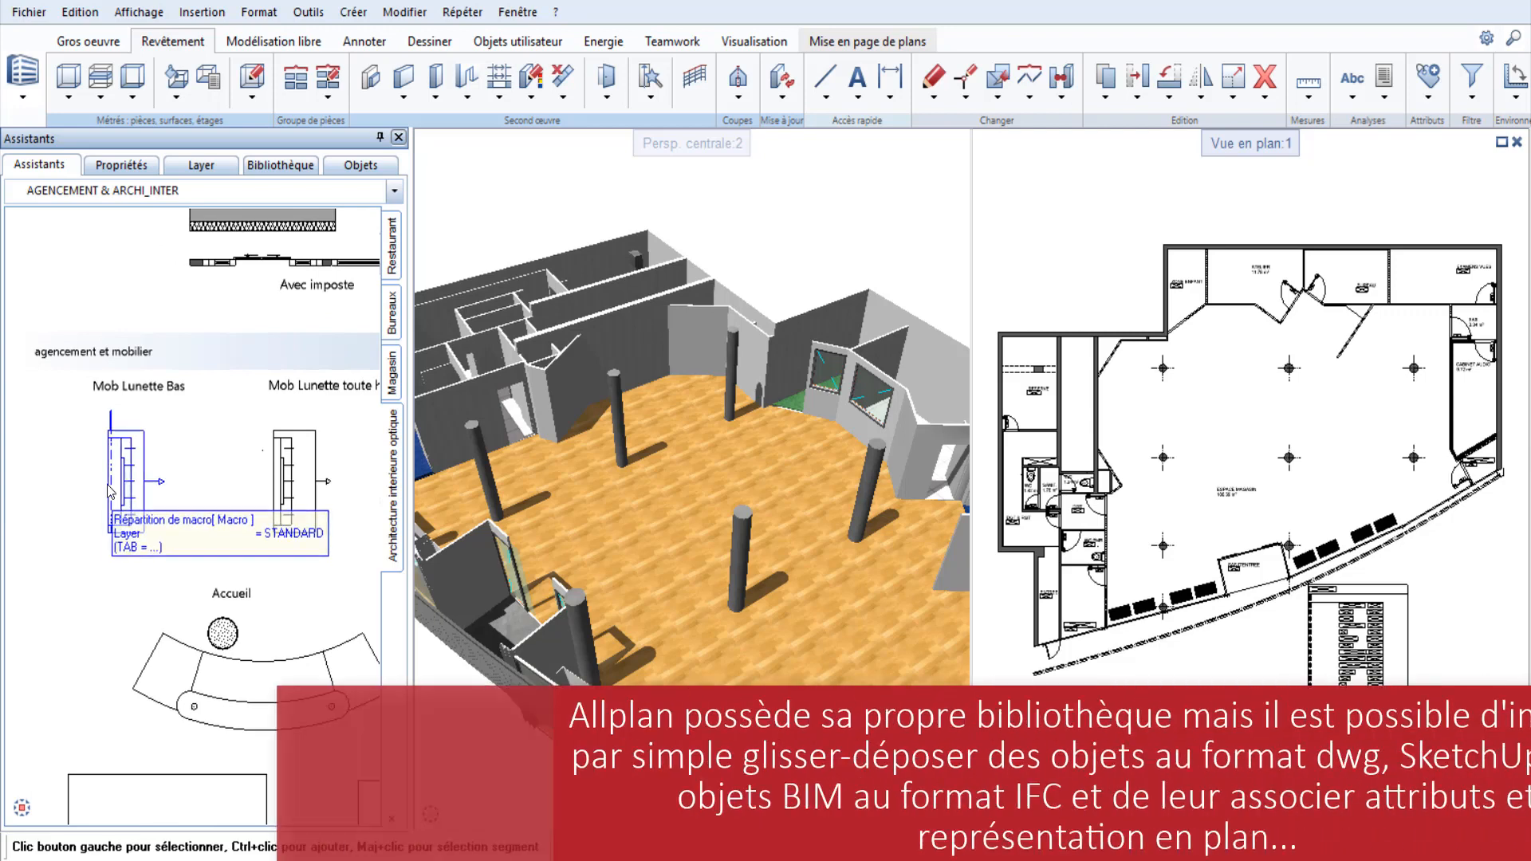
double_click(111, 505)
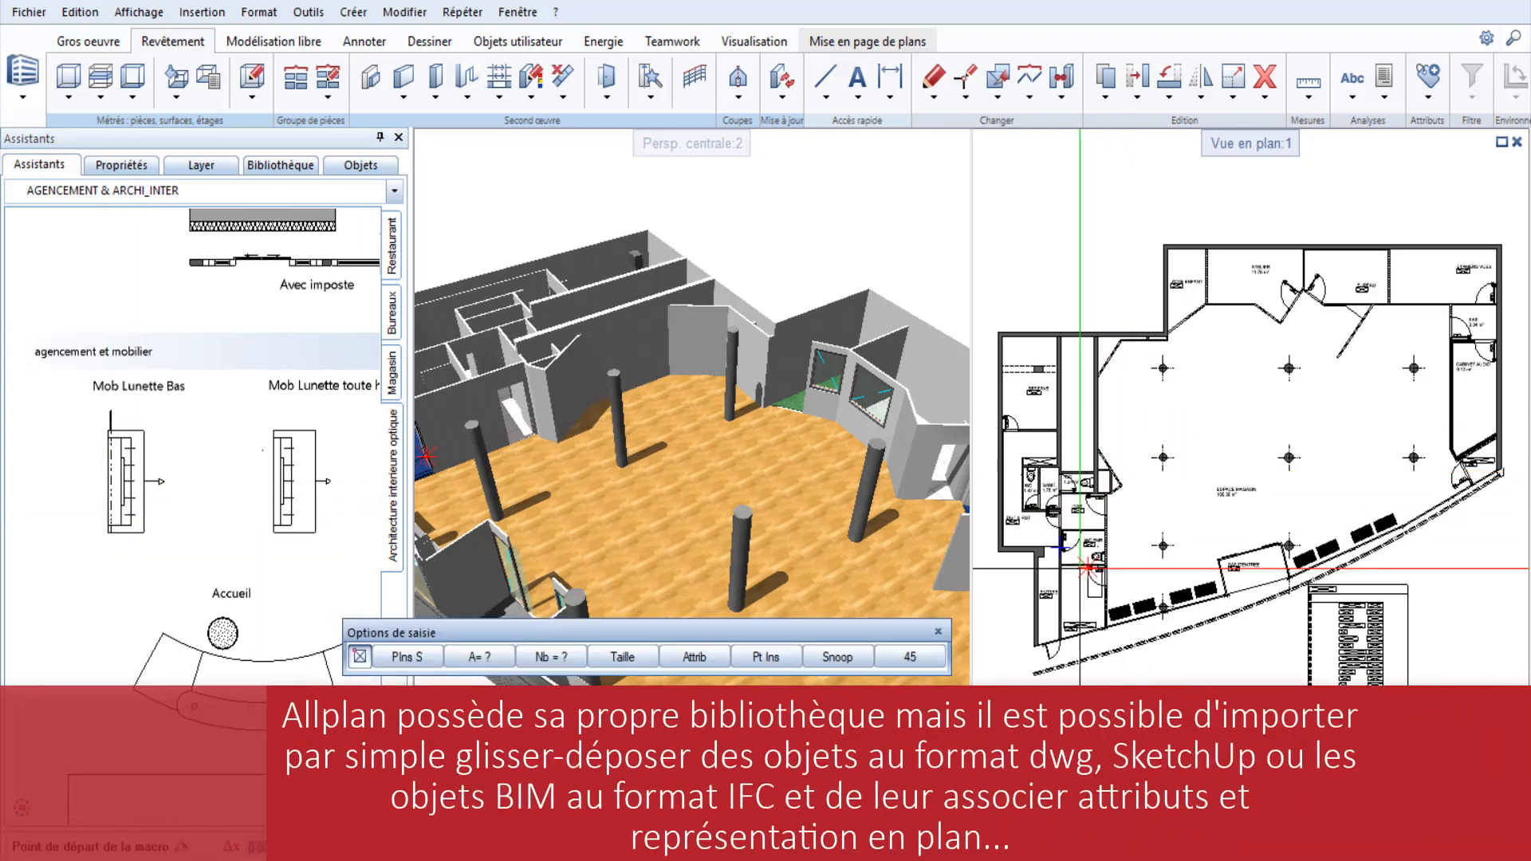
click(694, 658)
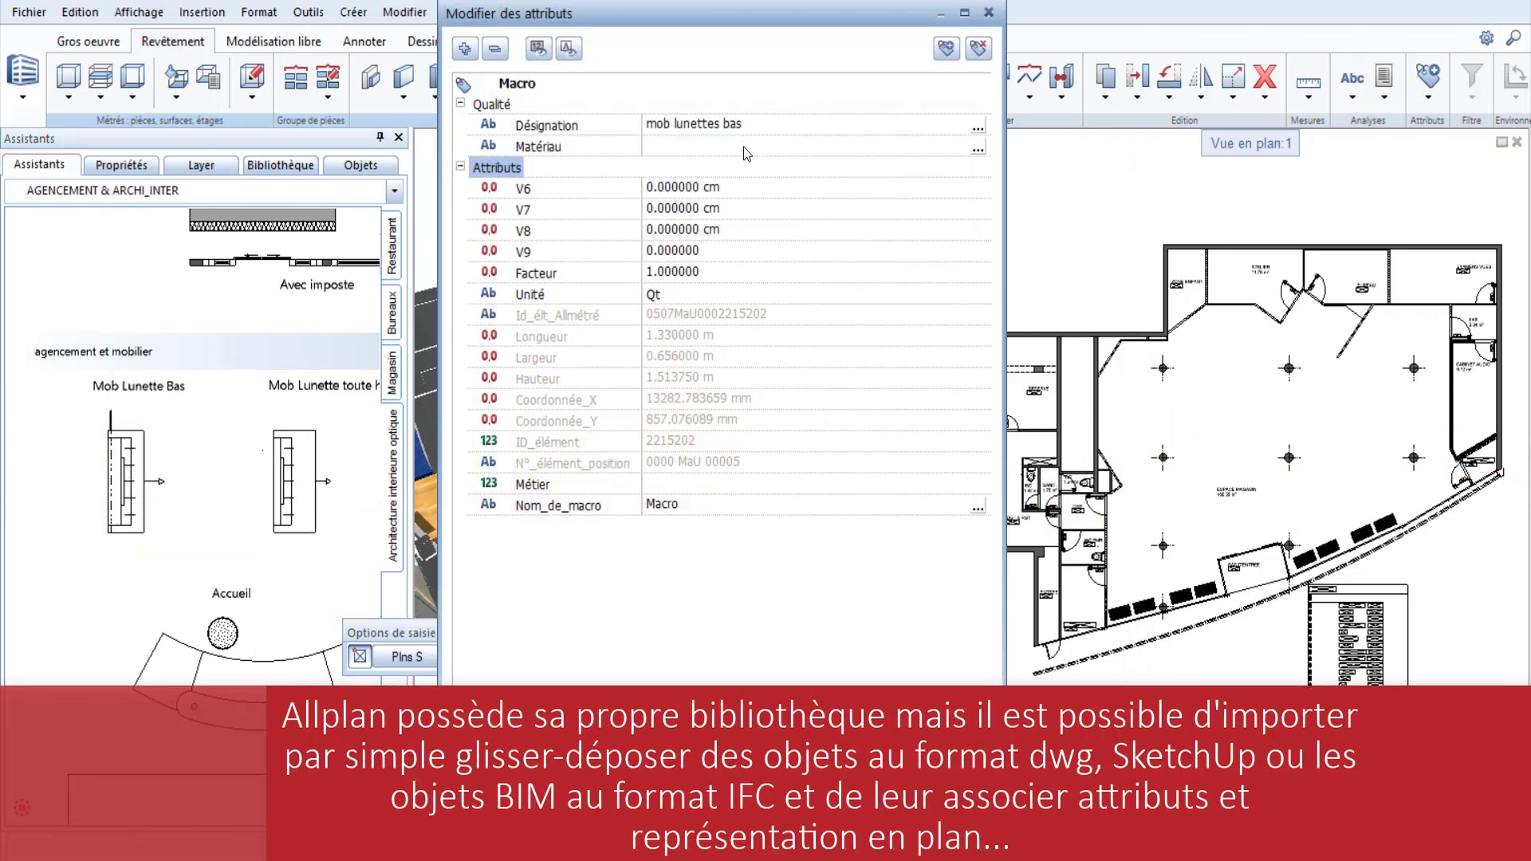
click(946, 49)
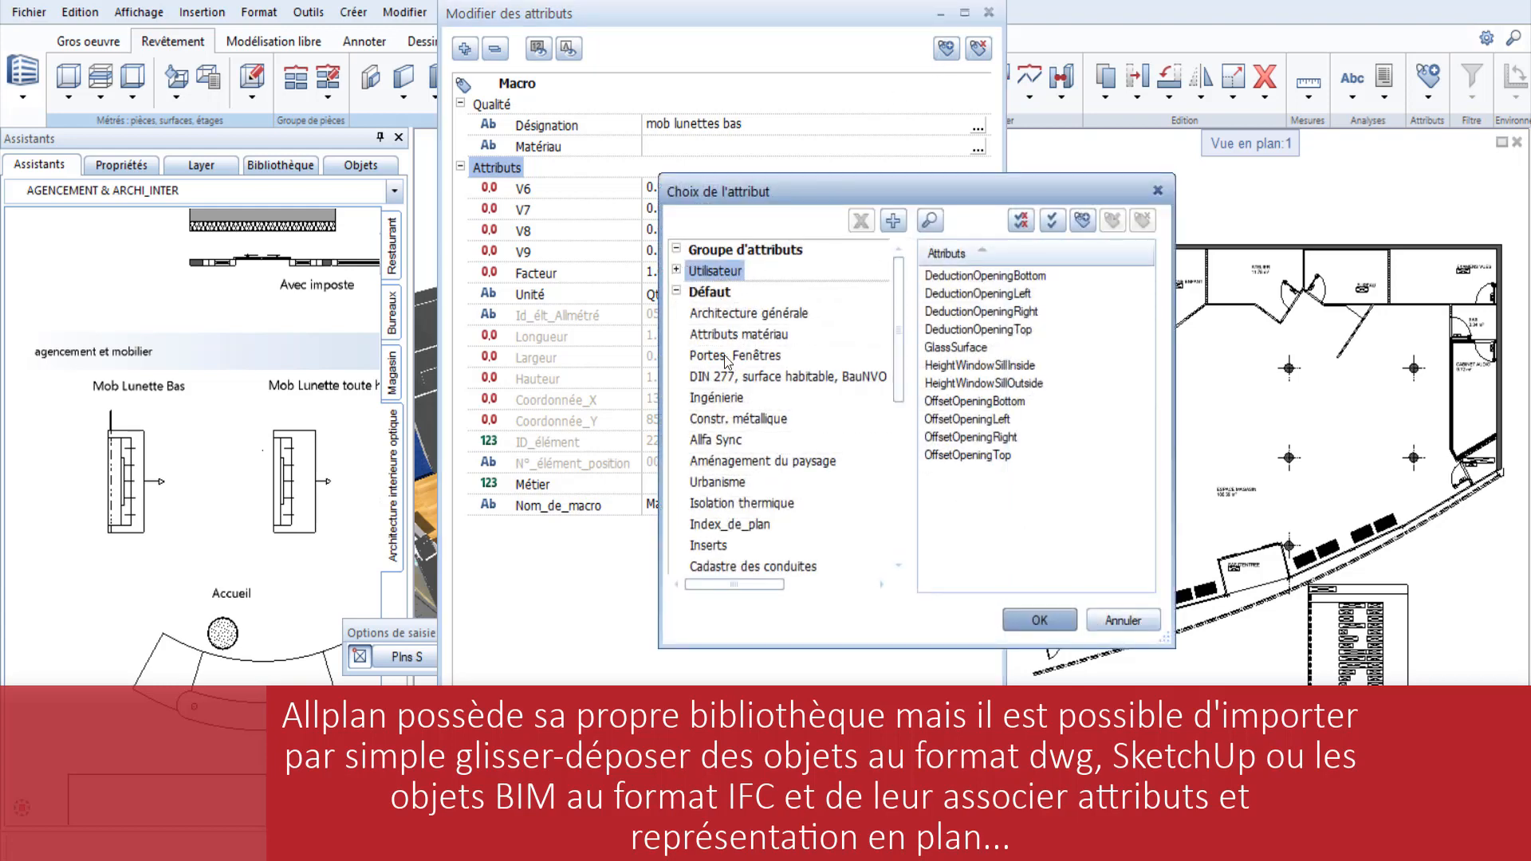
click(676, 271)
click(676, 271)
scroll(781, 439, down, 3)
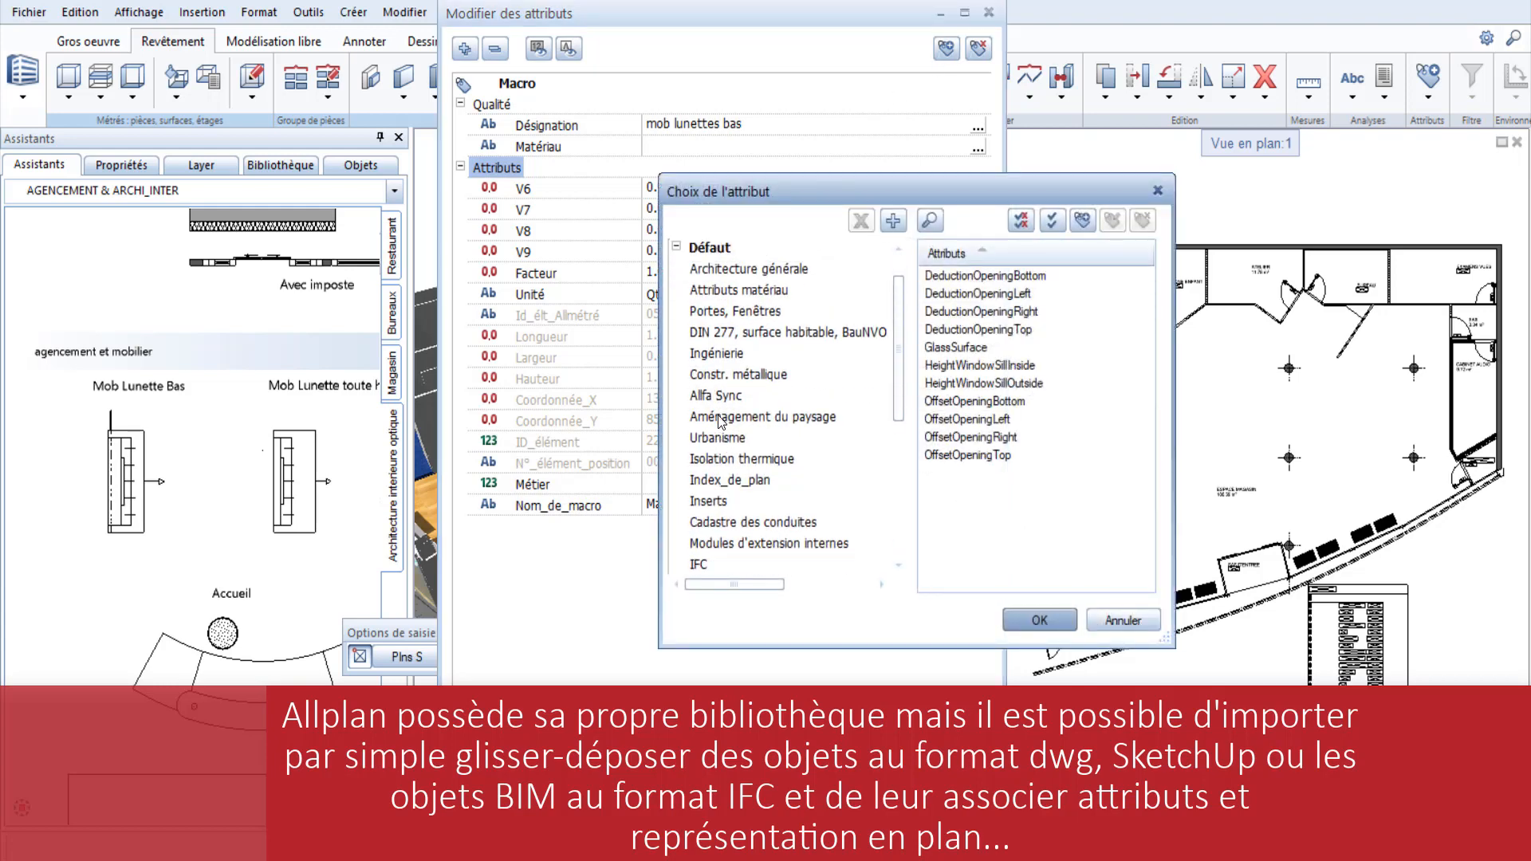
click(699, 543)
scroll(953, 399, down, 5)
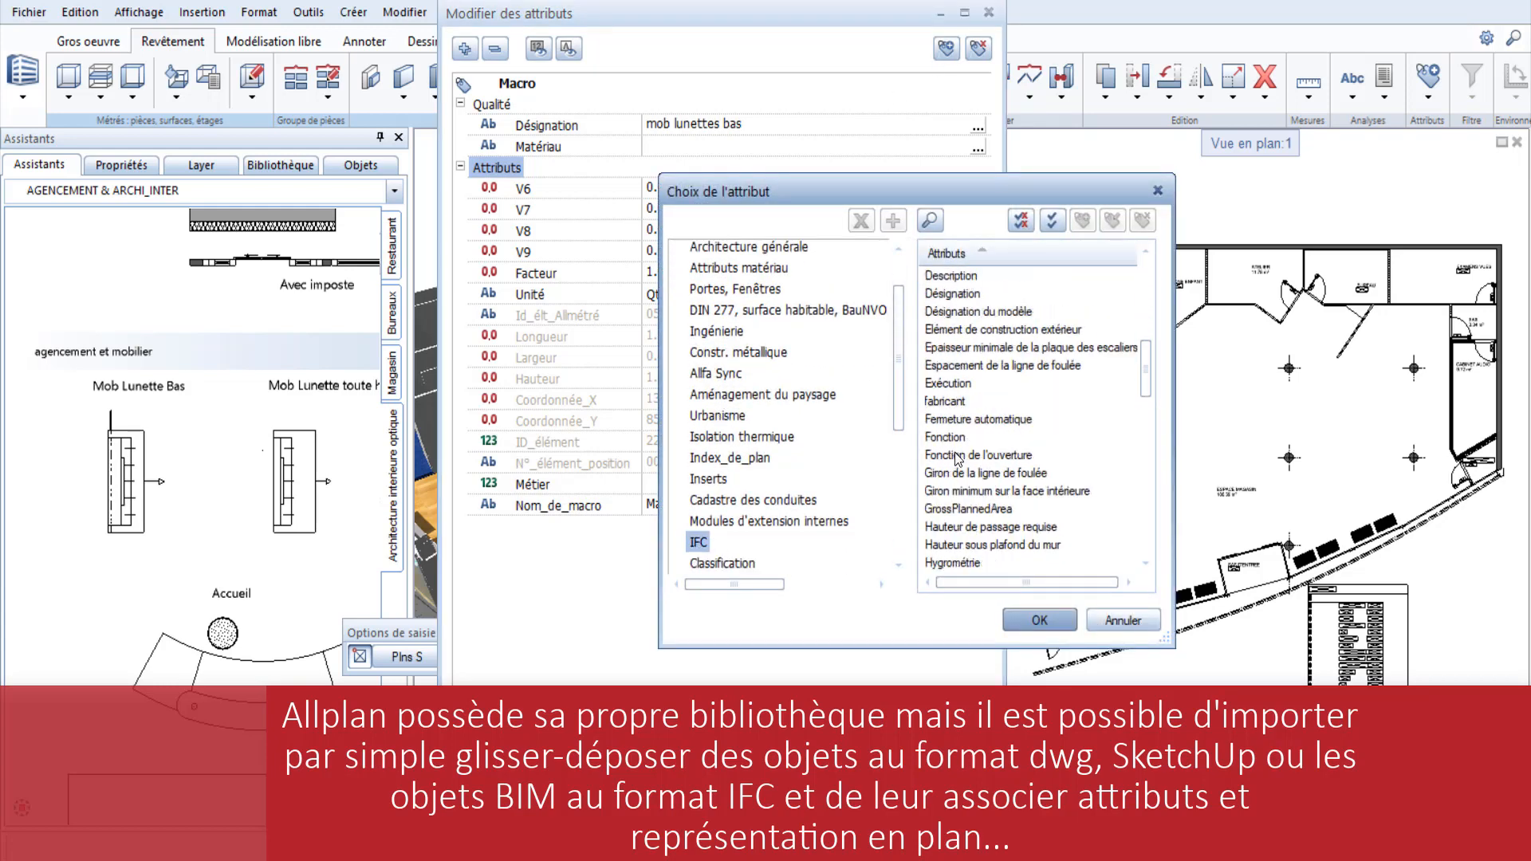
click(1062, 625)
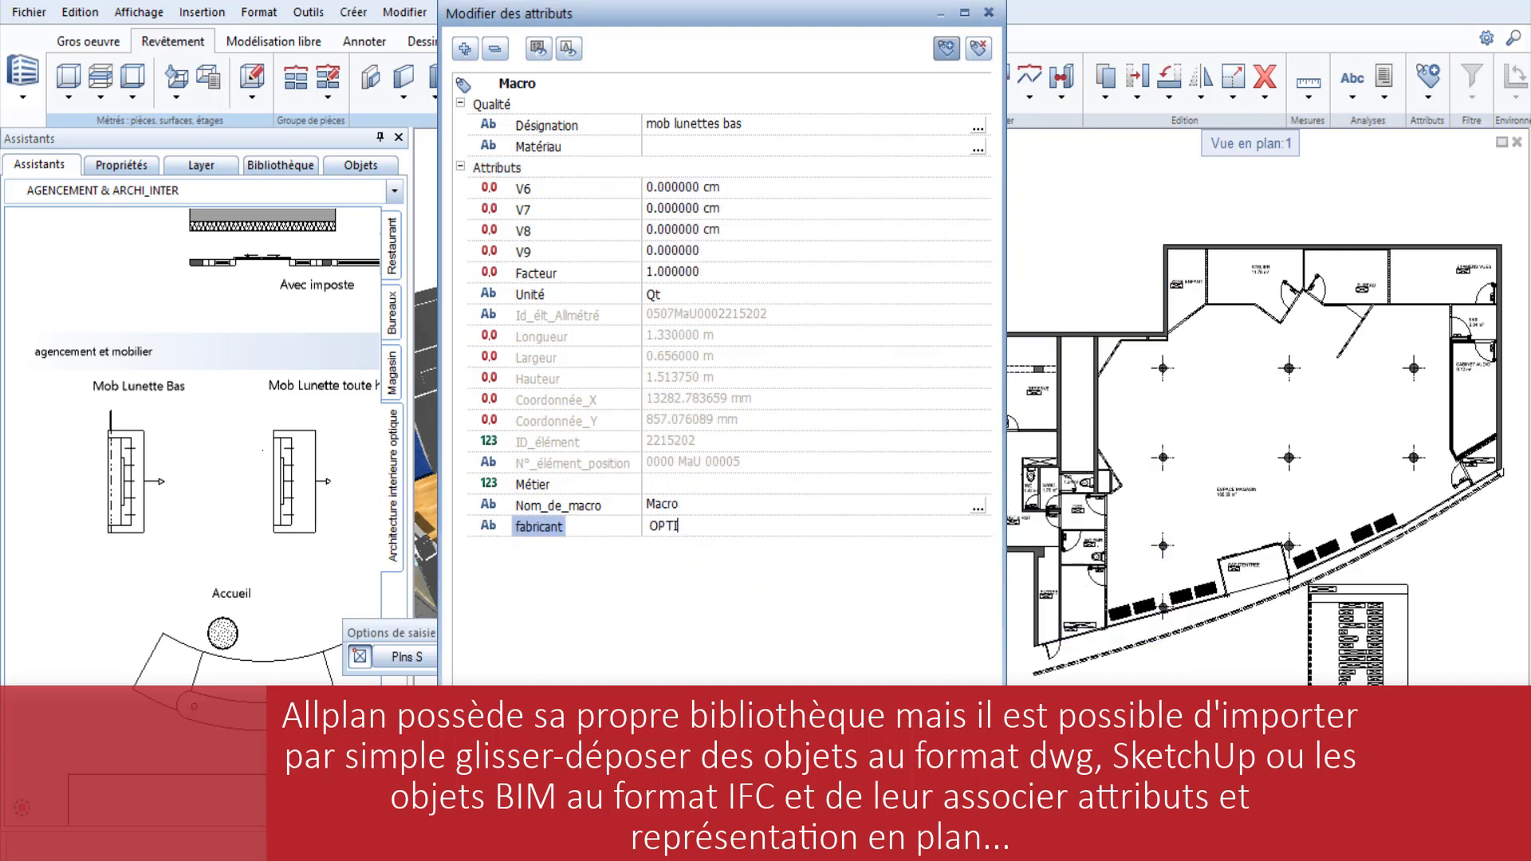
click(893, 833)
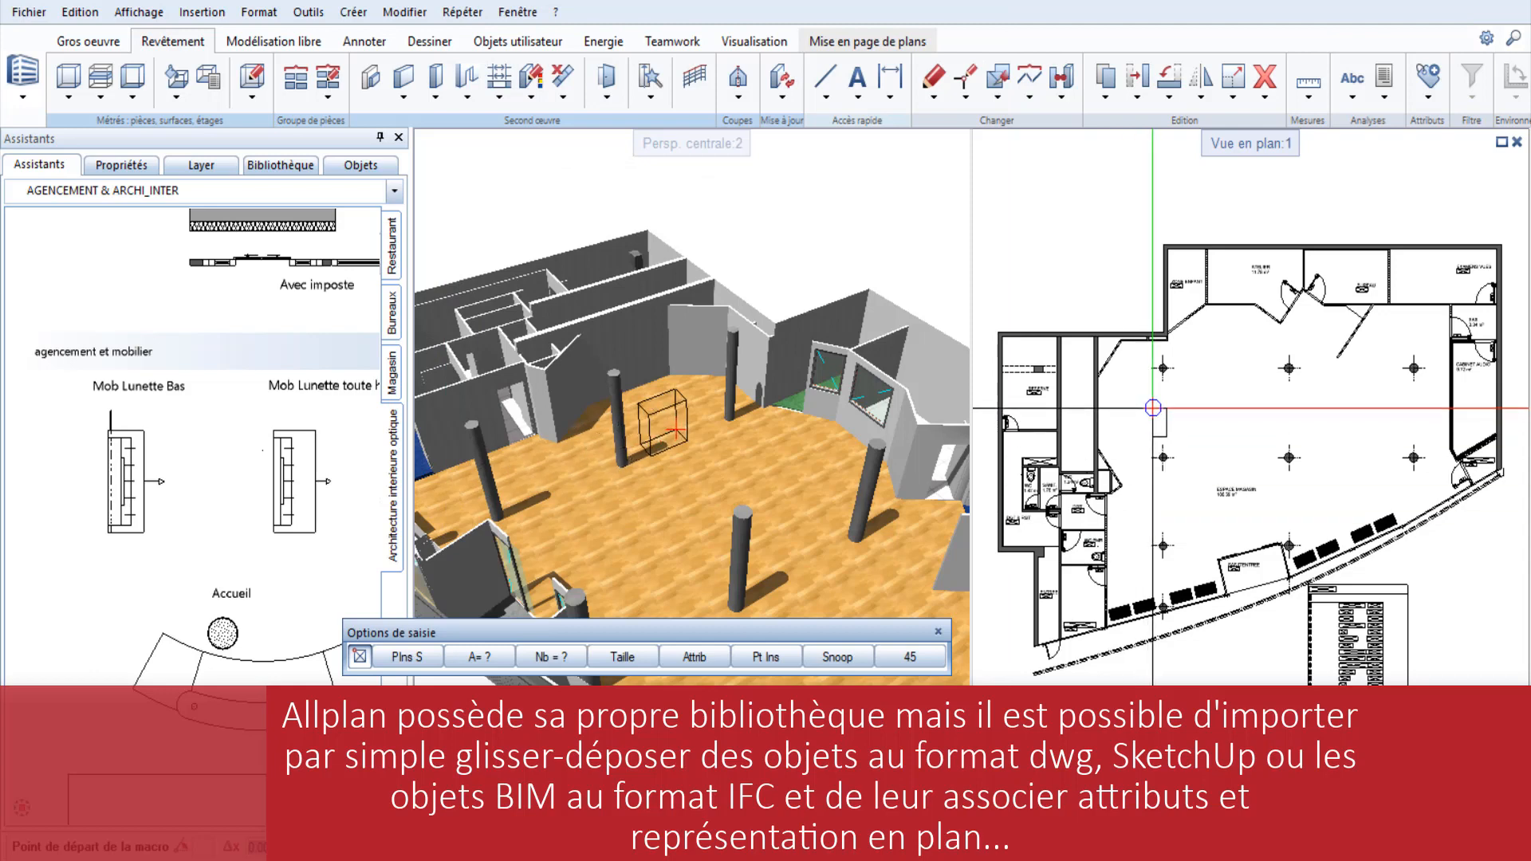
Place two Mob Lunette Bas display units at different angles near the western columns of the ESPACE MAGASIN.
click(1184, 448)
click(1232, 476)
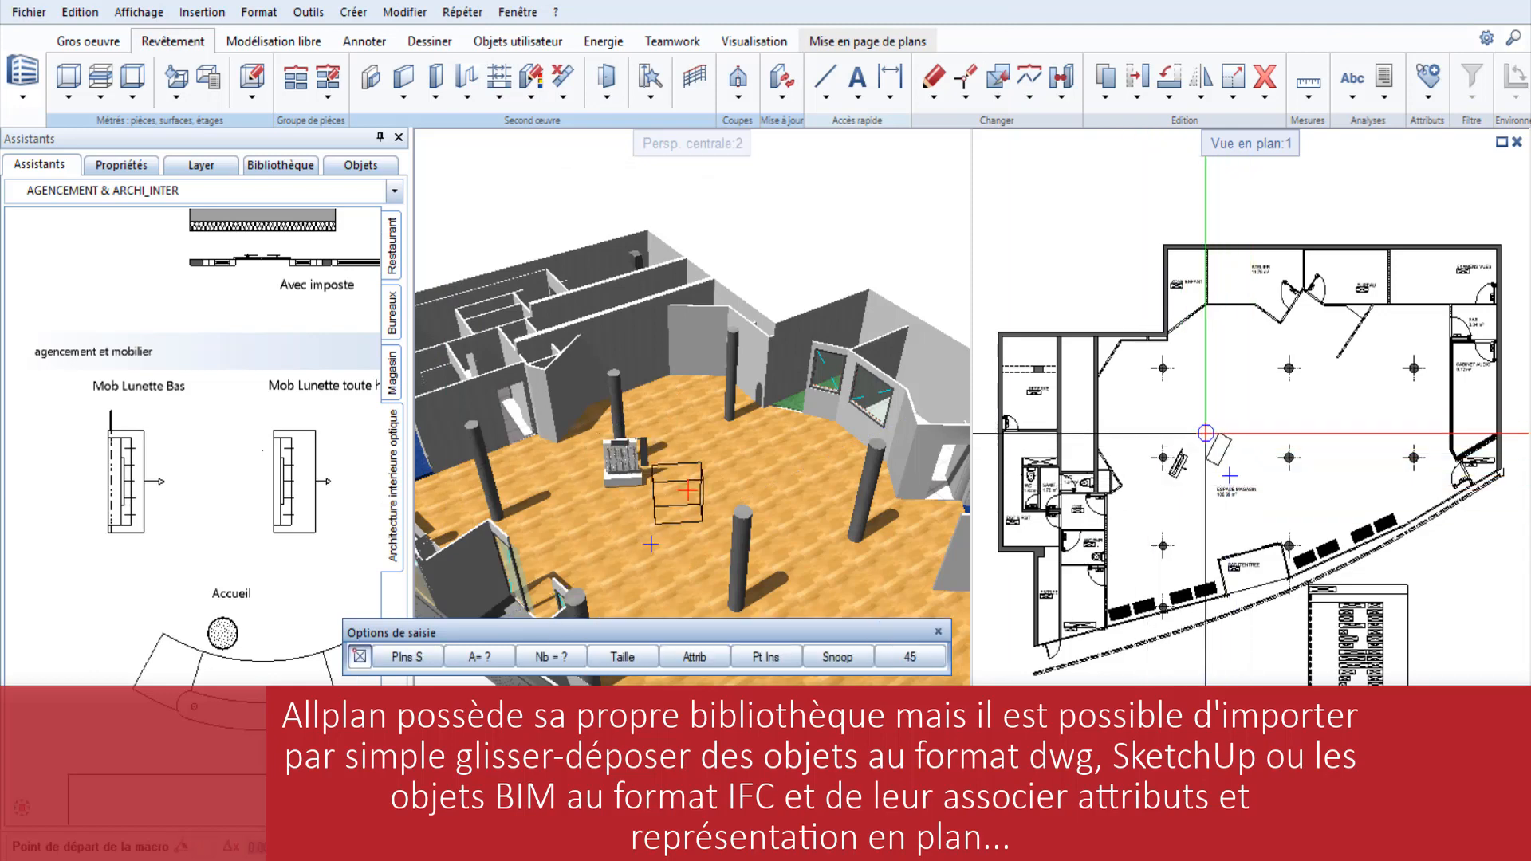
click(1186, 414)
click(1173, 400)
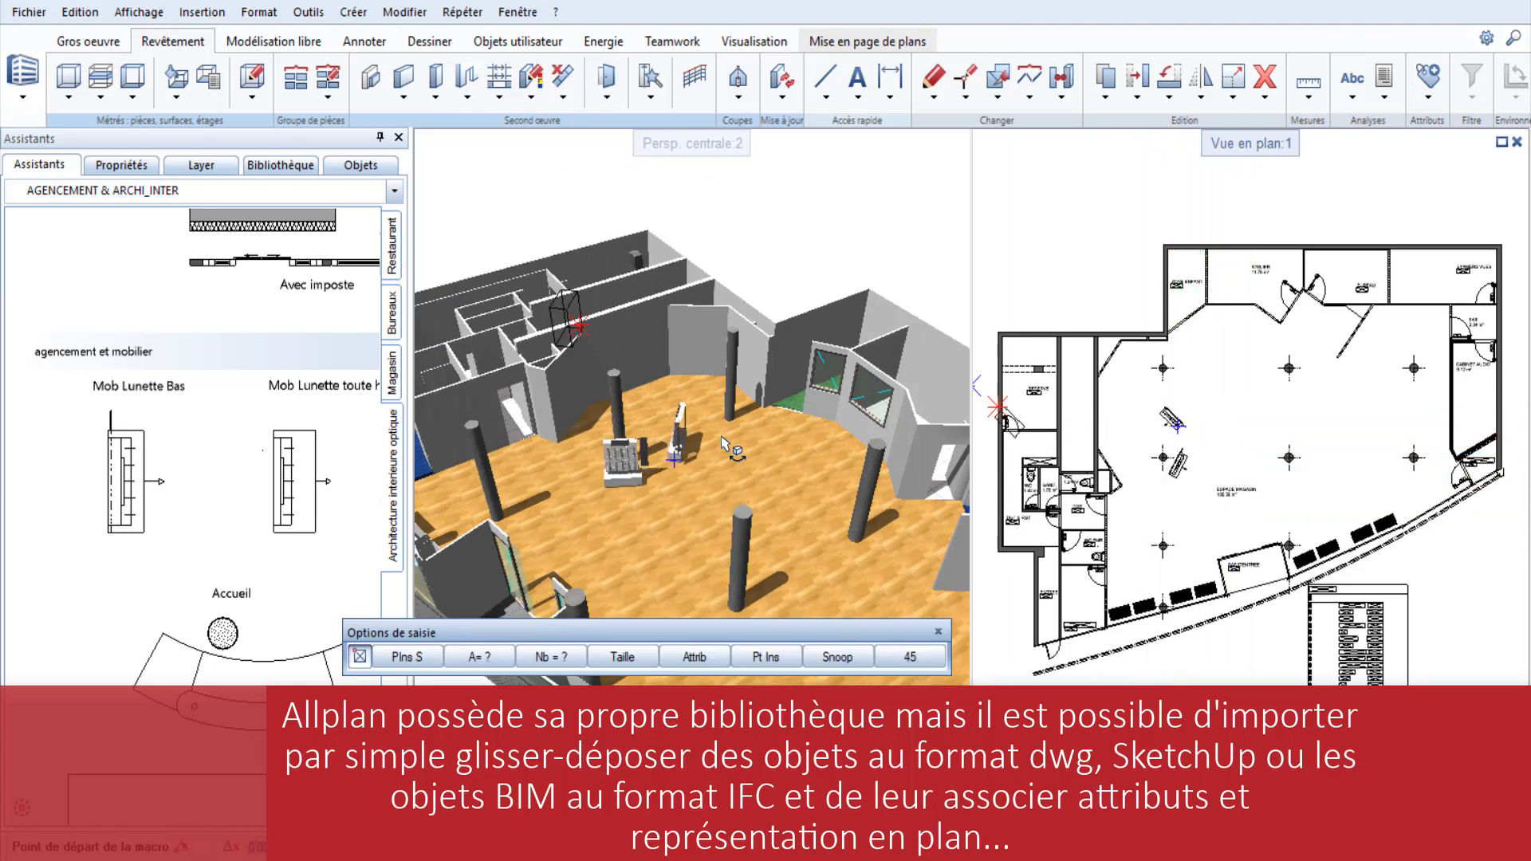
Place two full-height Mob Lunette display units side by side against the west wall of the ESPACE MAGASIN, facing the room.
key(Escape)
double_click(250, 461)
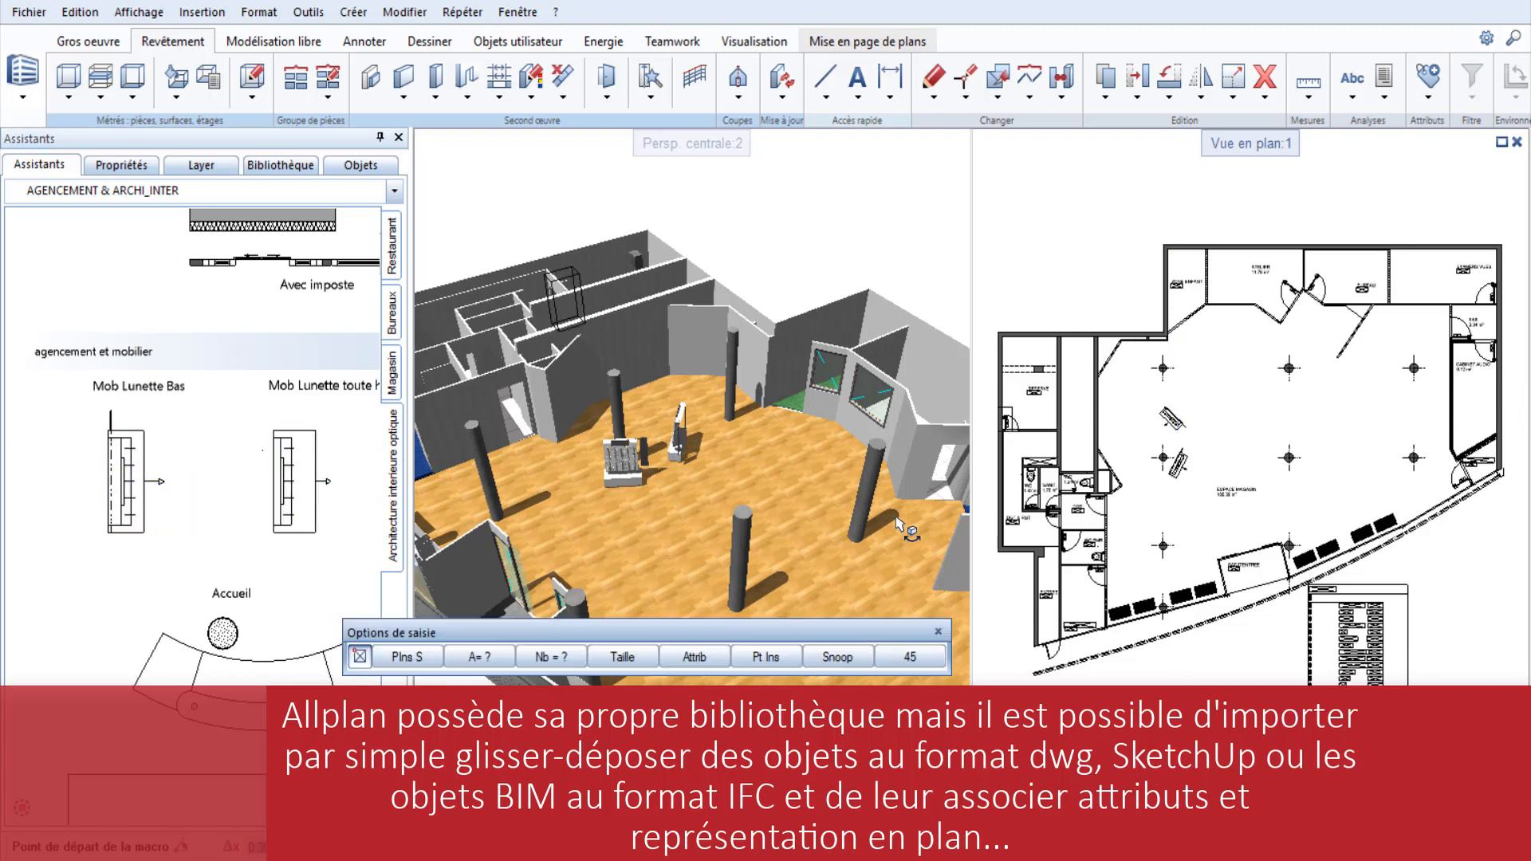
scroll(1100, 391, up, 3)
click(1093, 376)
click(1093, 376)
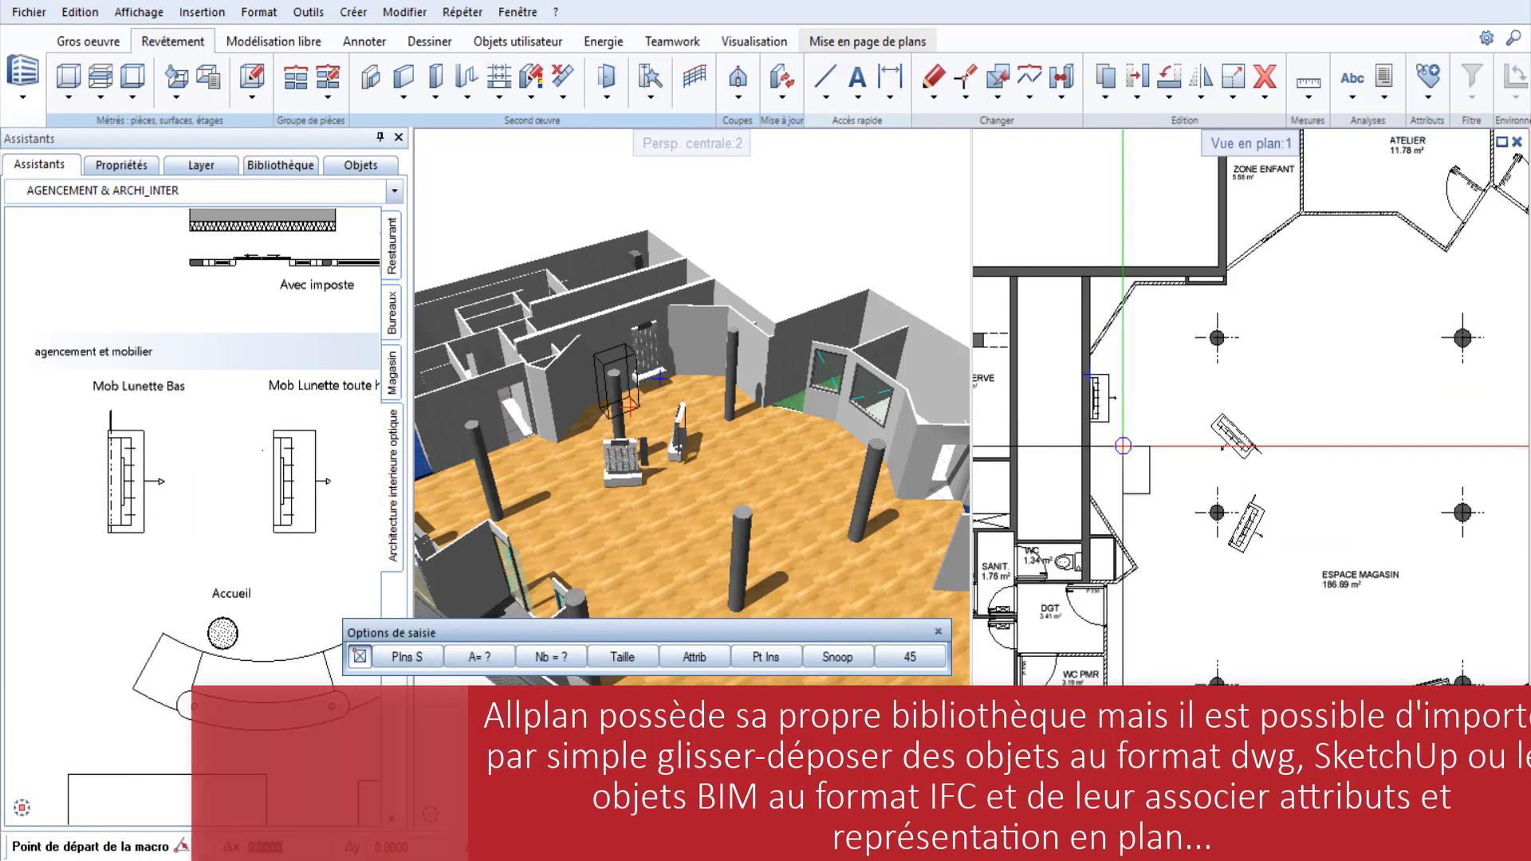
click(1090, 438)
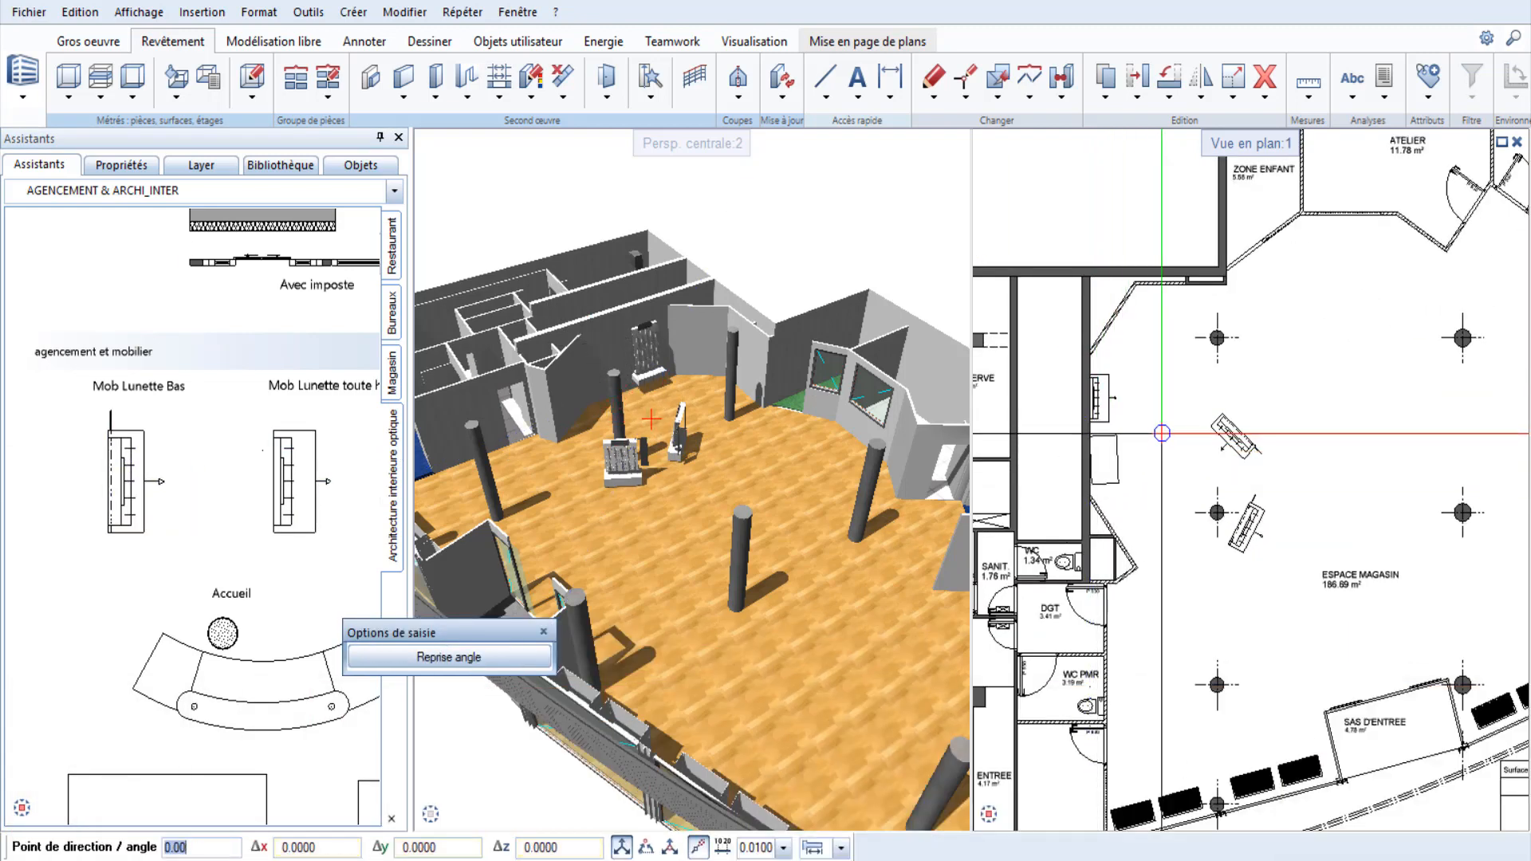
click(1162, 436)
scroll(670, 356, up, 4)
key(Escape)
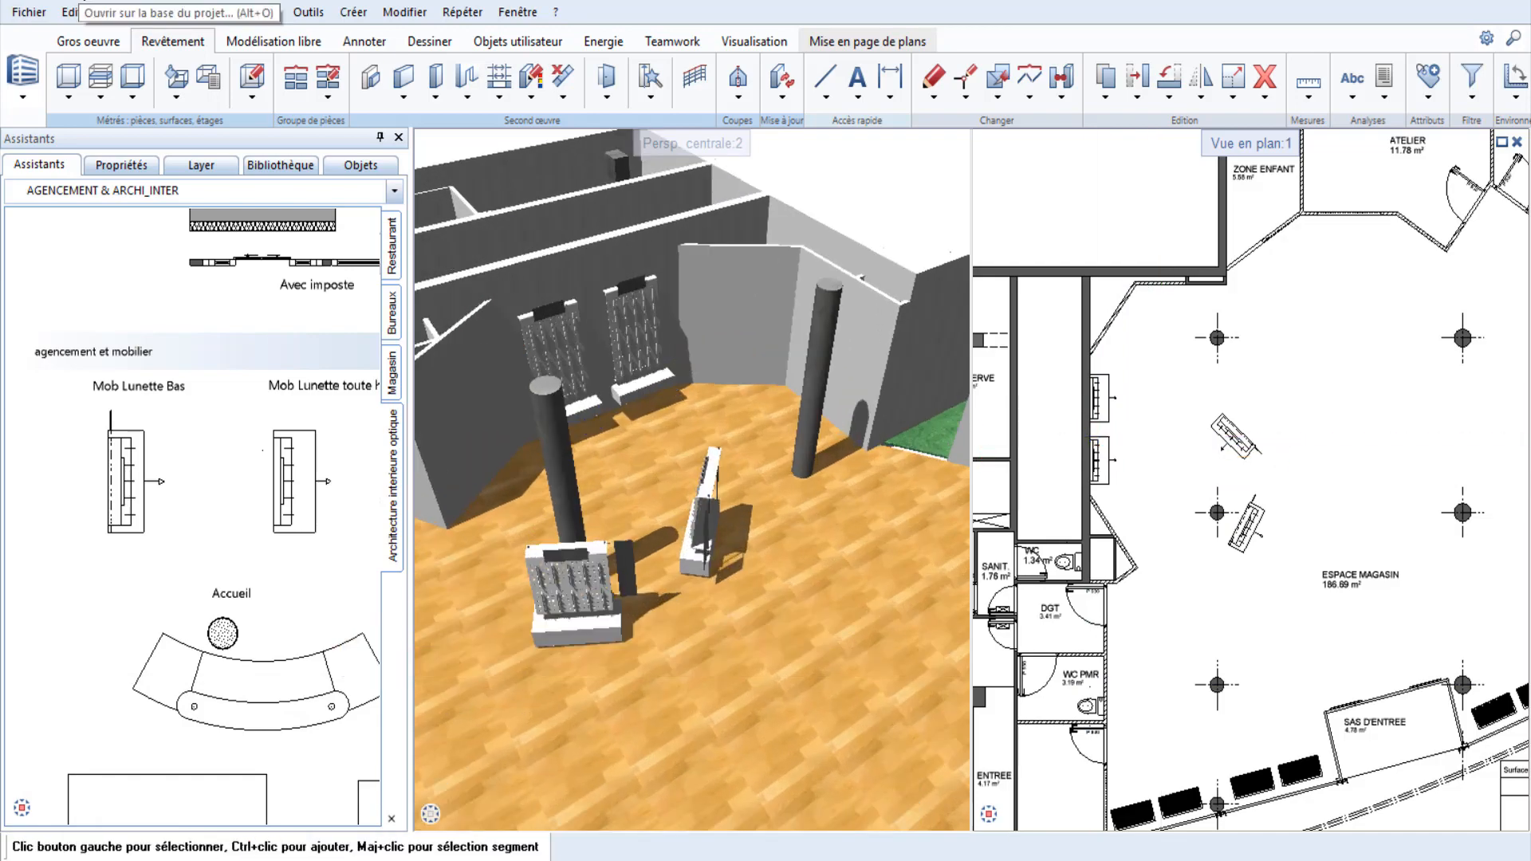
Load the project files containing the complete furniture layout and collapse the assistant palette to enlarge the views.
click(78, 1)
click(202, 544)
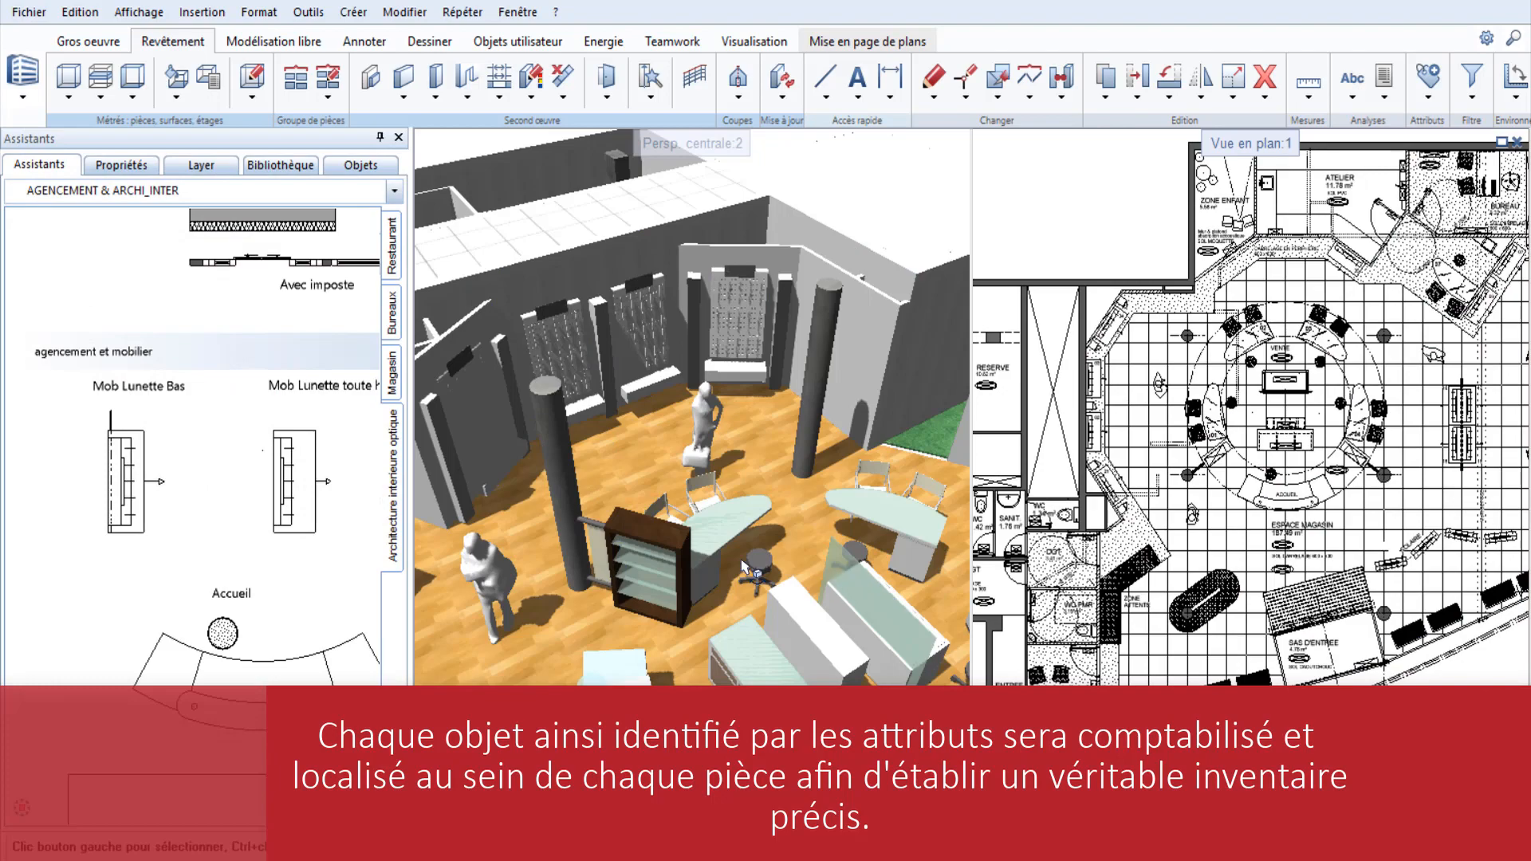
scroll(691, 482, down, 3)
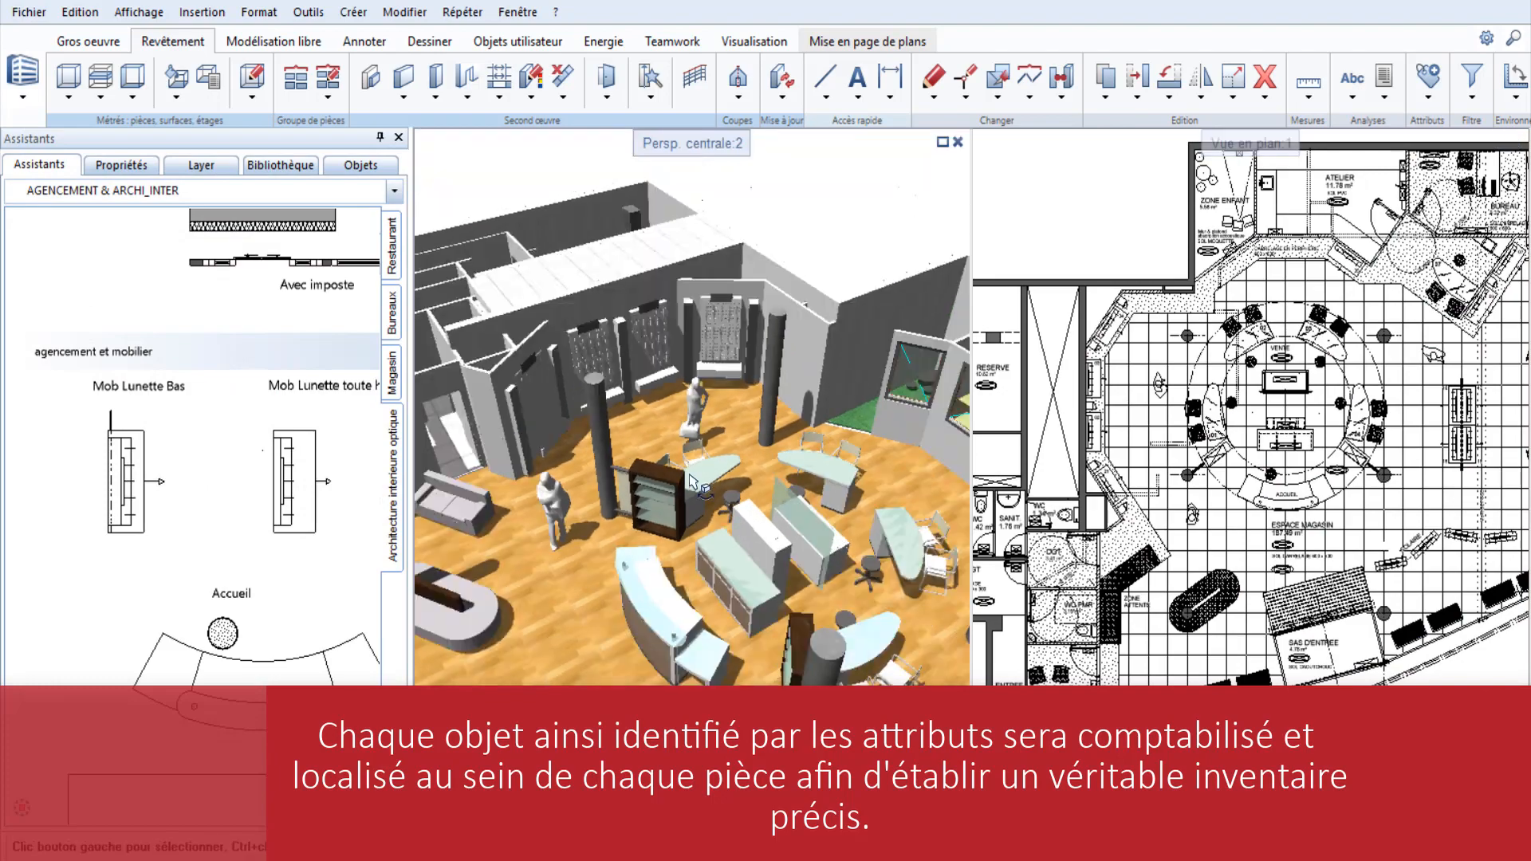
click(380, 137)
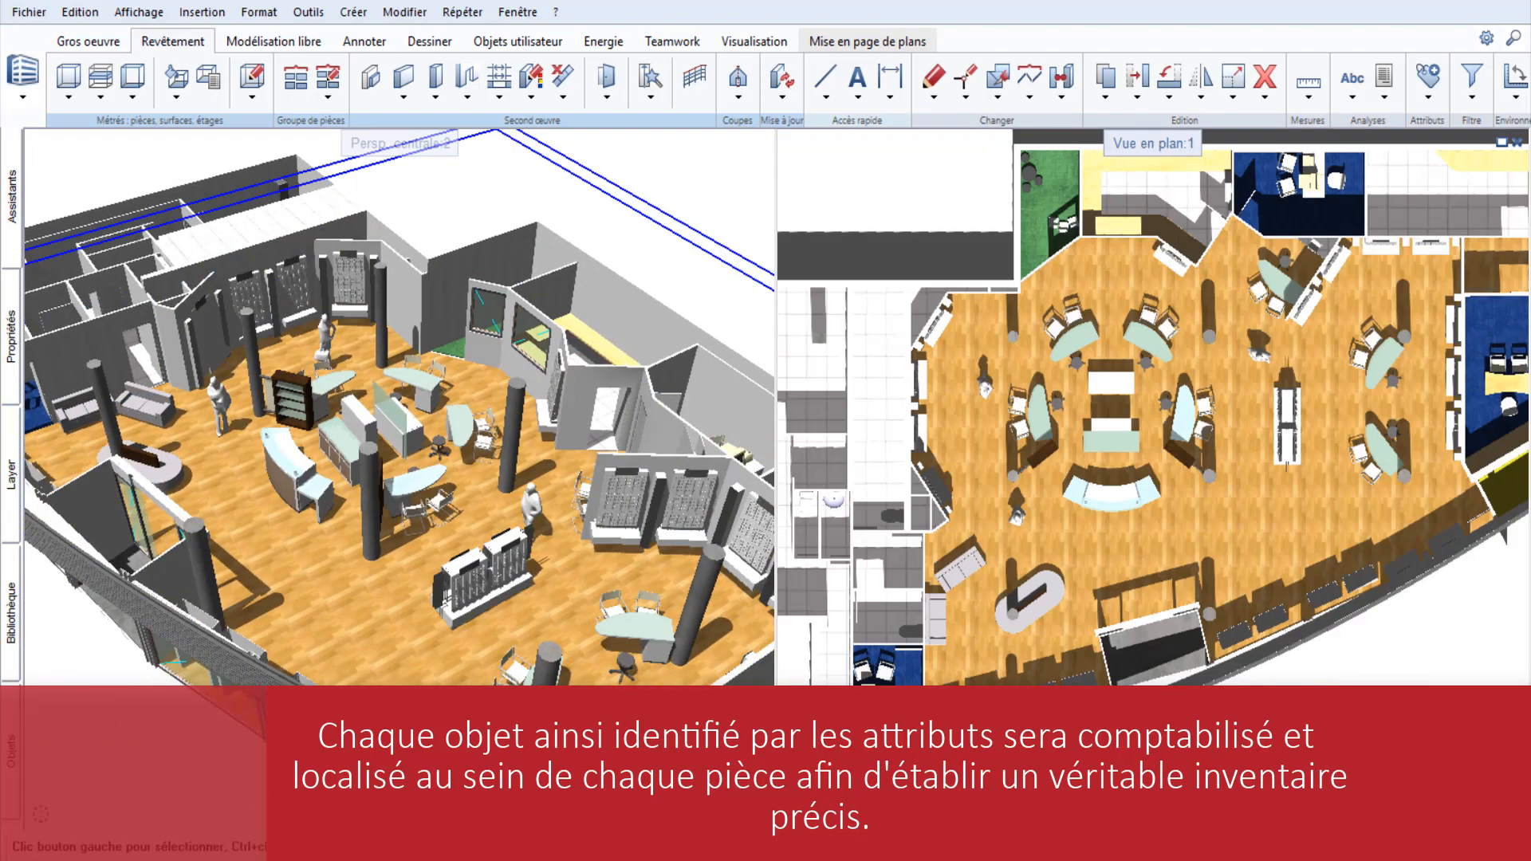
Generate the Catalogue de pièces report for the whole furnished plan.
click(1385, 80)
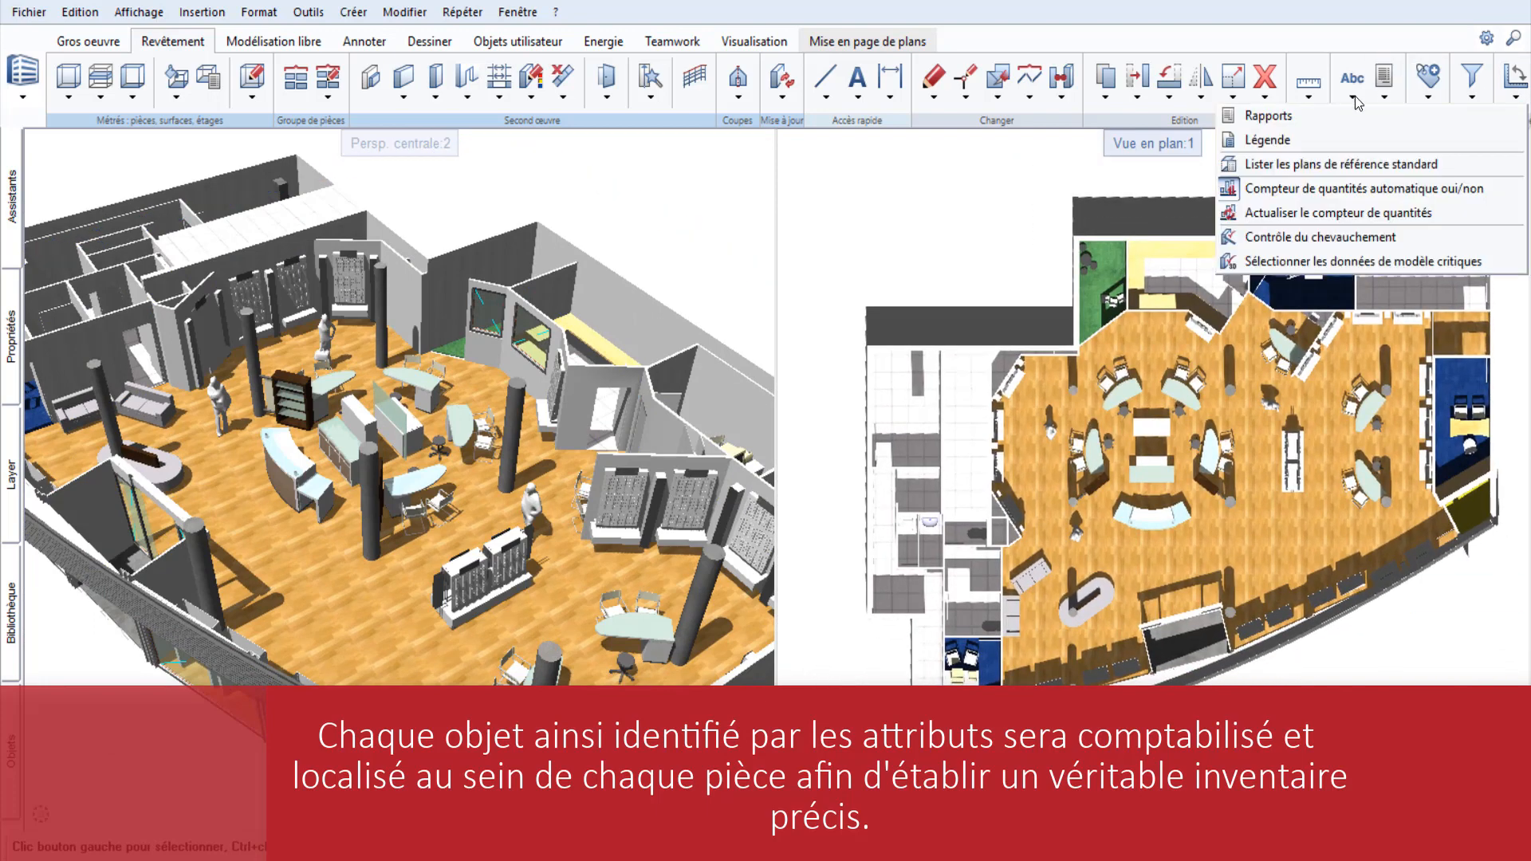
click(1268, 116)
click(1300, 567)
drag(1080, 324, 1521, 657)
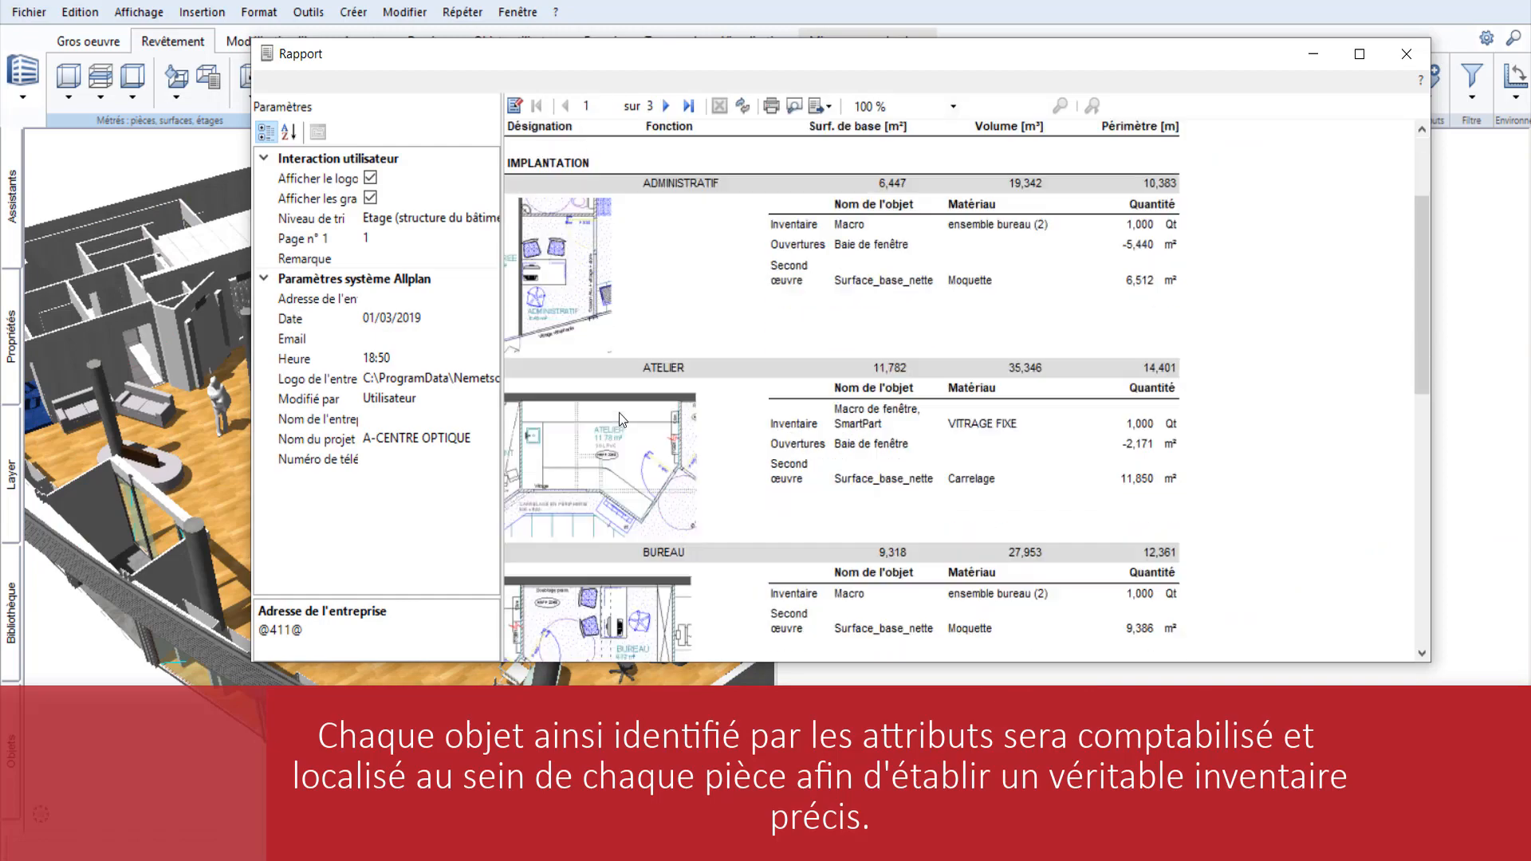
Review the report's room-by-room inventory, including the ESPACE MAGASIN furniture and floor quantities, and close it.
scroll(619, 414, down, 10)
scroll(616, 428, up, 10)
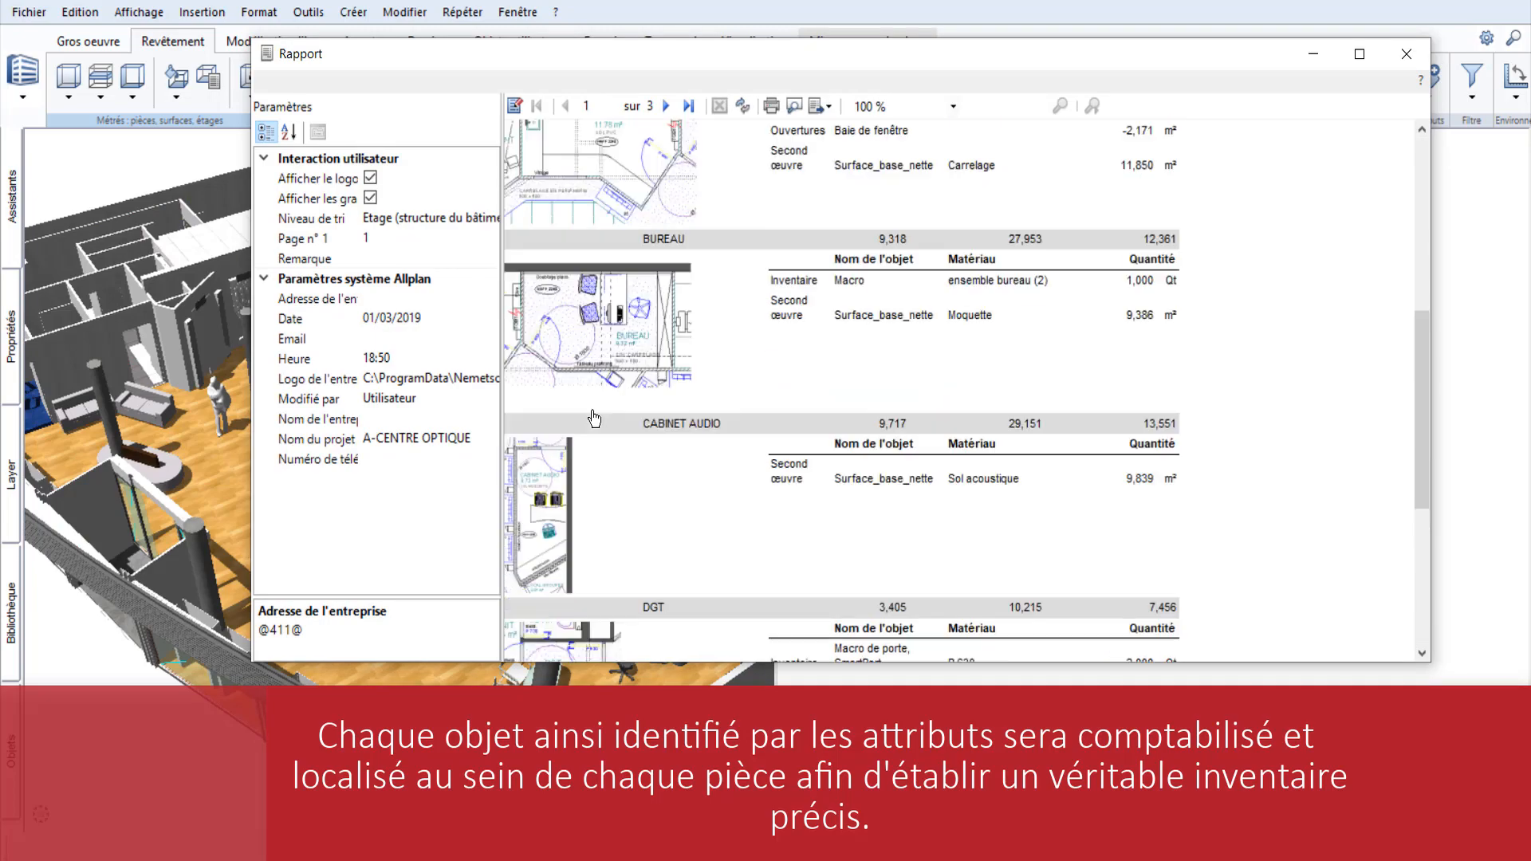
click(666, 106)
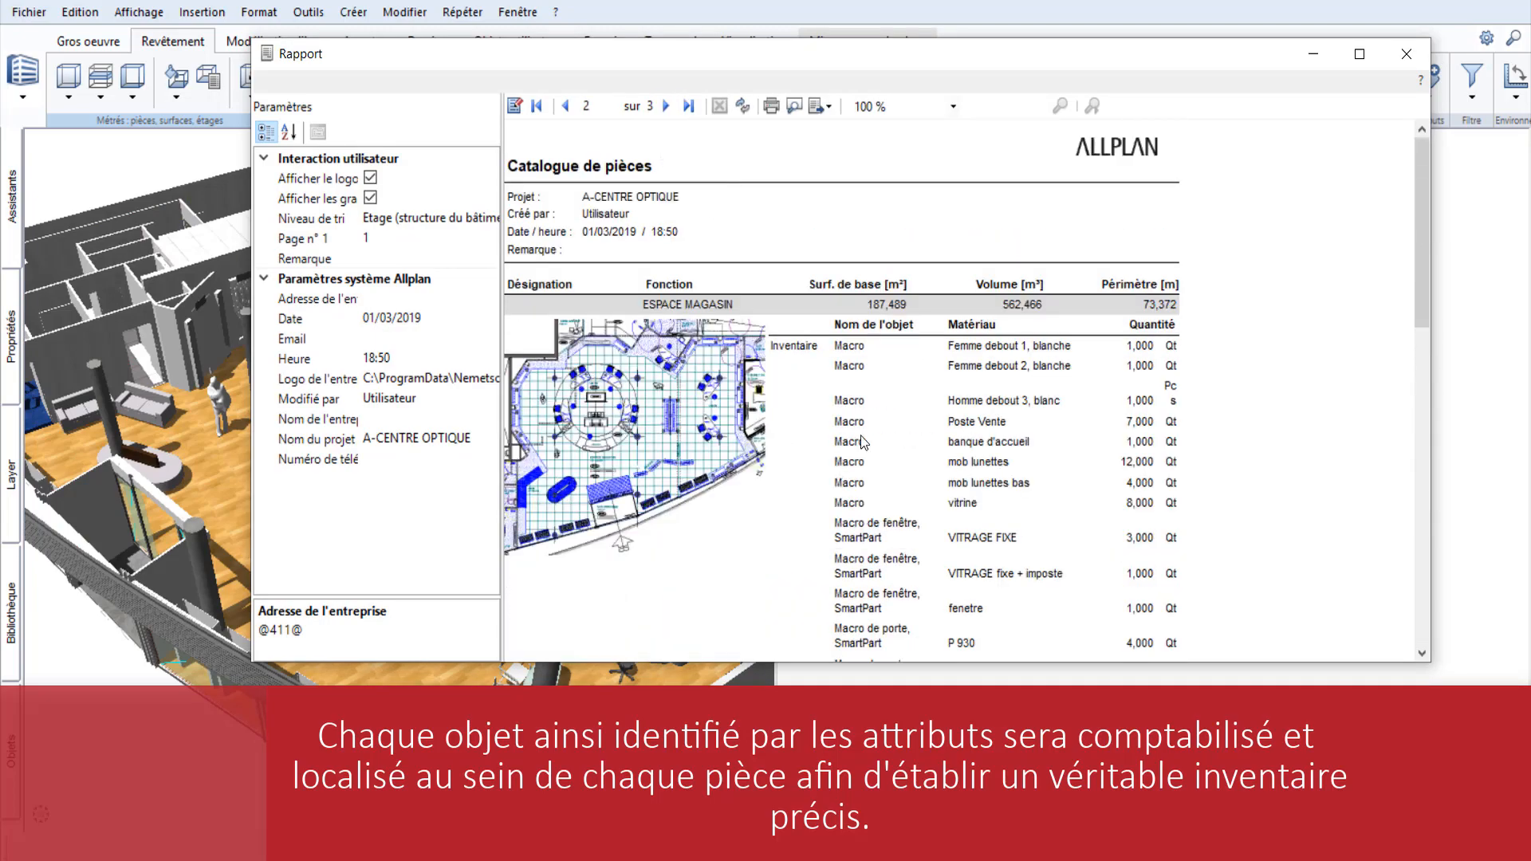
scroll(937, 289, down, 3)
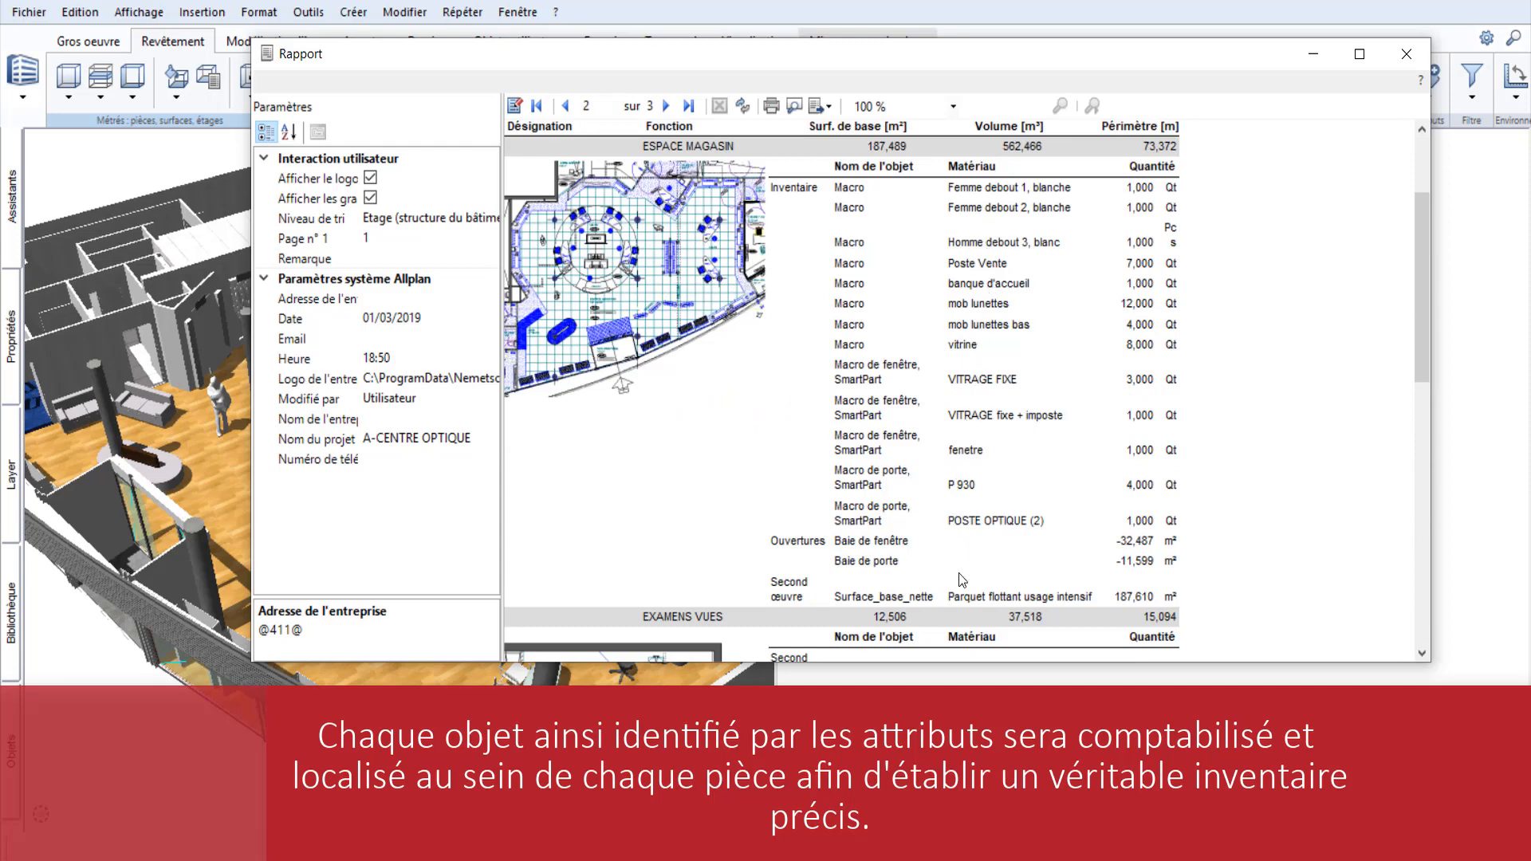
scroll(862, 478, up, 1)
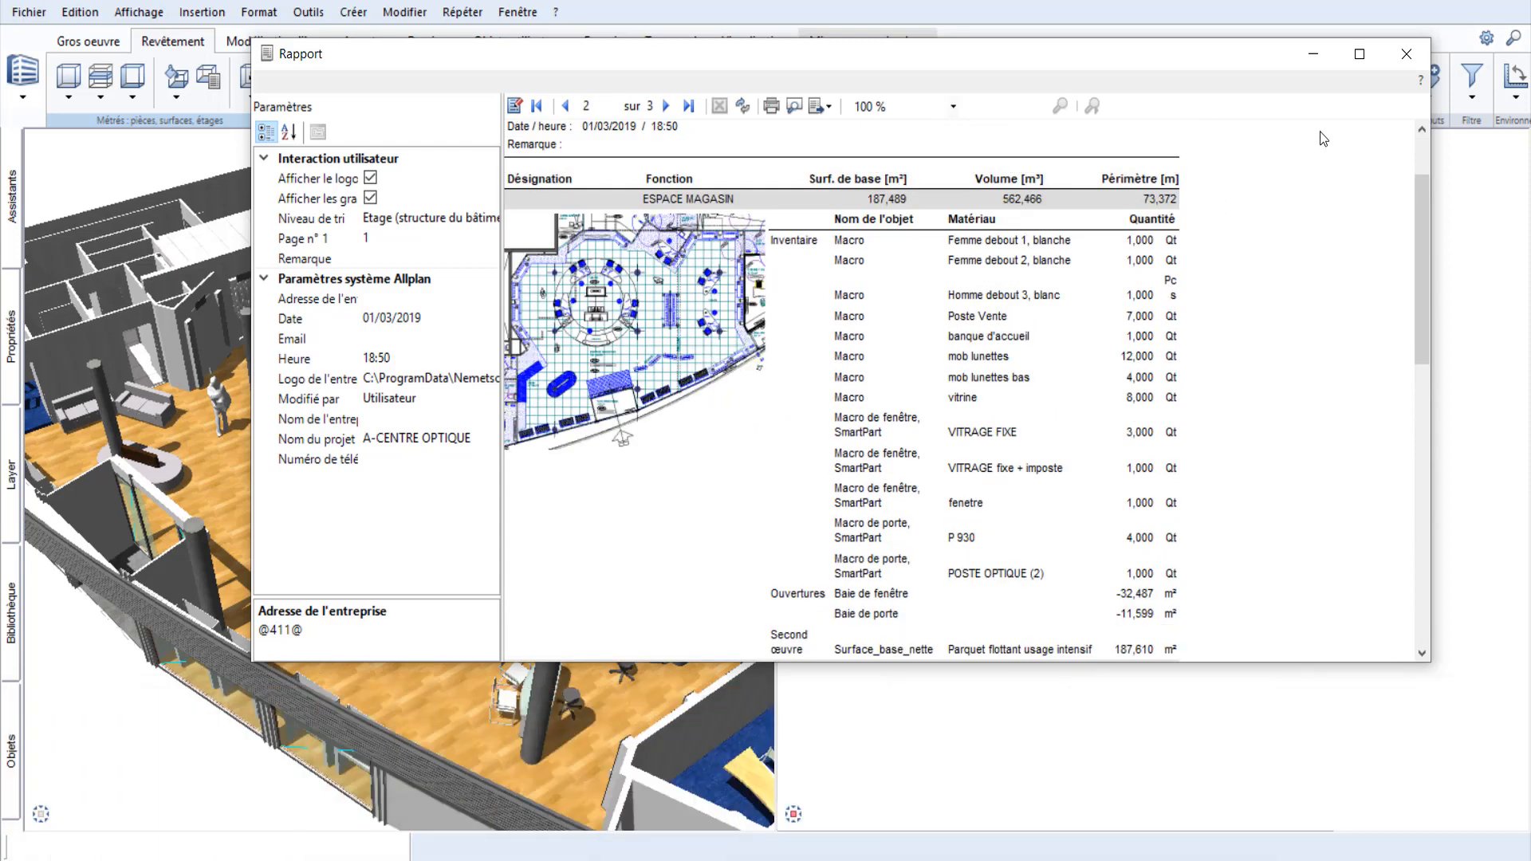
click(1407, 55)
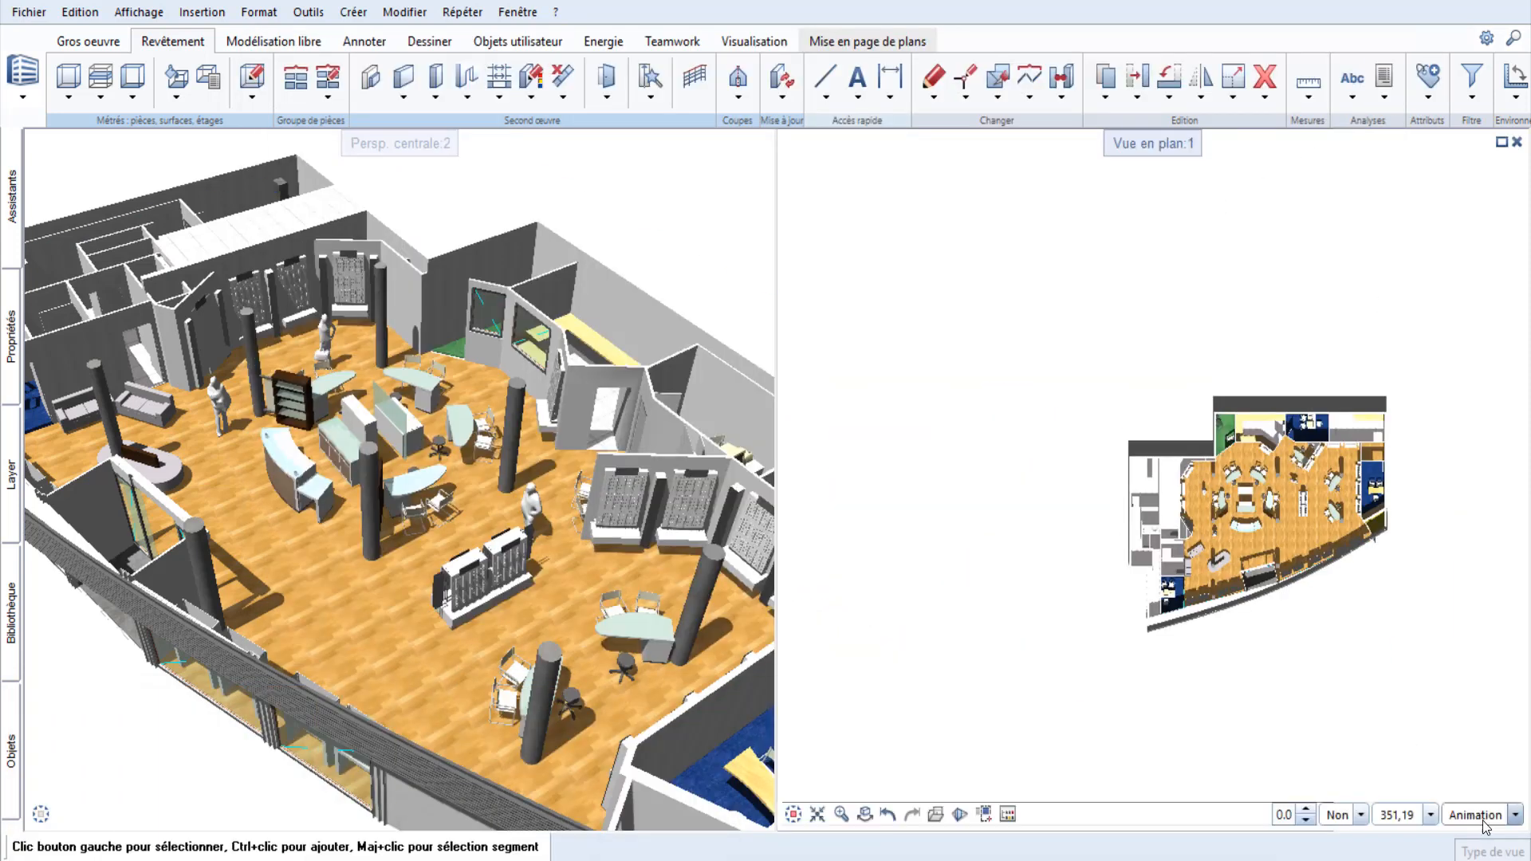
Define a horizontal section line about 27 m long across the wireframe shop plan, with its depth reaching past the north wall.
scroll(1264, 558, up, 5)
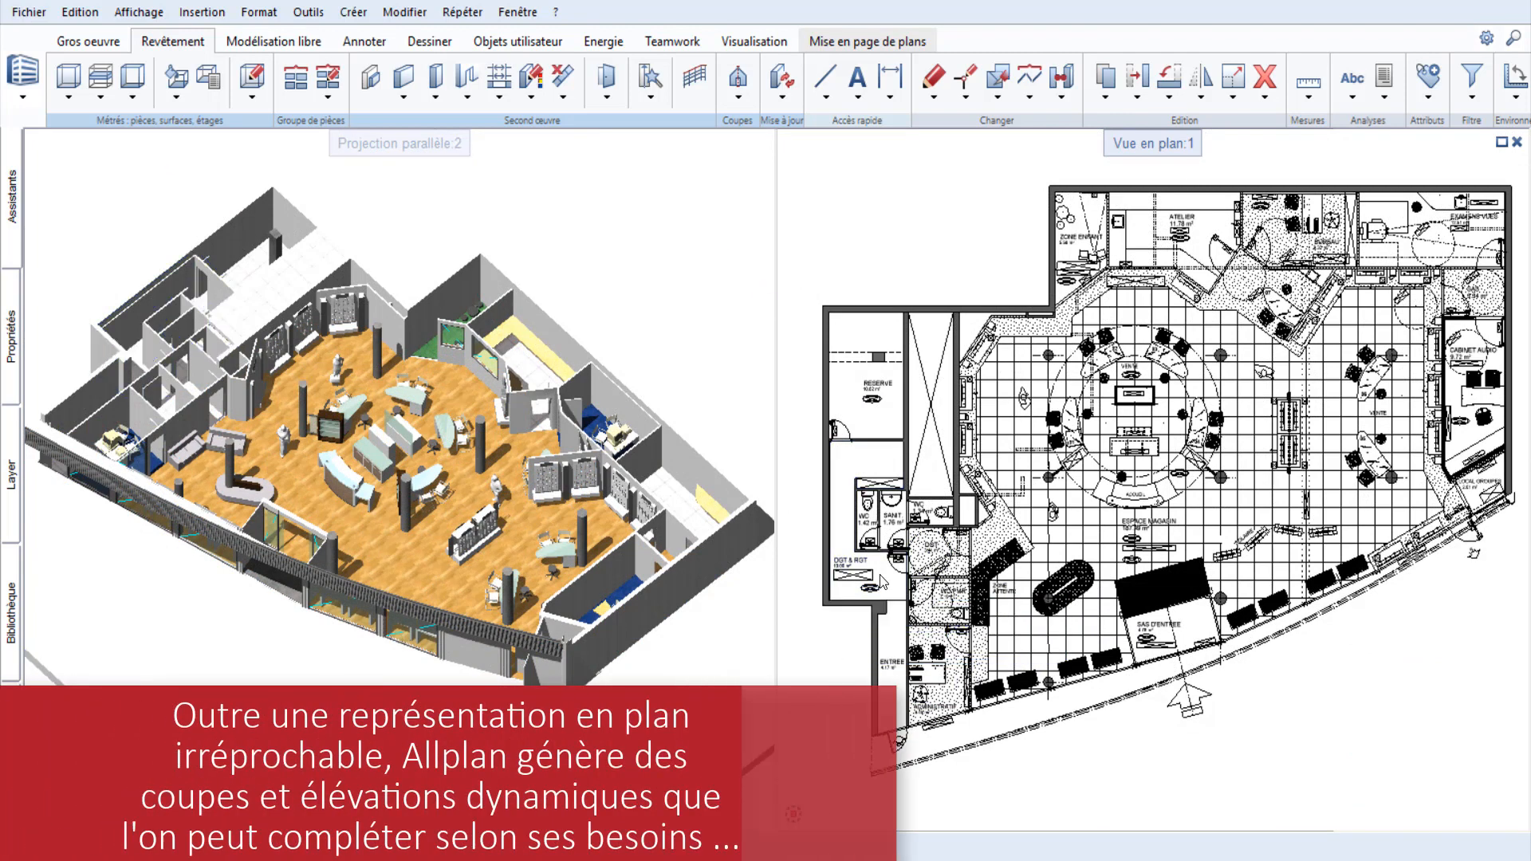
mouse_move(784, 836)
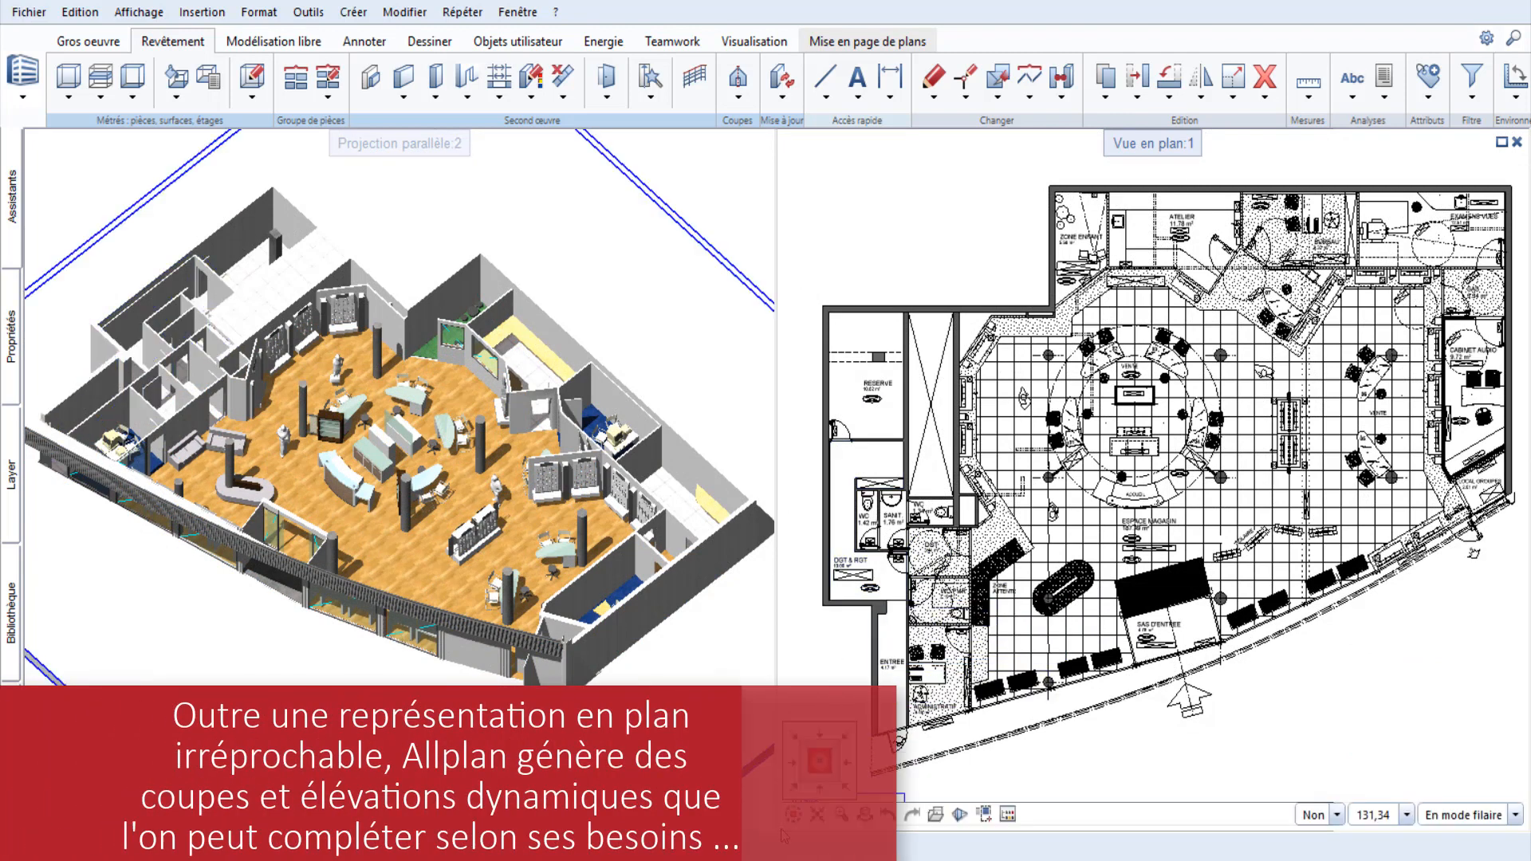
click(819, 815)
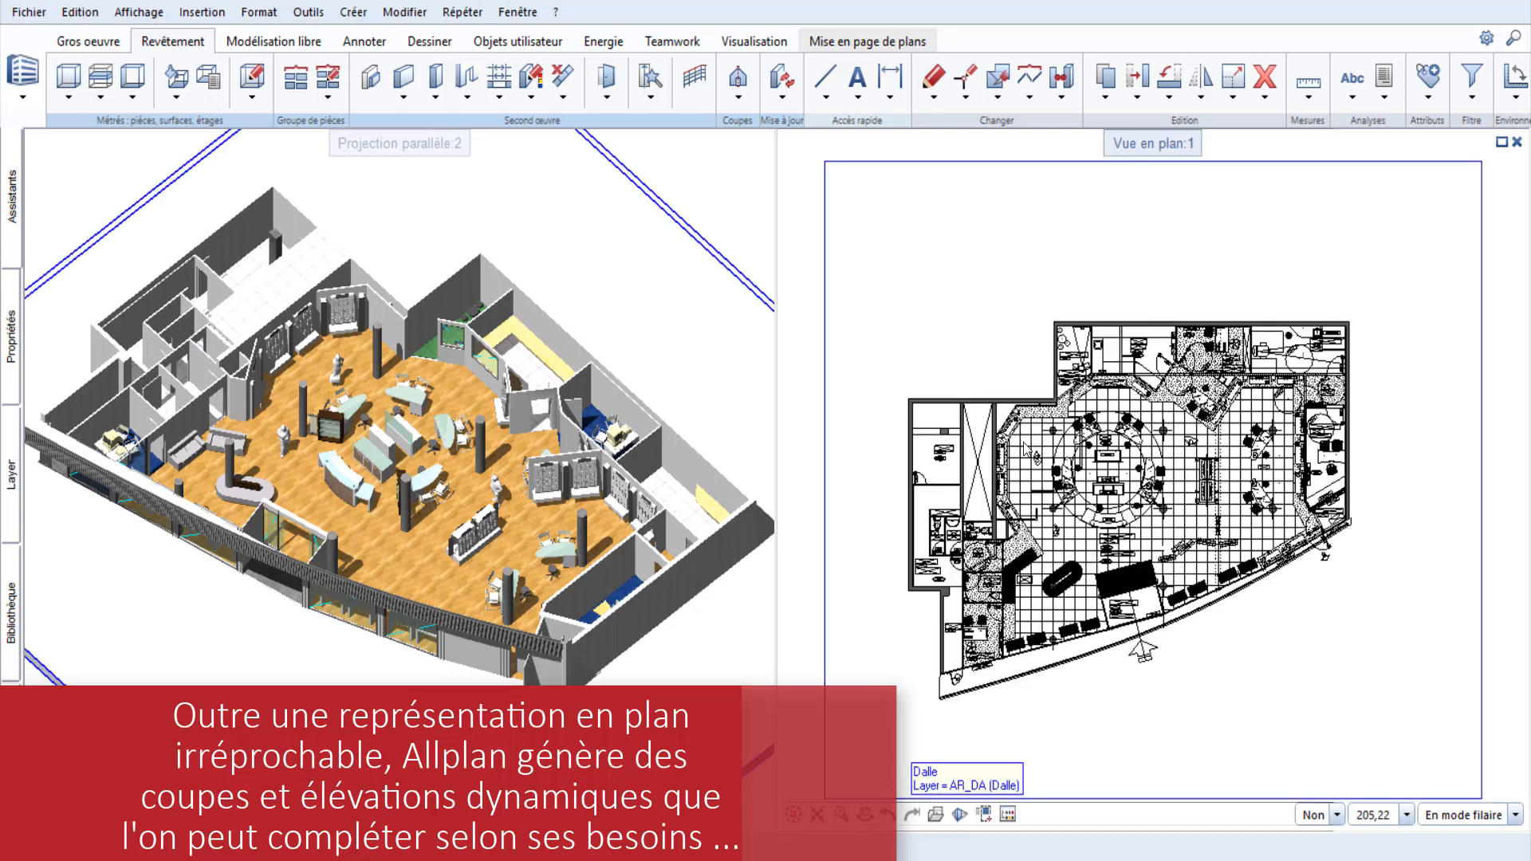
click(738, 80)
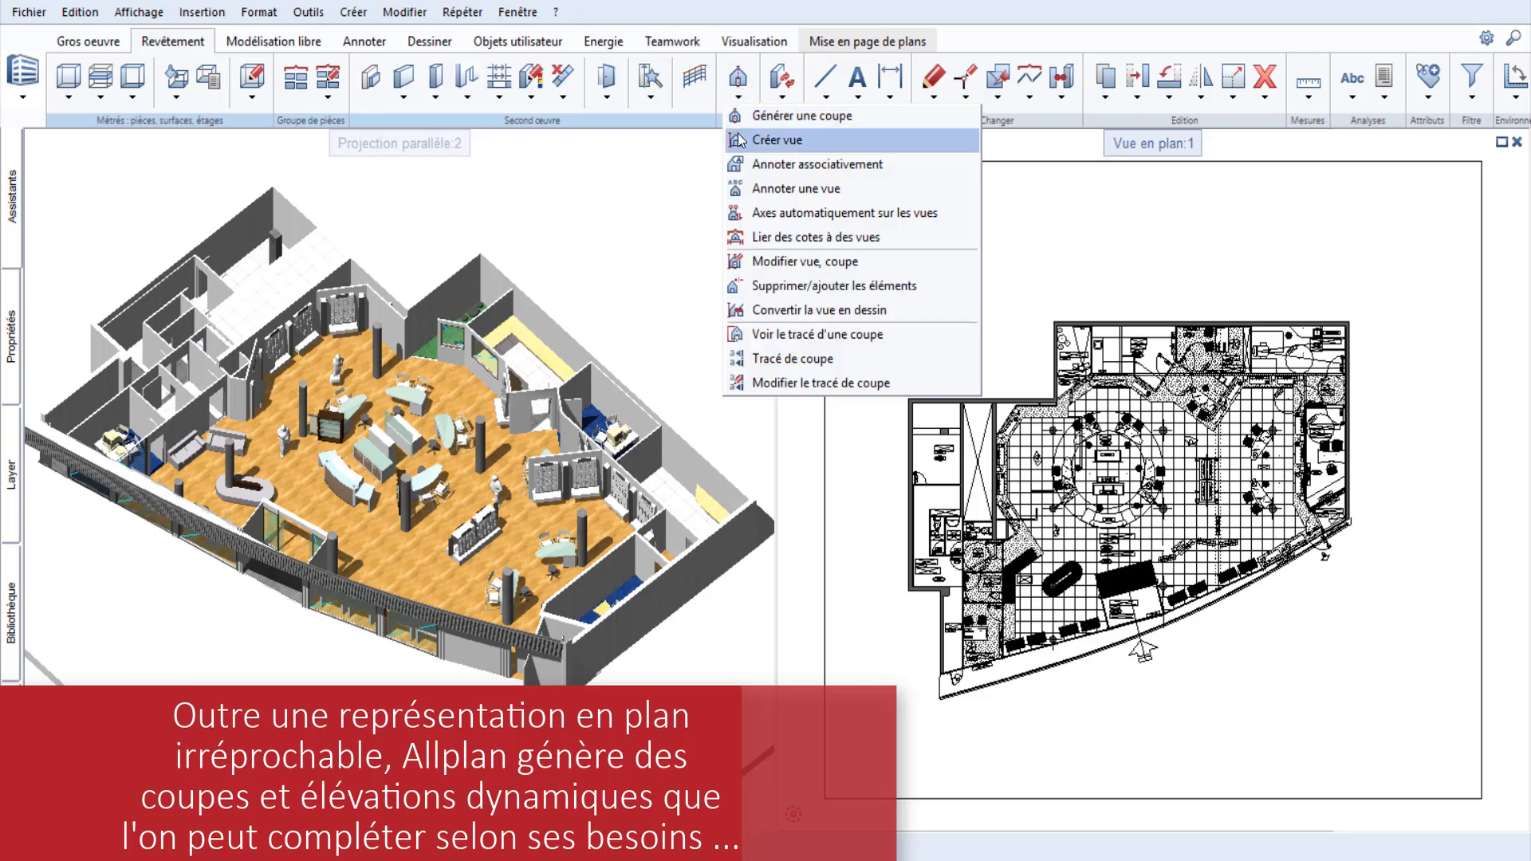
click(777, 140)
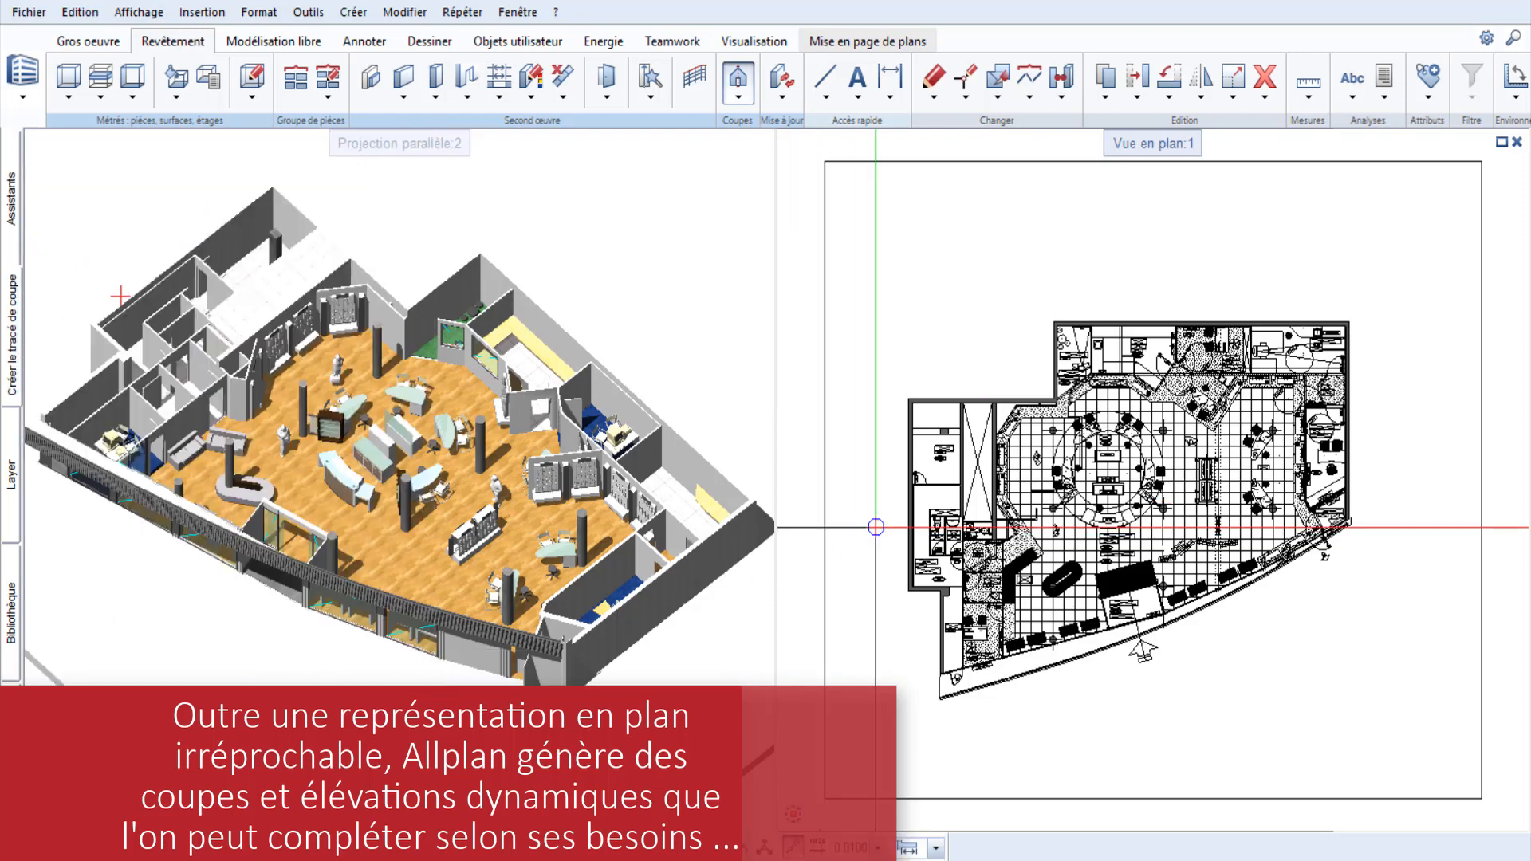
click(882, 530)
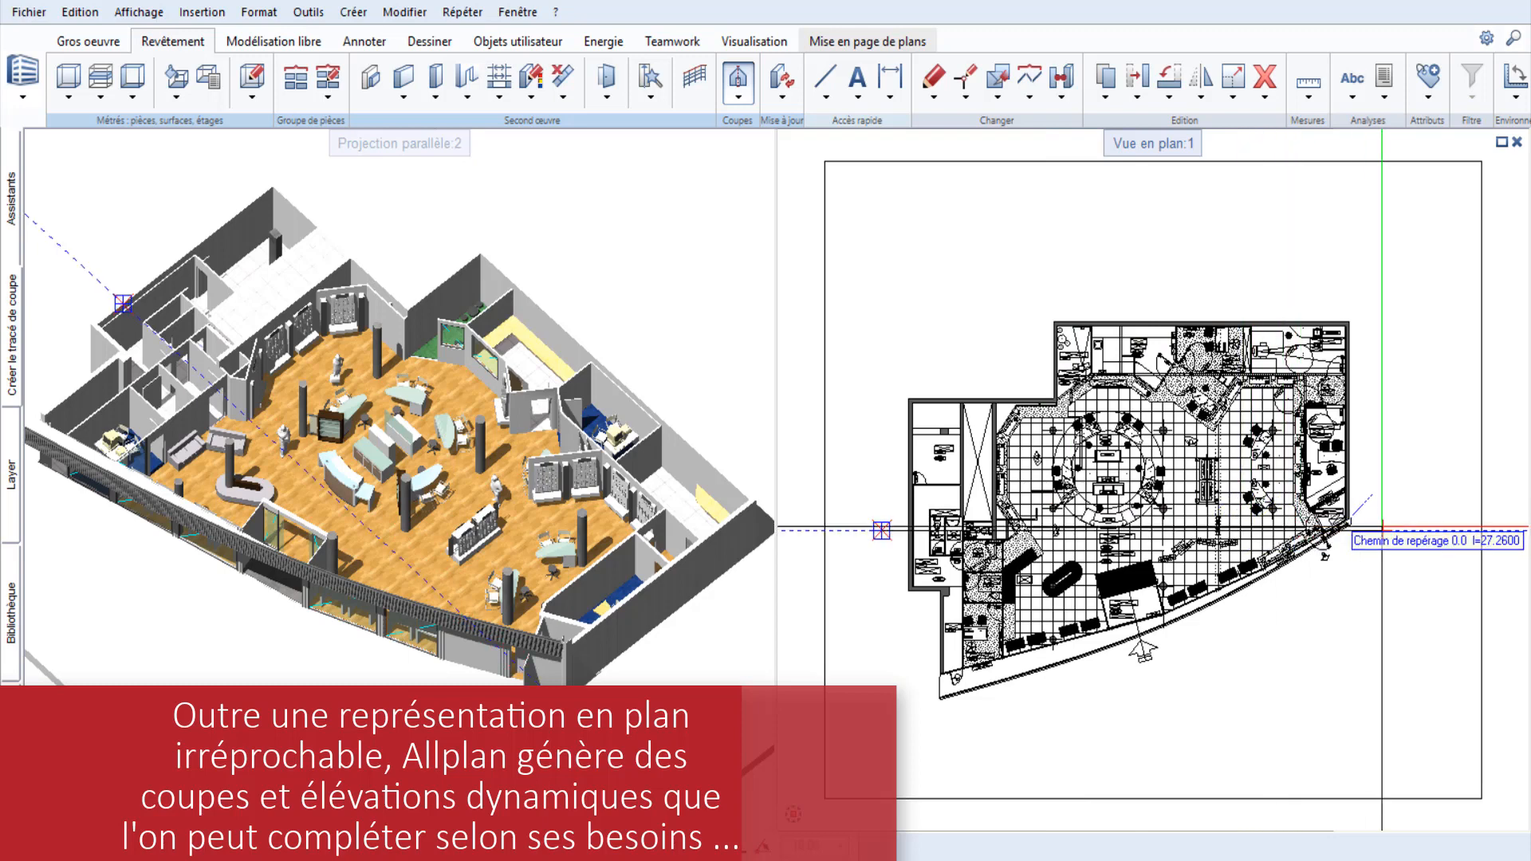
click(1381, 526)
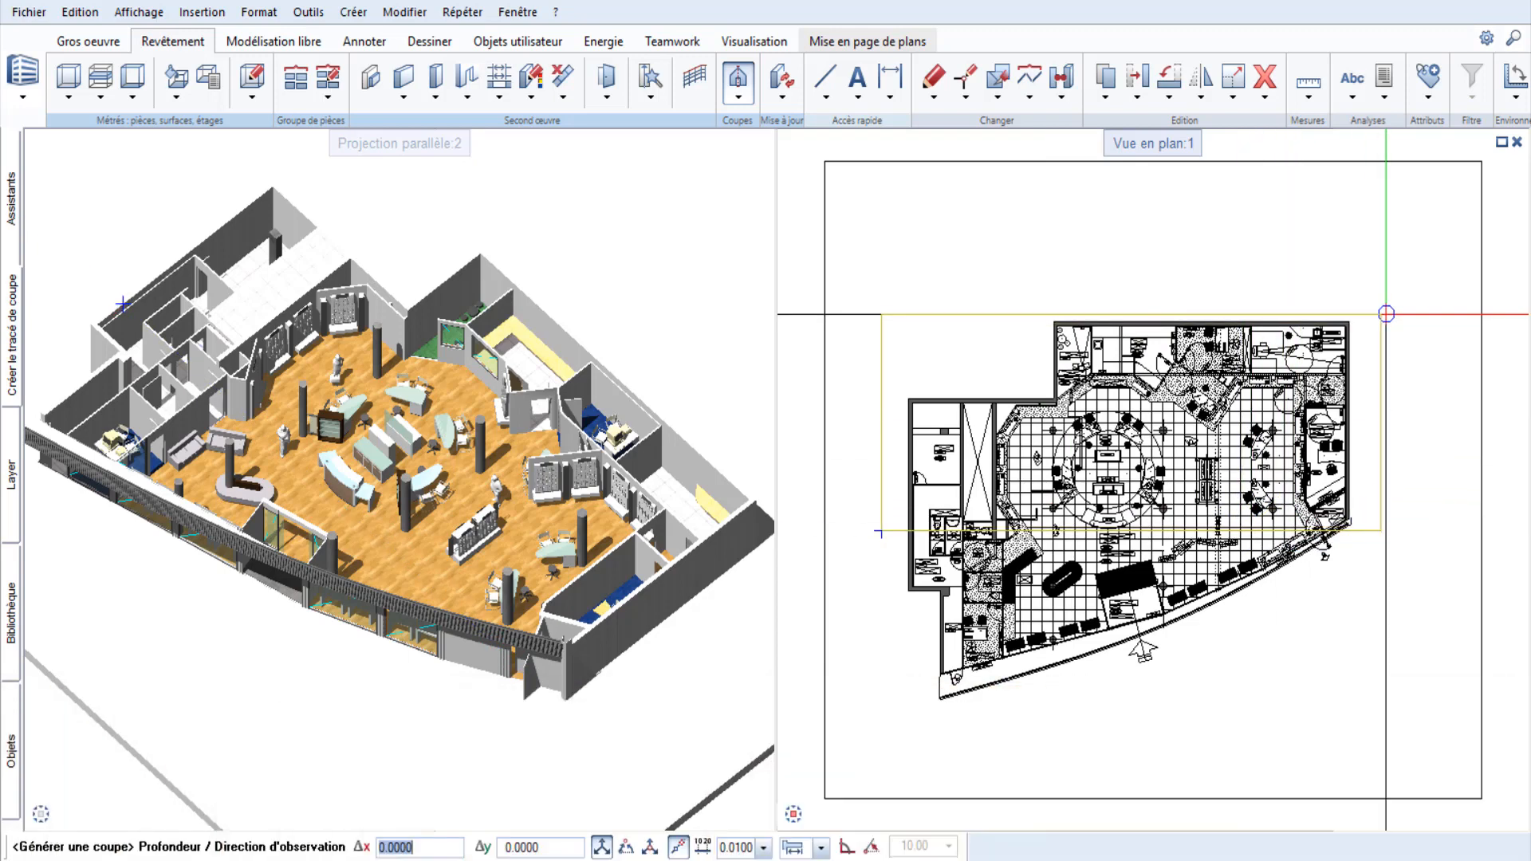
click(1386, 313)
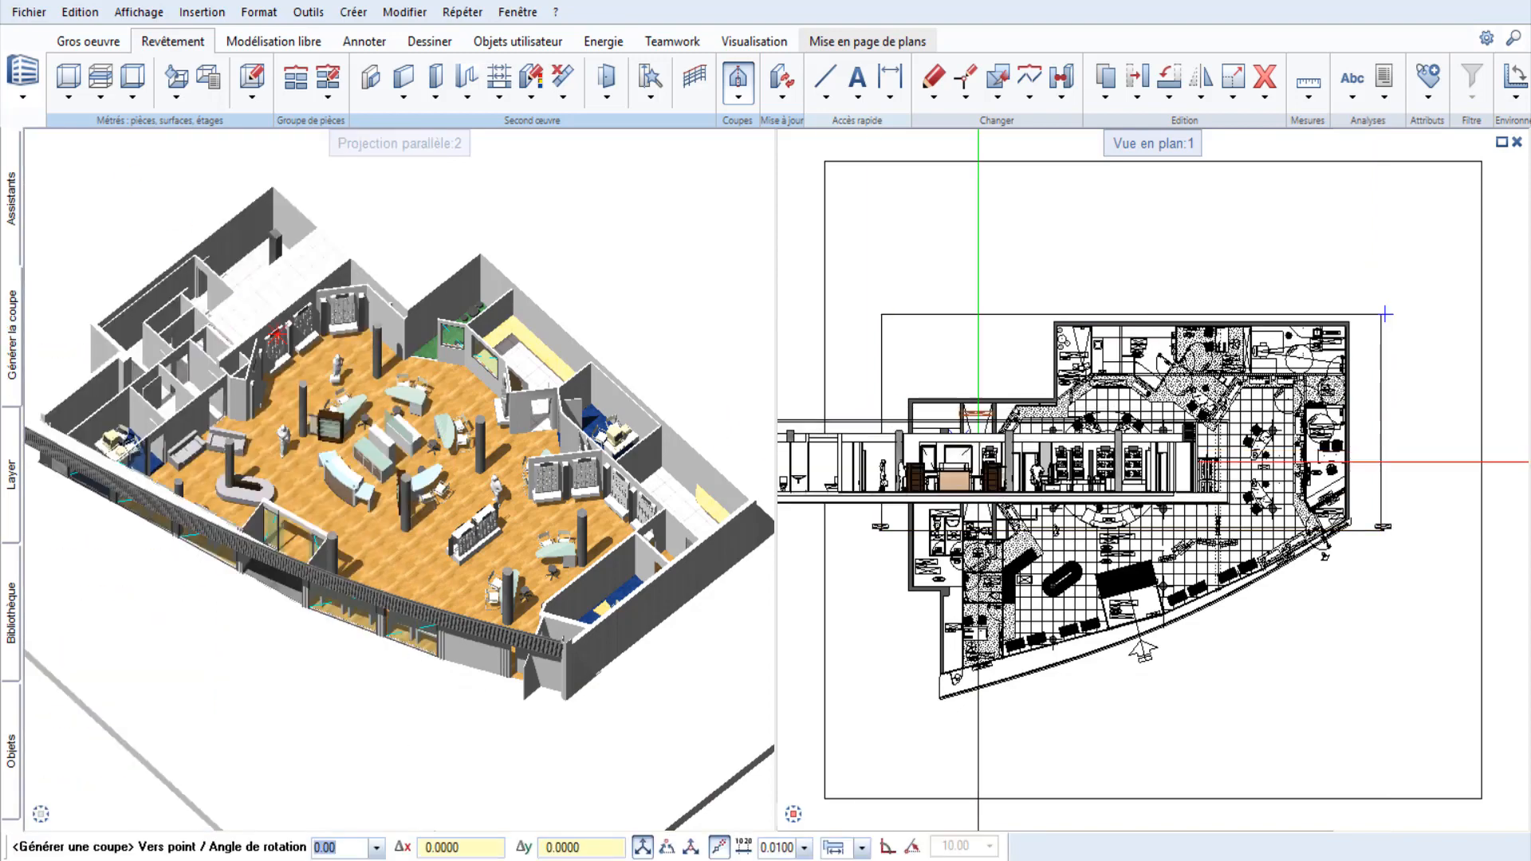
Place the generated section below the floor plan, outside the slab outline.
middle_drag(1167, 556, 1138, 403)
middle_drag(1094, 639, 1156, 570)
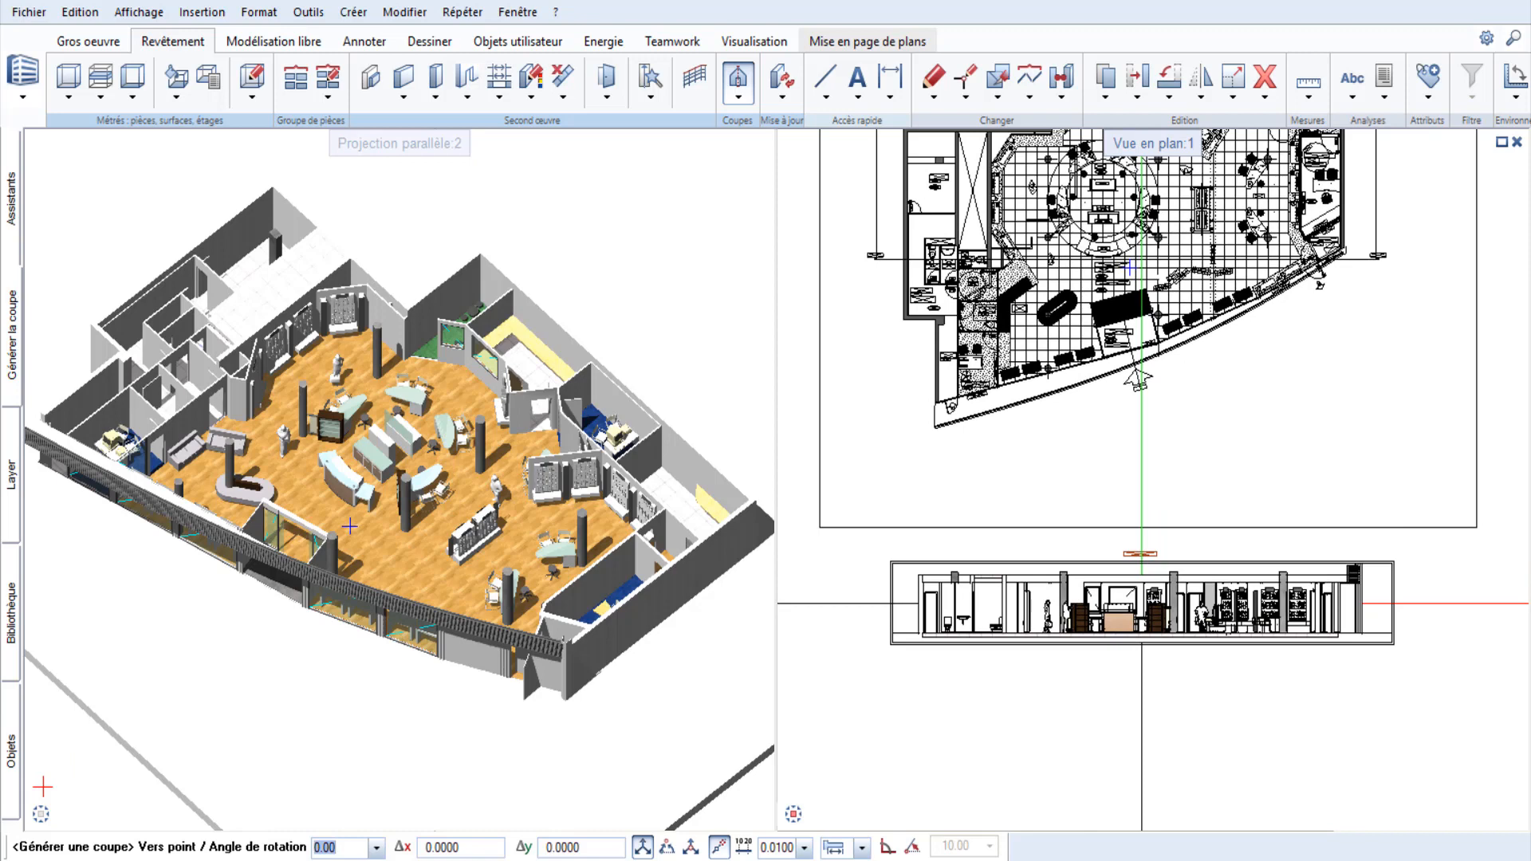
click(1142, 604)
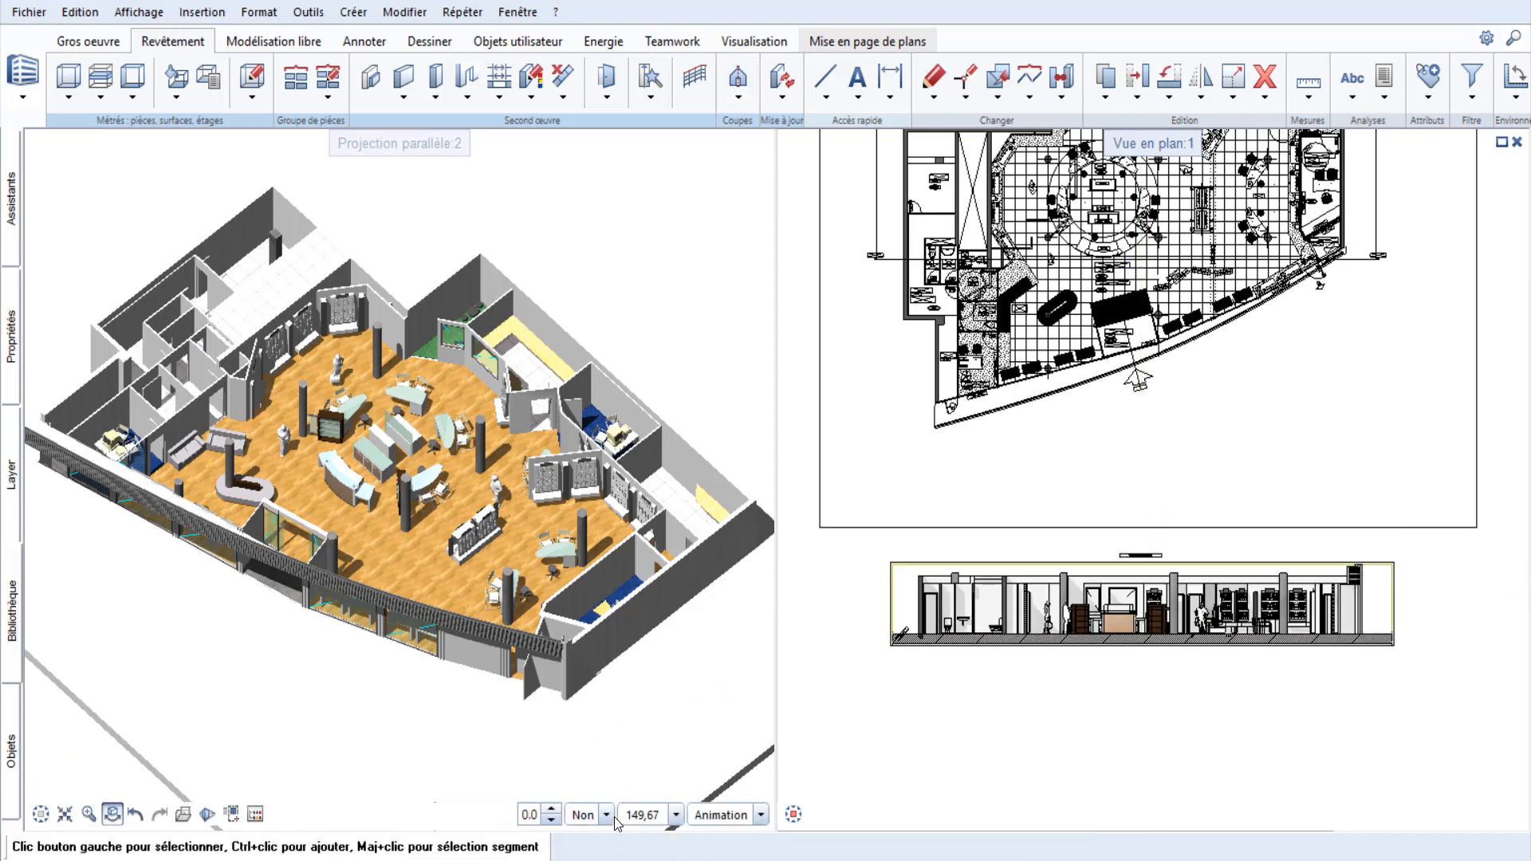
Cut the 3D view with the Longitudinale section and examine the shop interior alongside the drawn section.
click(608, 816)
click(557, 778)
drag(504, 639, 605, 321)
scroll(383, 538, up, 3)
drag(364, 571, 622, 597)
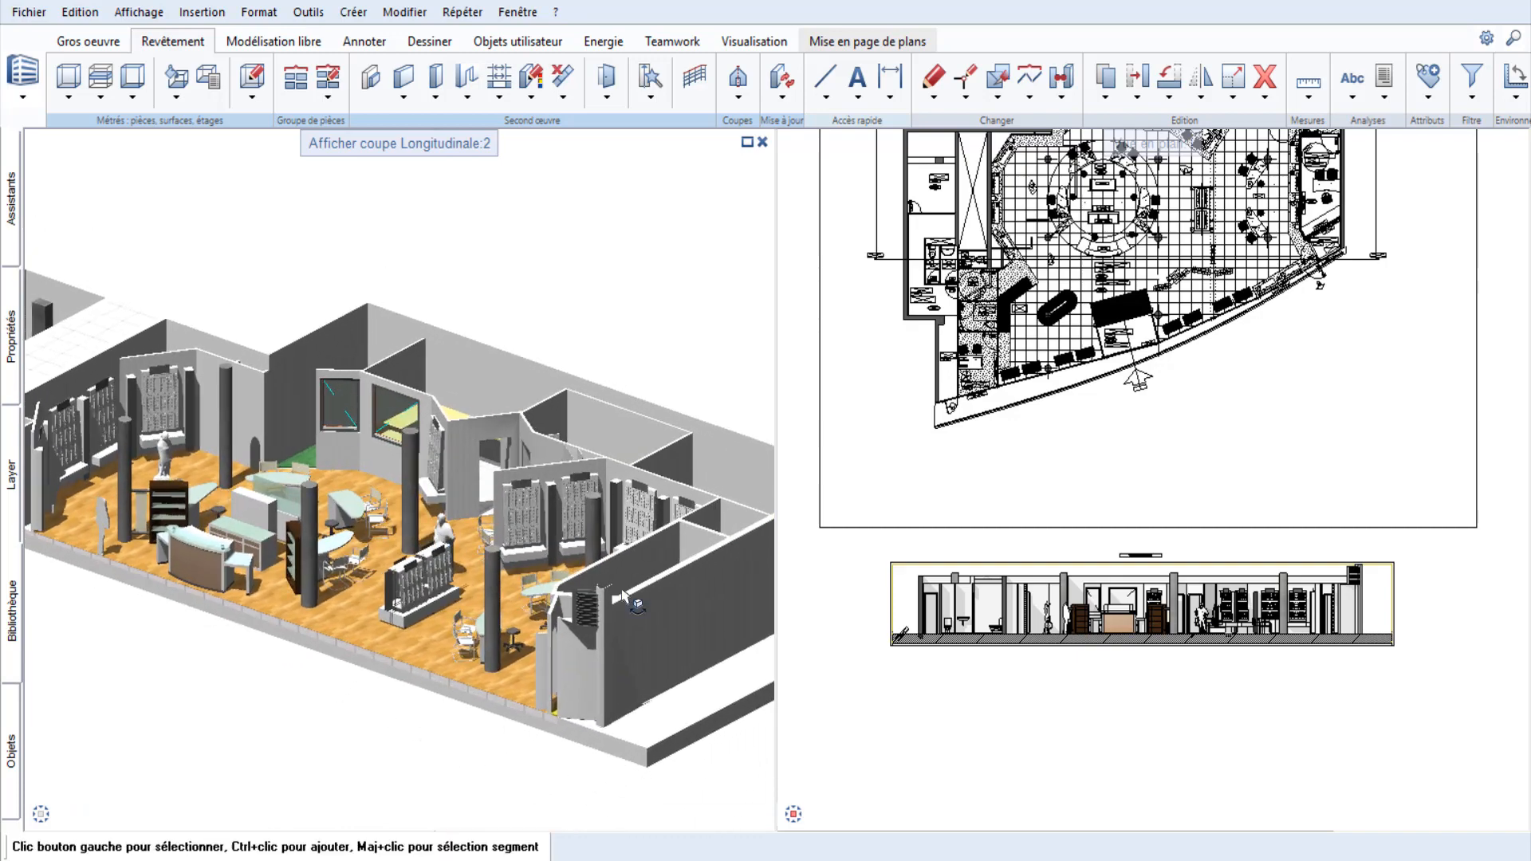
scroll(1077, 638, up, 8)
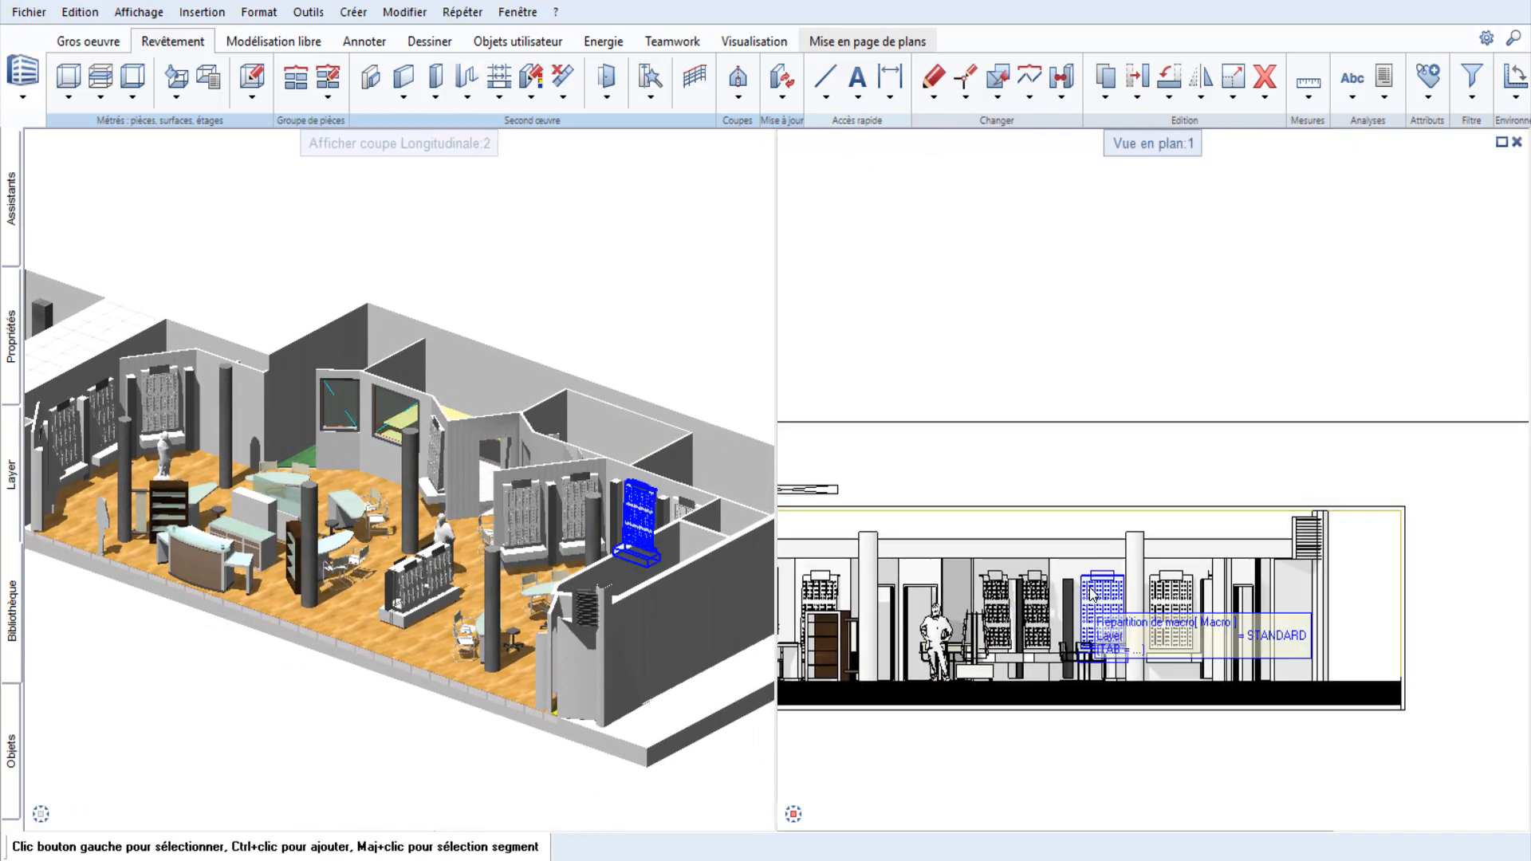